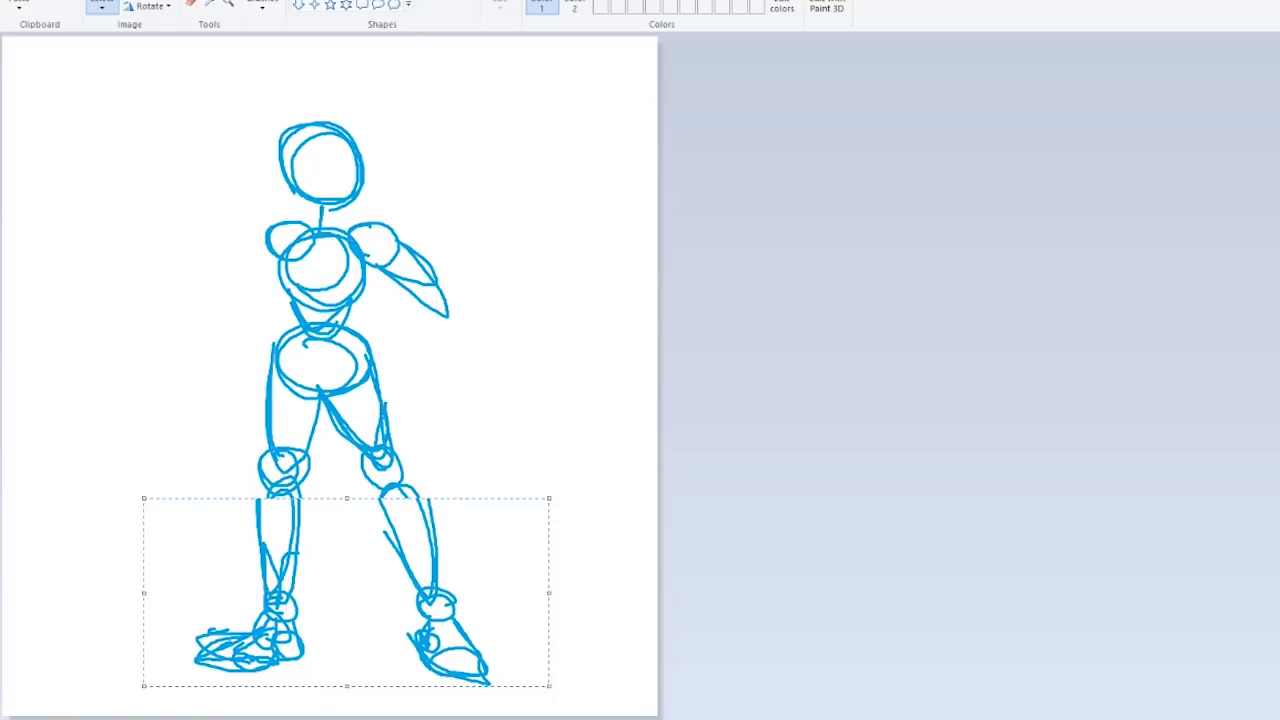
# Draw one forearm bent onto the hip and the other extended, holding a sword with a crossguard.
pyautogui.click(262, 5)
pyautogui.moveTo(452, 313)
pyautogui.mouseDown()
pyautogui.moveTo(383, 360)
pyautogui.moveTo(213, 288)
pyautogui.moveTo(155, 362)
pyautogui.mouseUp()
pyautogui.moveTo(218, 308)
pyautogui.mouseDown()
pyautogui.moveTo(128, 395)
pyautogui.moveTo(180, 392)
pyautogui.mouseUp()
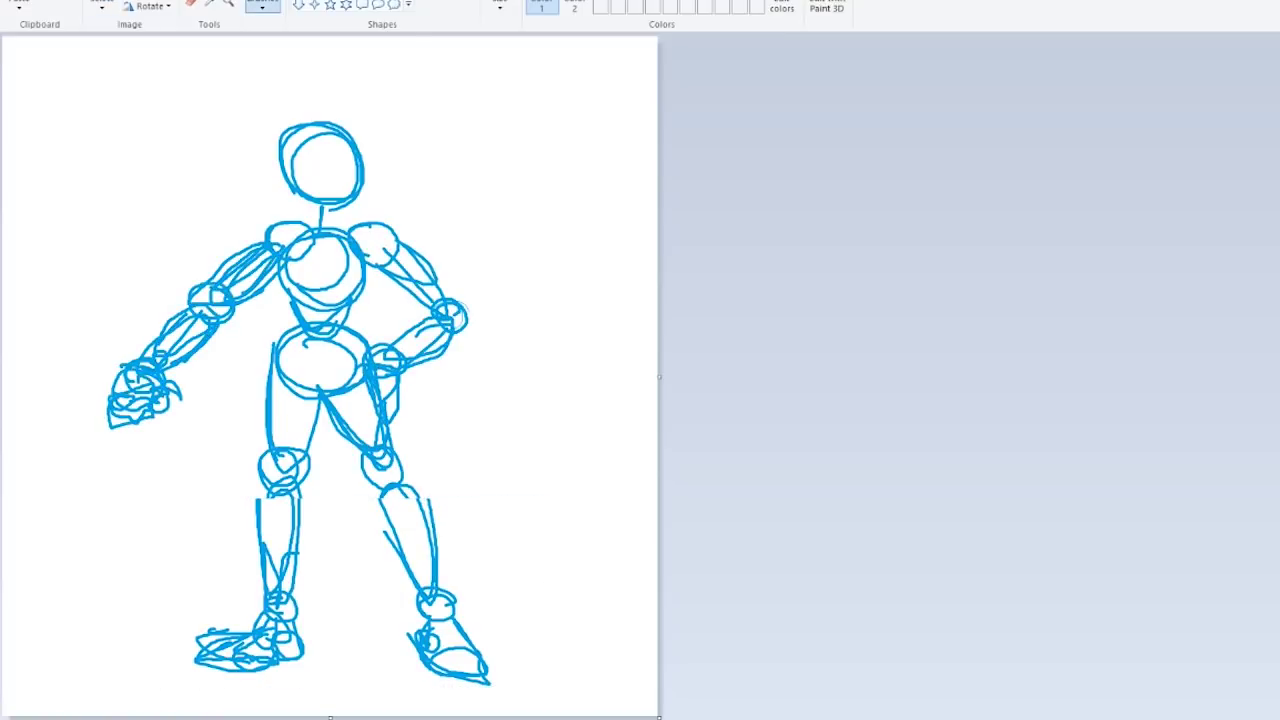
pyautogui.moveTo(112, 425); pyautogui.dragTo(195, 655)
pyautogui.moveTo(65, 388); pyautogui.dragTo(130, 395)
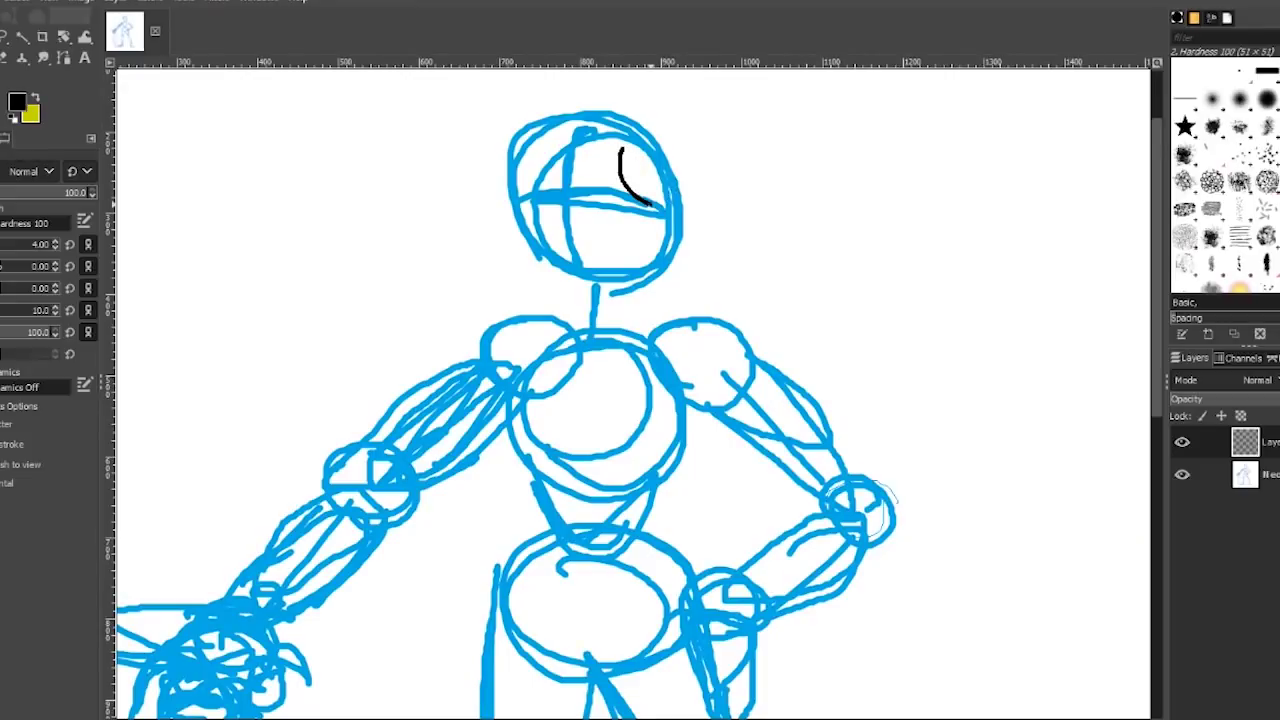
# Ink the wavy side curl, hairline and spiky hair, then redraw the hat curve over the head's right side.
pyautogui.moveTo(648, 205)
pyautogui.mouseDown()
pyautogui.moveTo(648, 334)
pyautogui.moveTo(658, 207)
pyautogui.moveTo(641, 275)
pyautogui.moveTo(648, 345)
pyautogui.mouseUp()
pyautogui.hotkey('ctrl', 'z')
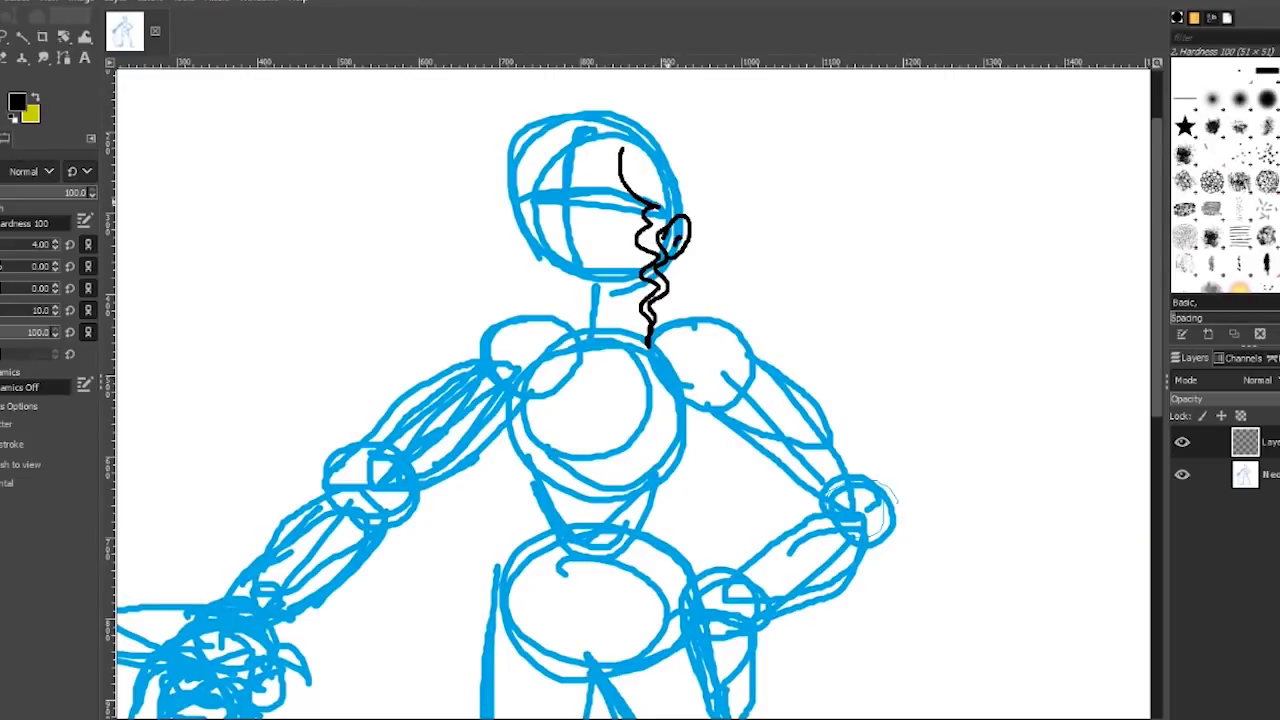
pyautogui.moveTo(688, 190)
pyautogui.mouseDown()
pyautogui.moveTo(556, 150)
pyautogui.moveTo(526, 160)
pyautogui.mouseUp()
pyautogui.hotkey('ctrl', 'z')
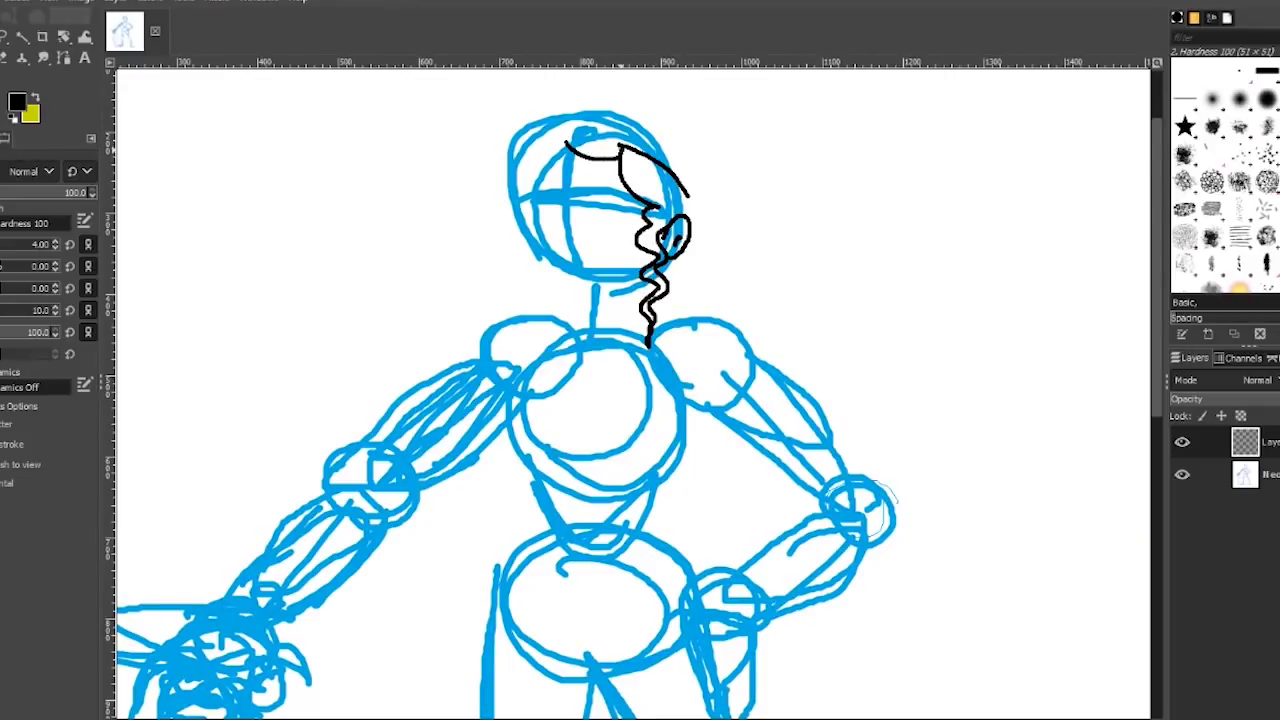
pyautogui.moveTo(518, 170); pyautogui.dragTo(560, 118)
pyautogui.scroll(2, 540, 200)
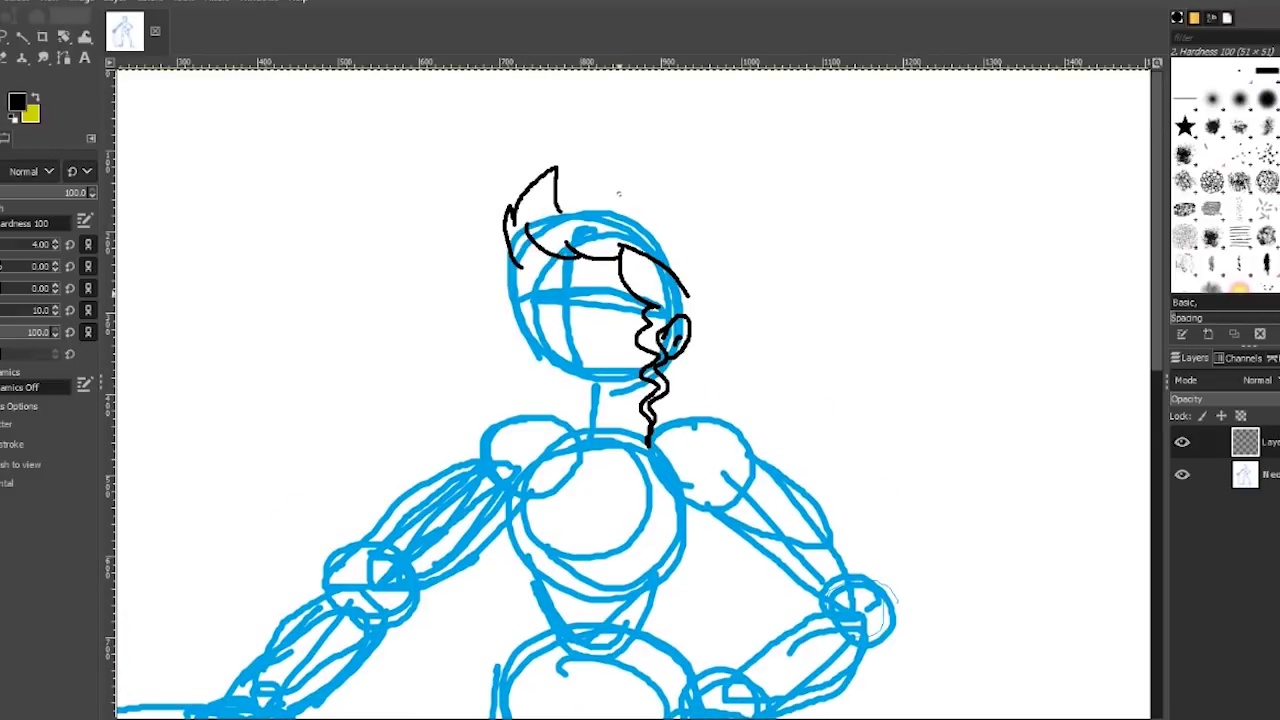
pyautogui.hotkey('ctrl', 'z')
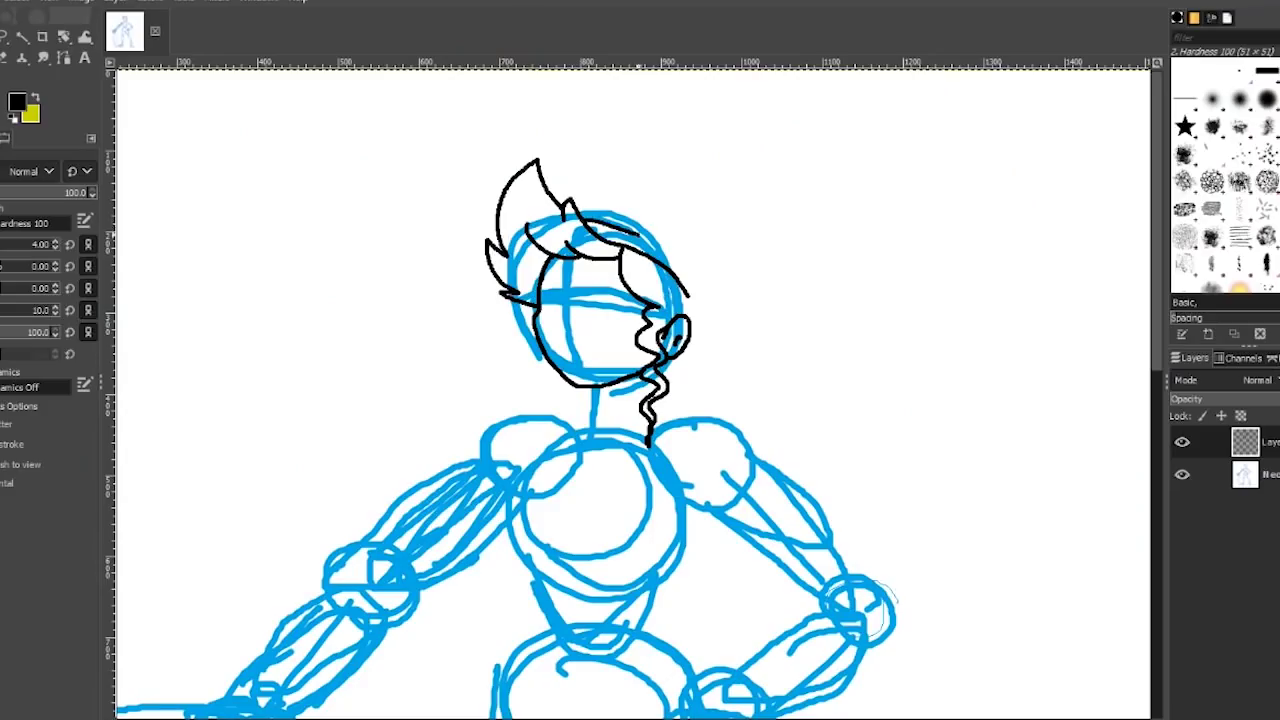
pyautogui.hotkey('ctrl', 'z')
pyautogui.moveTo(583, 222)
pyautogui.mouseDown()
pyautogui.moveTo(712, 280)
pyautogui.moveTo(578, 184)
pyautogui.moveTo(698, 246)
pyautogui.mouseUp()
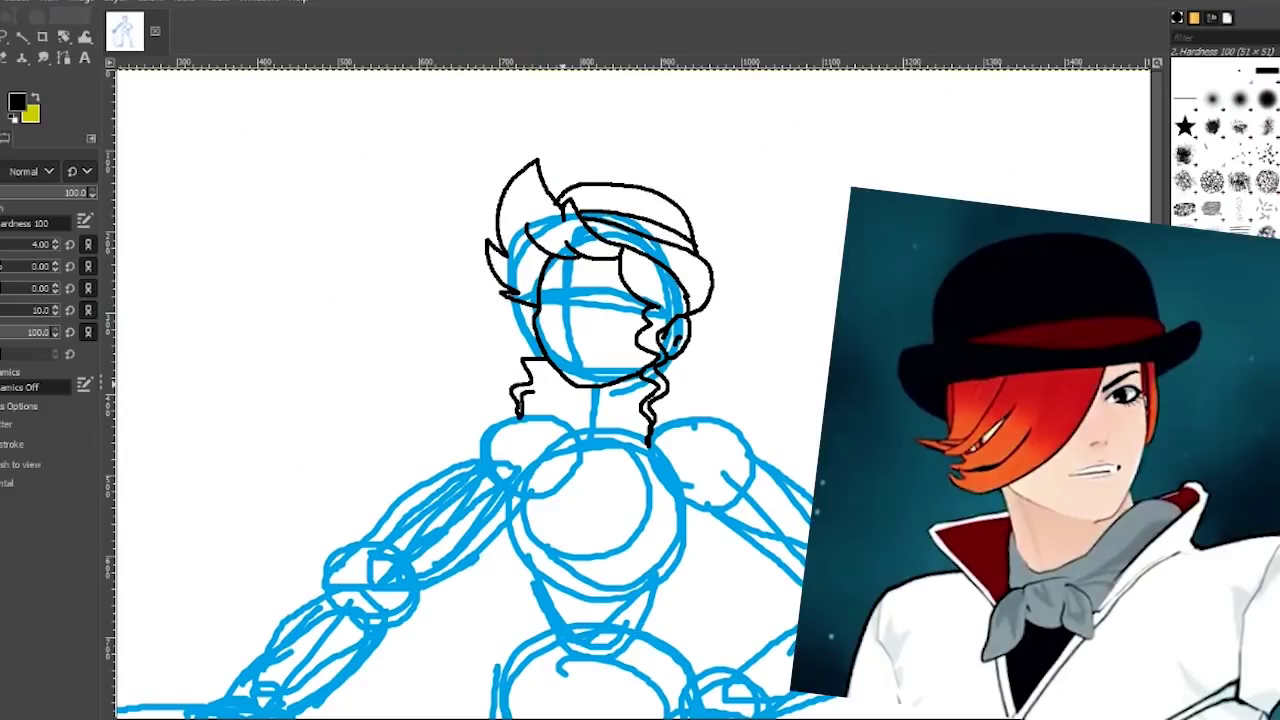
# Ink the curls beside the neck, the torso's right side, an upper-chest curve and crossed collar straps.
pyautogui.hotkey('ctrl', 'z')
pyautogui.moveTo(542, 348); pyautogui.dragTo(533, 370)
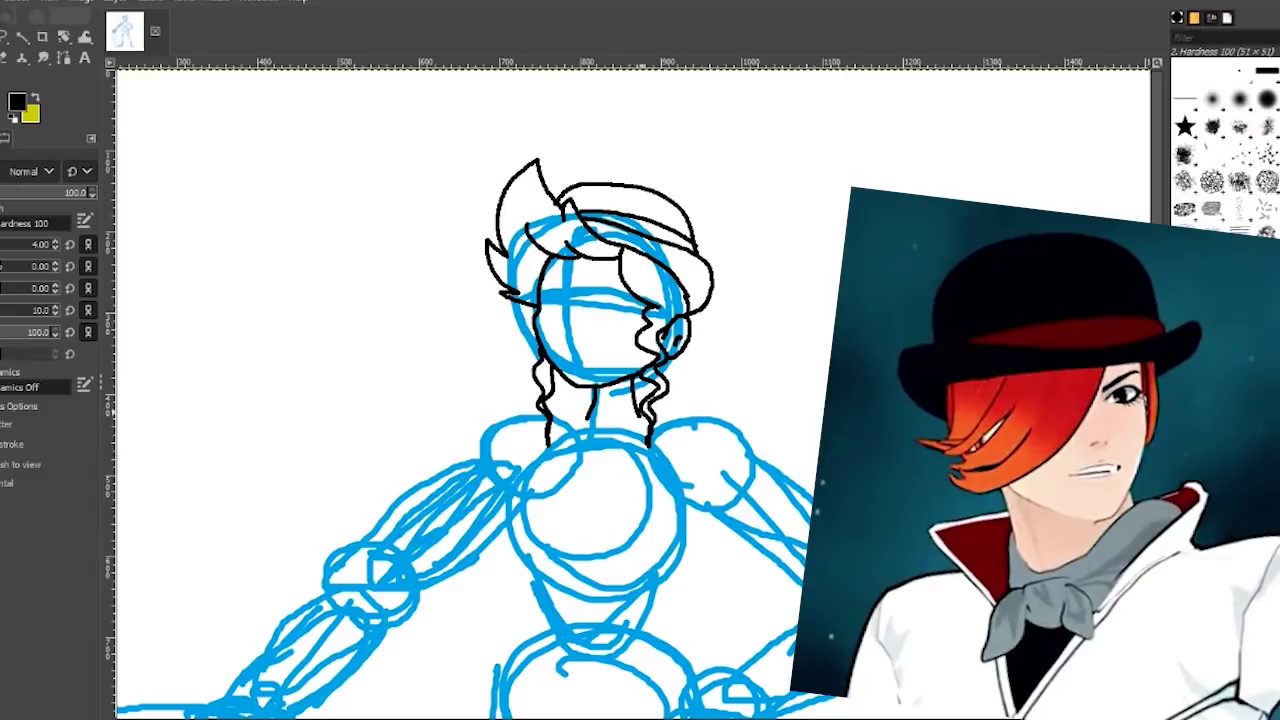
pyautogui.hotkey('ctrl', 'z')
pyautogui.moveTo(680, 508); pyautogui.dragTo(650, 605)
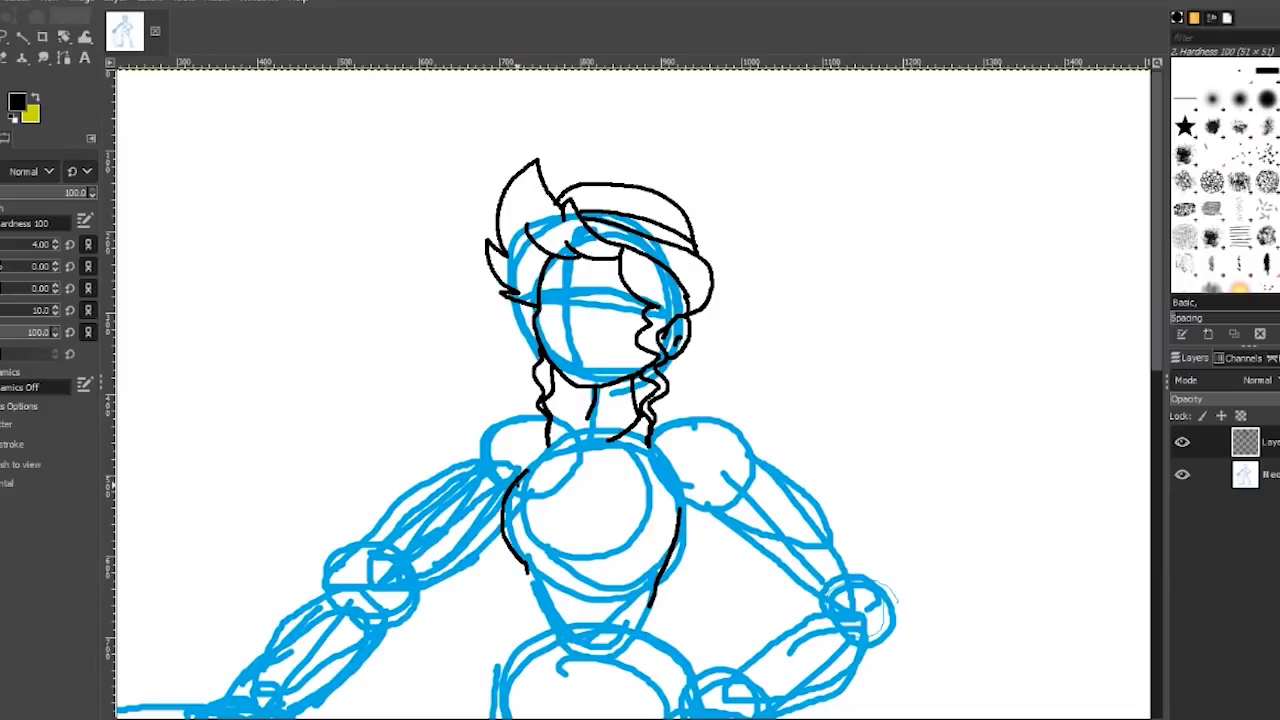
pyautogui.moveTo(514, 484); pyautogui.dragTo(676, 516)
pyautogui.hotkey('ctrl', 'z')
pyautogui.hotkey('ctrl', 'z')
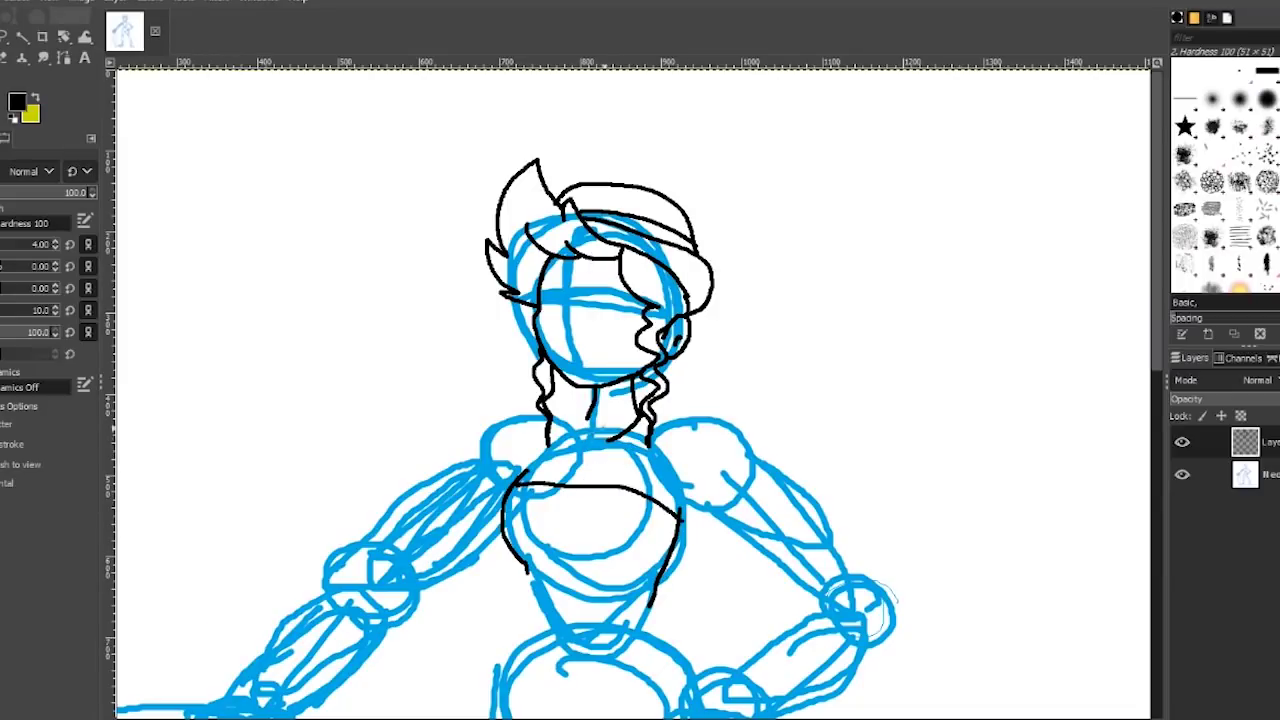
pyautogui.moveTo(612, 438); pyautogui.dragTo(518, 484)
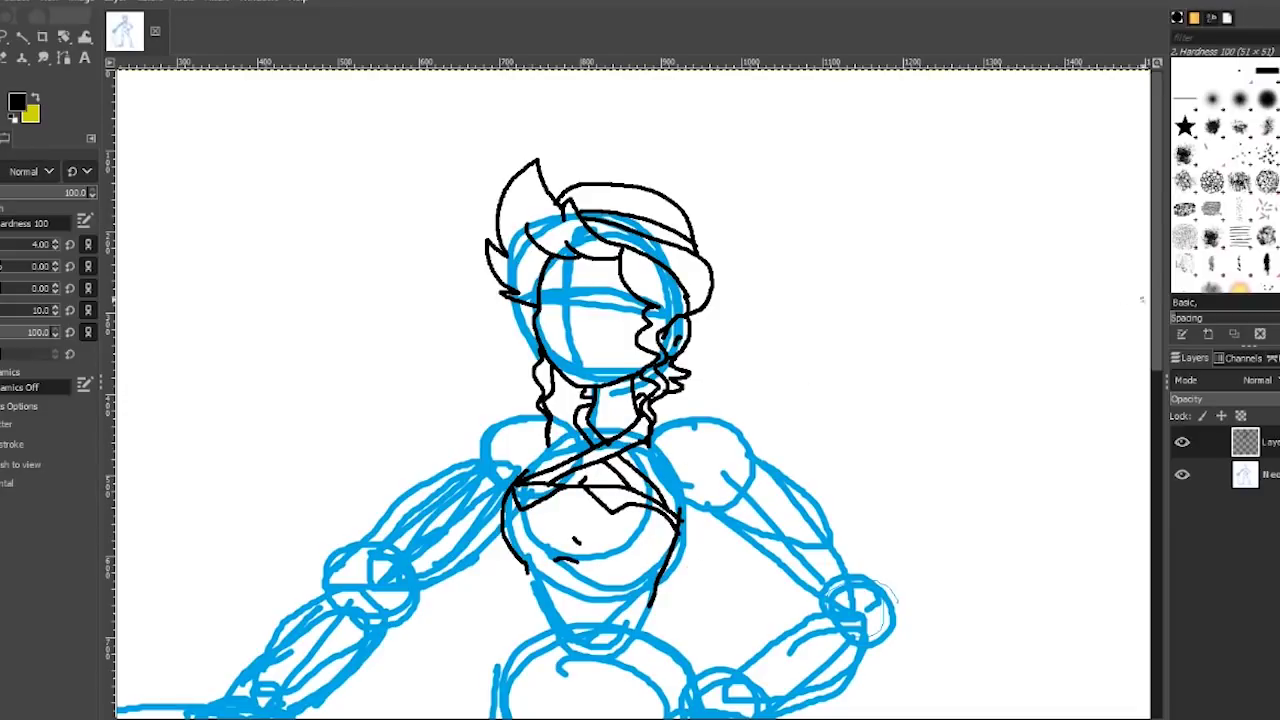
pyautogui.scroll(-6, 634, 392)
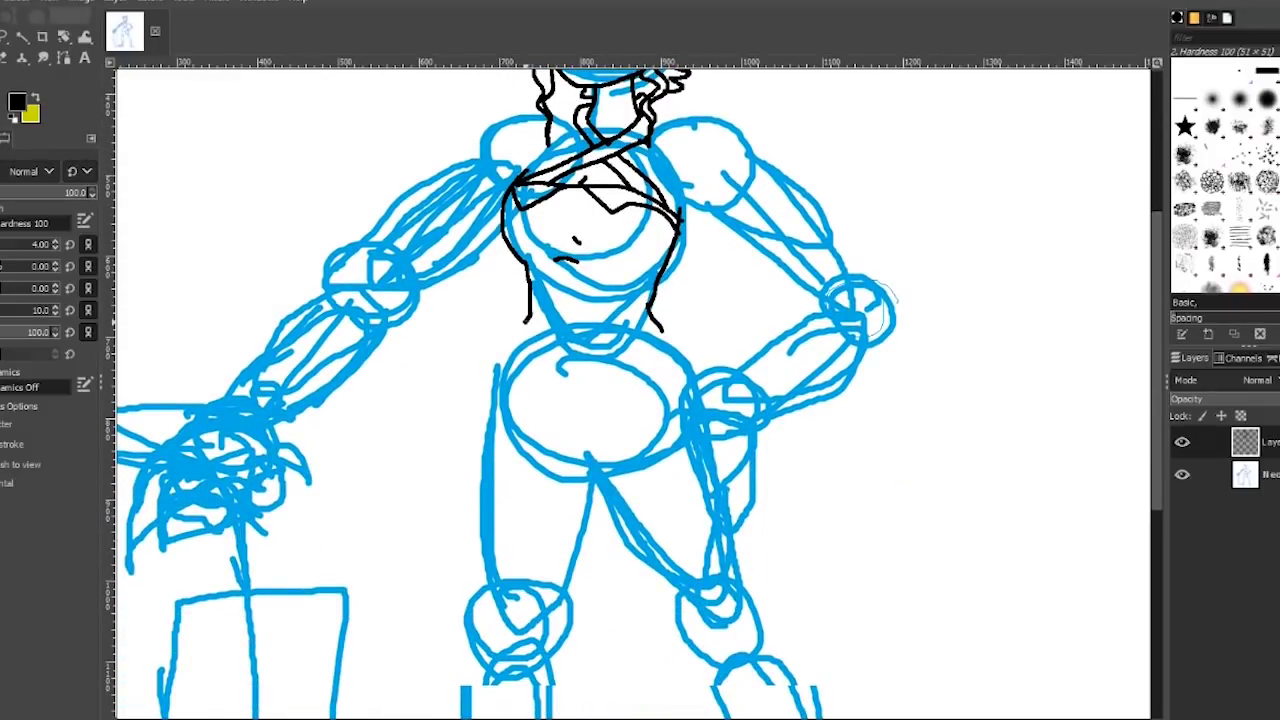
# Ink the torso's bottom edge, strap lines and left side, plus the fist on the hip with its cuff.
pyautogui.moveTo(513, 345)
pyautogui.mouseDown()
pyautogui.moveTo(649, 359)
pyautogui.moveTo(669, 330)
pyautogui.mouseUp()
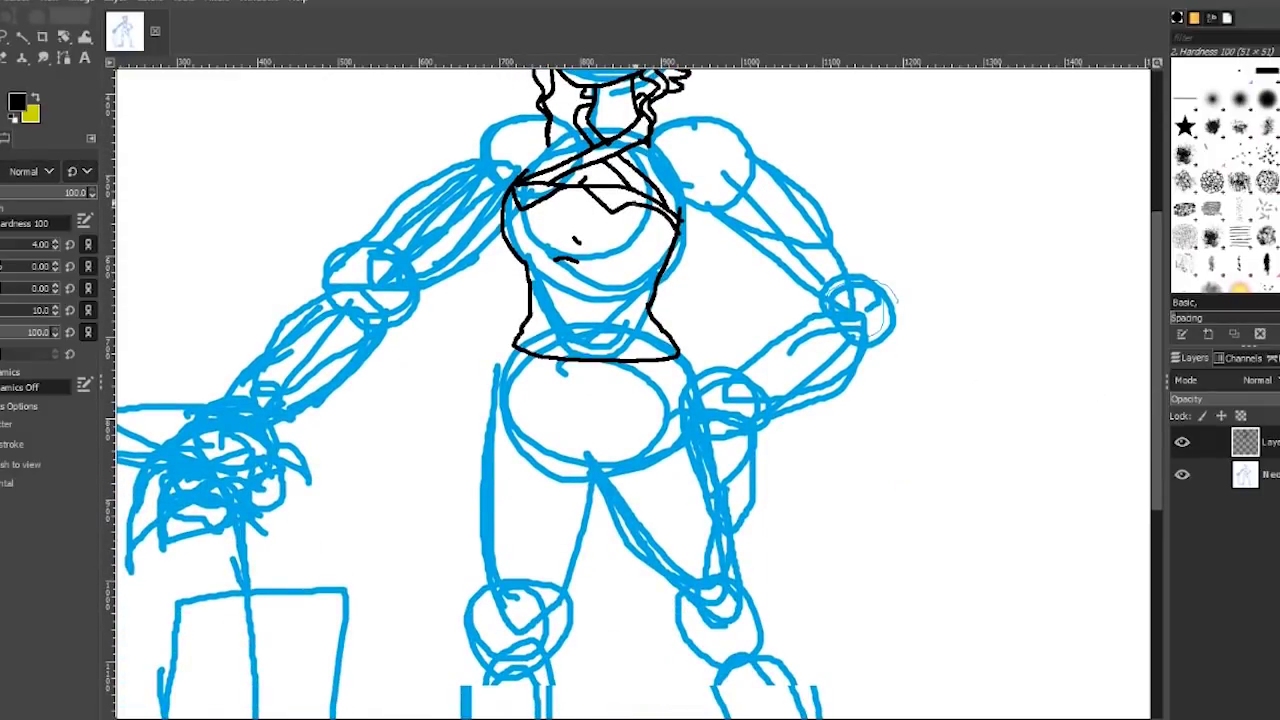
pyautogui.moveTo(641, 206)
pyautogui.mouseDown()
pyautogui.moveTo(615, 362)
pyautogui.moveTo(628, 300)
pyautogui.mouseUp()
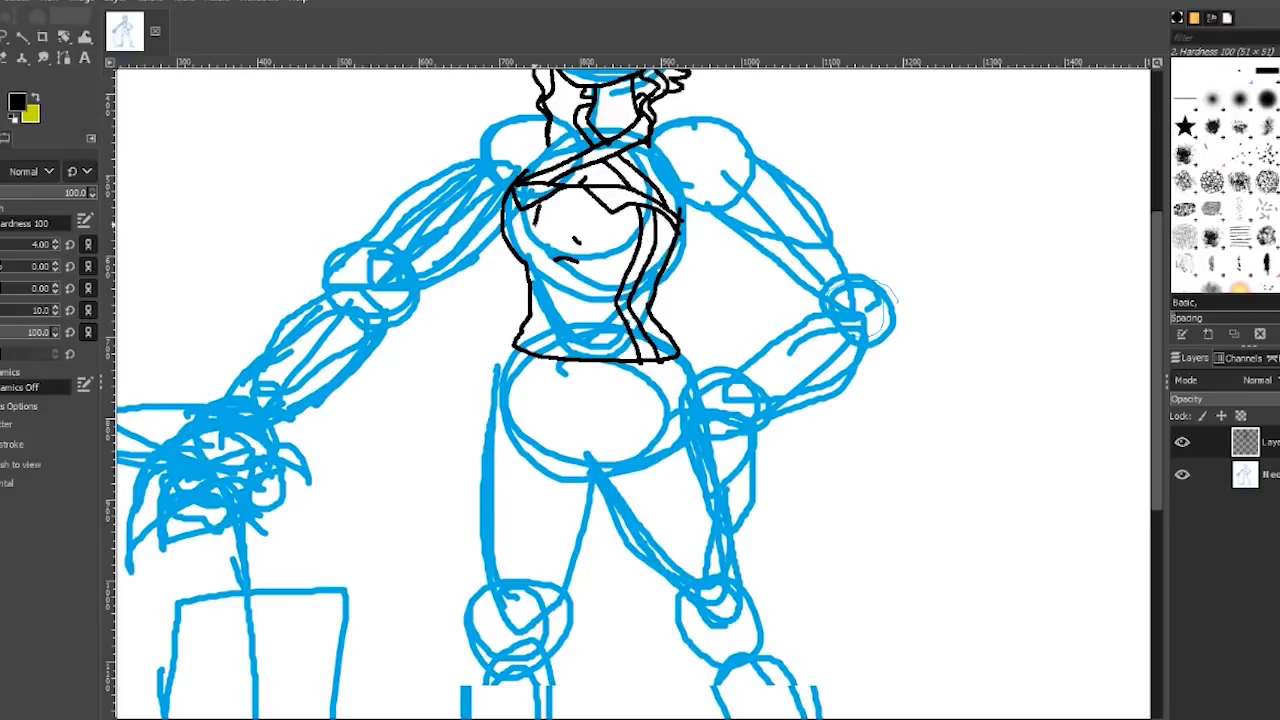
pyautogui.moveTo(549, 225); pyautogui.dragTo(531, 352)
pyautogui.moveTo(705, 398); pyautogui.dragTo(683, 446)
pyautogui.moveTo(712, 442); pyautogui.dragTo(722, 518)
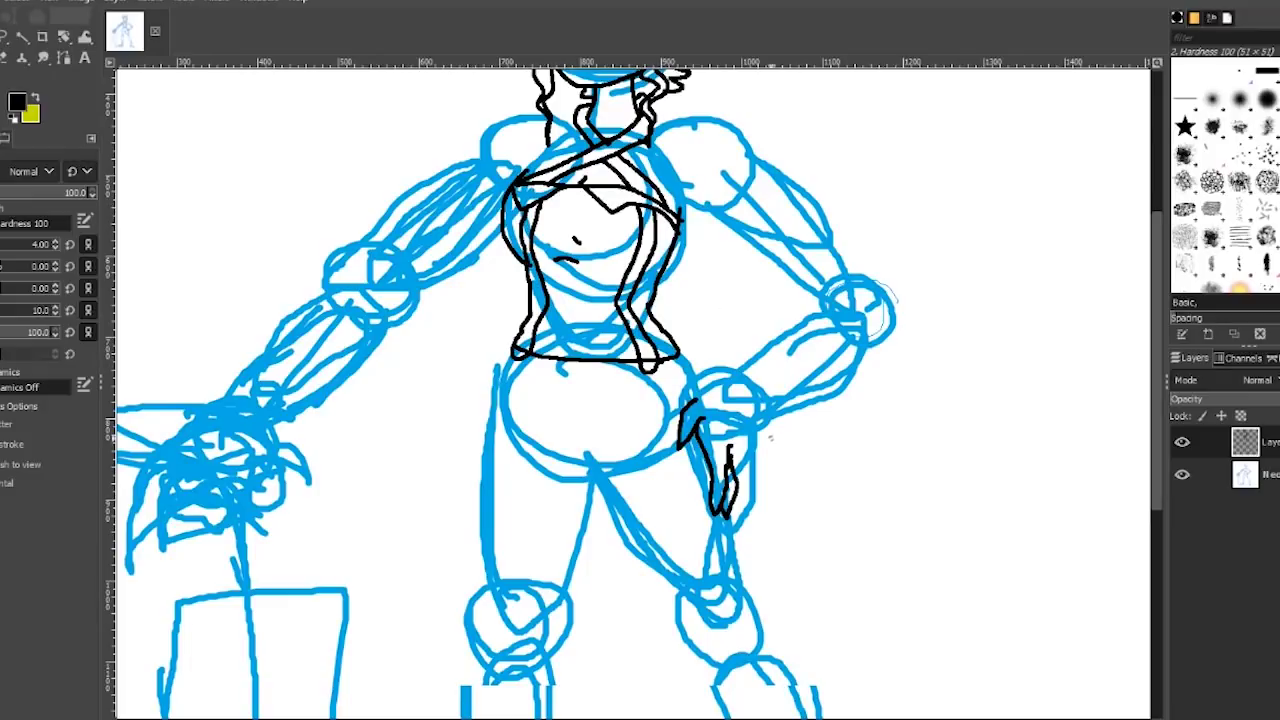
pyautogui.moveTo(698, 400); pyautogui.dragTo(745, 462)
pyautogui.moveTo(720, 352); pyautogui.dragTo(788, 448)
# Outline the arm bent onto the hip, from shoulder to elbow with its inner line.
pyautogui.moveTo(700, 140); pyautogui.dragTo(860, 290)
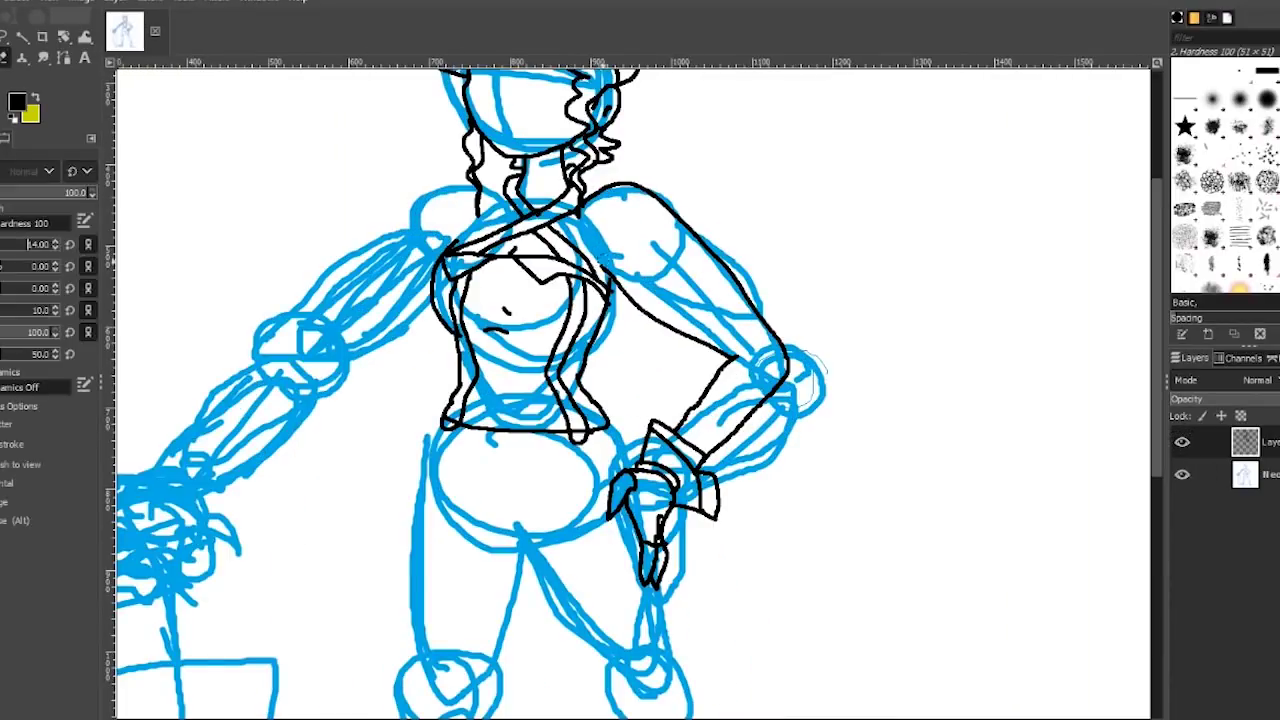
pyautogui.moveTo(597, 197); pyautogui.dragTo(776, 332)
pyautogui.moveTo(605, 283); pyautogui.dragTo(738, 352)
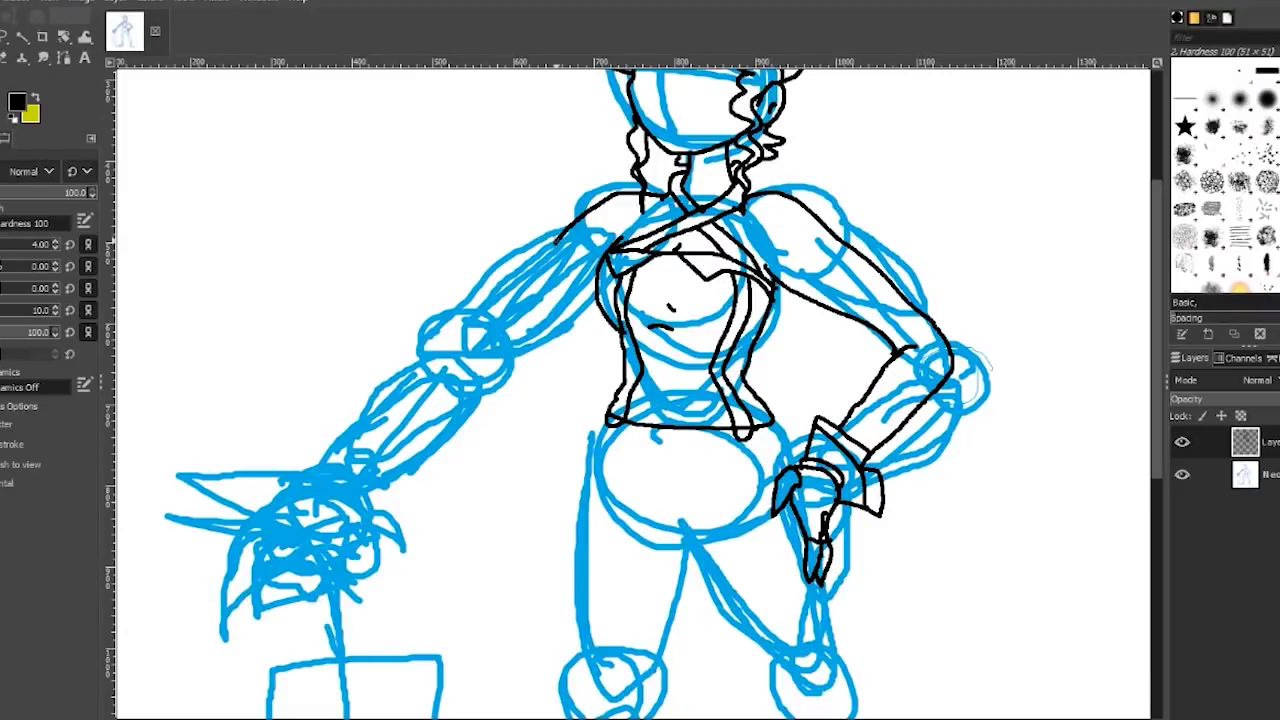
# Outline the extended arm, redrawing the inner forearm lines until they sit right.
pyautogui.moveTo(556, 243)
pyautogui.mouseDown()
pyautogui.moveTo(432, 370)
pyautogui.moveTo(416, 450)
pyautogui.mouseUp()
pyautogui.hotkey('ctrl', 'z')
pyautogui.moveTo(596, 288); pyautogui.dragTo(510, 350)
pyautogui.moveTo(510, 350); pyautogui.dragTo(424, 424)
pyautogui.hotkey('ctrl', 'z')
pyautogui.moveTo(494, 318); pyautogui.dragTo(386, 430)
pyautogui.hotkey('ctrl', 'z')
pyautogui.moveTo(516, 352); pyautogui.dragTo(404, 444)
pyautogui.hotkey('ctrl', 'z')
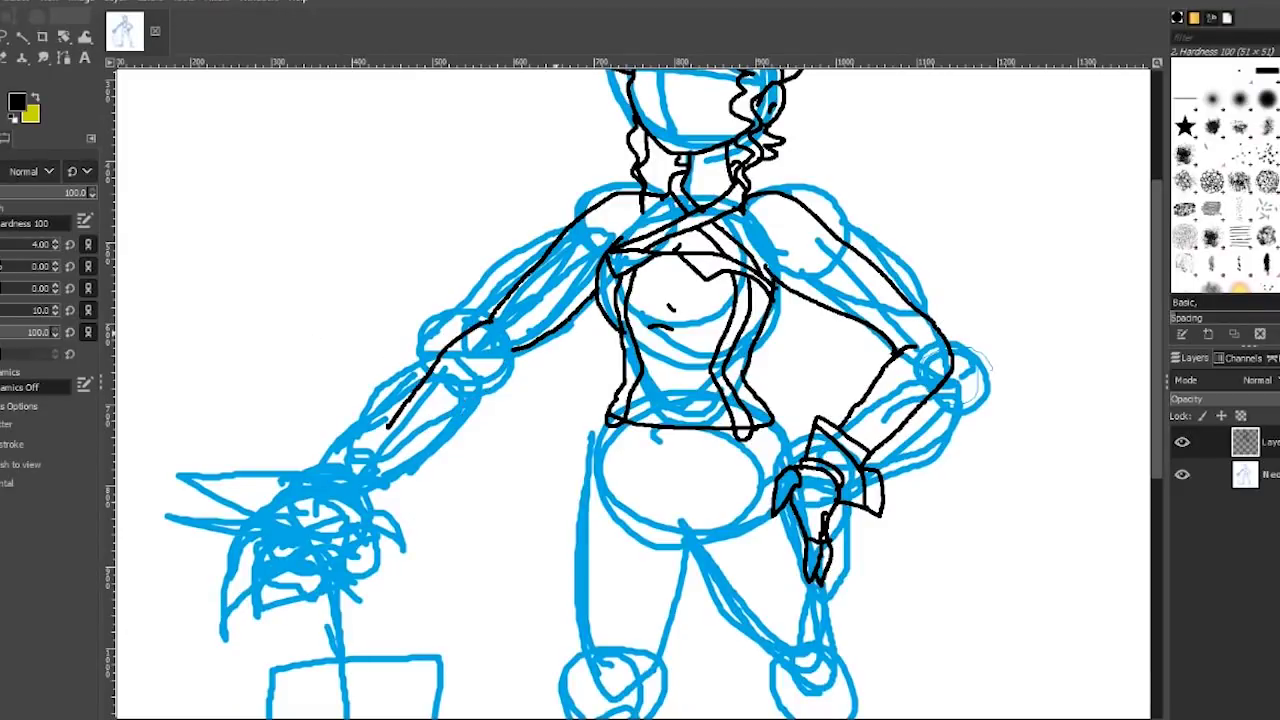
pyautogui.hotkey('ctrl', 'z')
pyautogui.hotkey('ctrl', 'z')
pyautogui.moveTo(596, 286); pyautogui.dragTo(392, 456)
pyautogui.moveTo(488, 318); pyautogui.dragTo(384, 440)
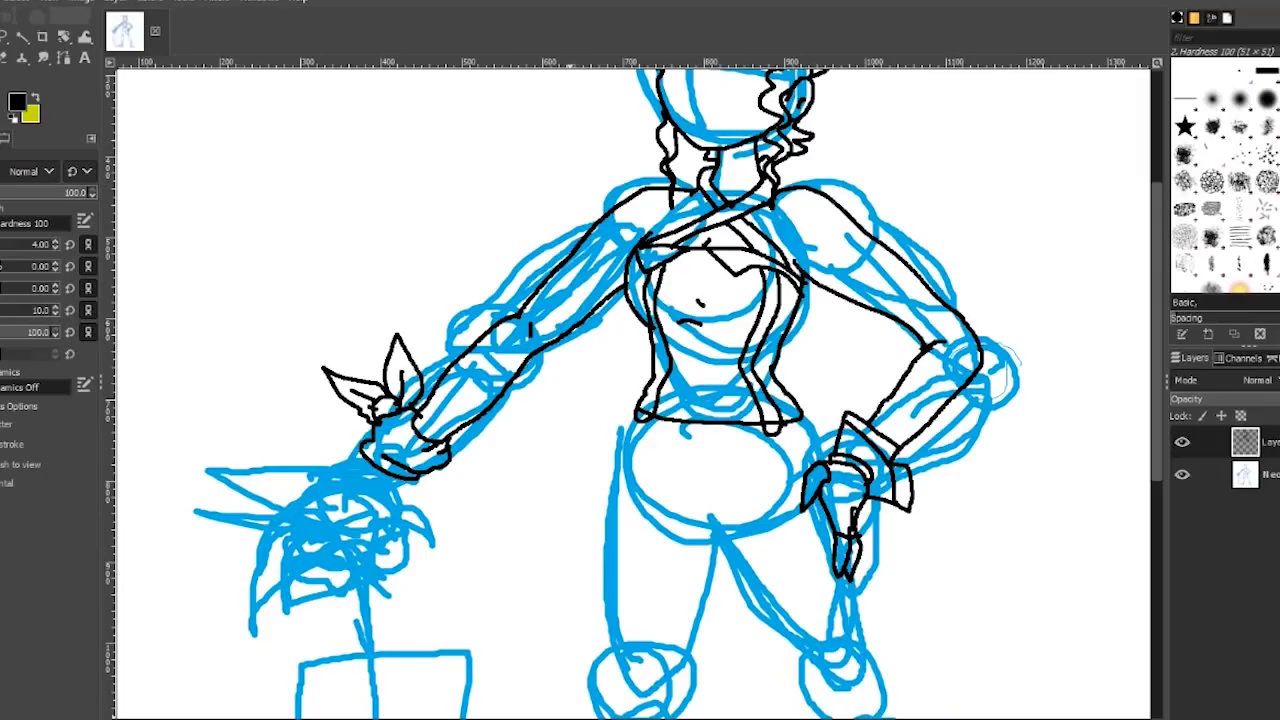
# Ink the leg lines, the rolled cuffs, both pockets and the waist button.
pyautogui.hscroll(5, 635, 388)
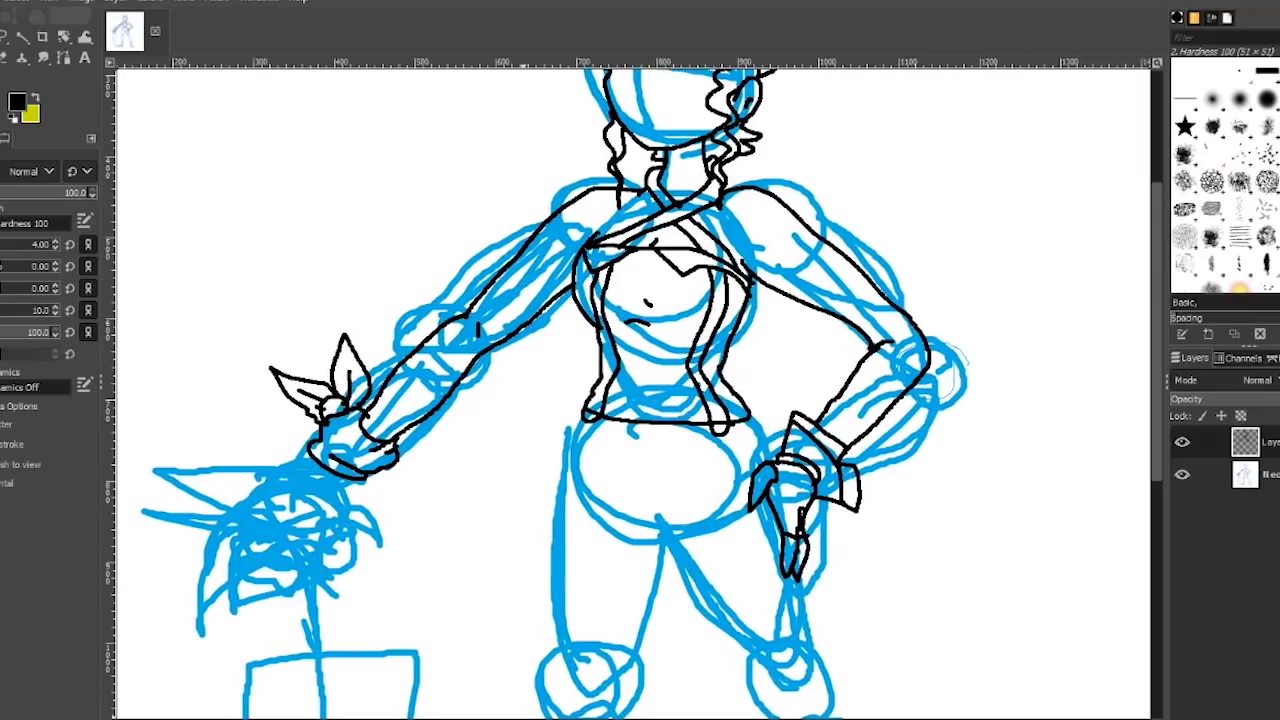
pyautogui.moveTo(513, 502)
pyautogui.mouseDown()
pyautogui.moveTo(563, 614)
pyautogui.moveTo(675, 604)
pyautogui.mouseUp()
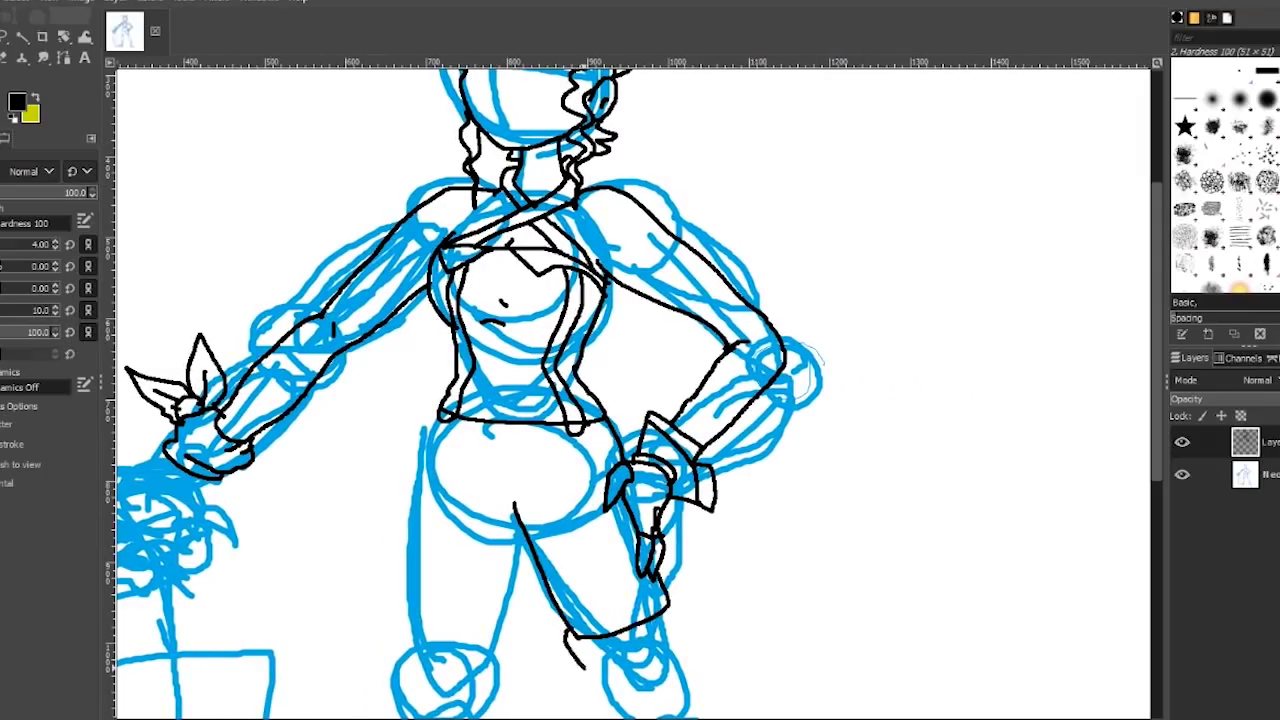
pyautogui.moveTo(566, 640); pyautogui.dragTo(680, 632)
pyautogui.moveTo(425, 425); pyautogui.dragTo(405, 640)
pyautogui.moveTo(528, 538); pyautogui.dragTo(500, 650)
pyautogui.moveTo(405, 630); pyautogui.dragTo(505, 648)
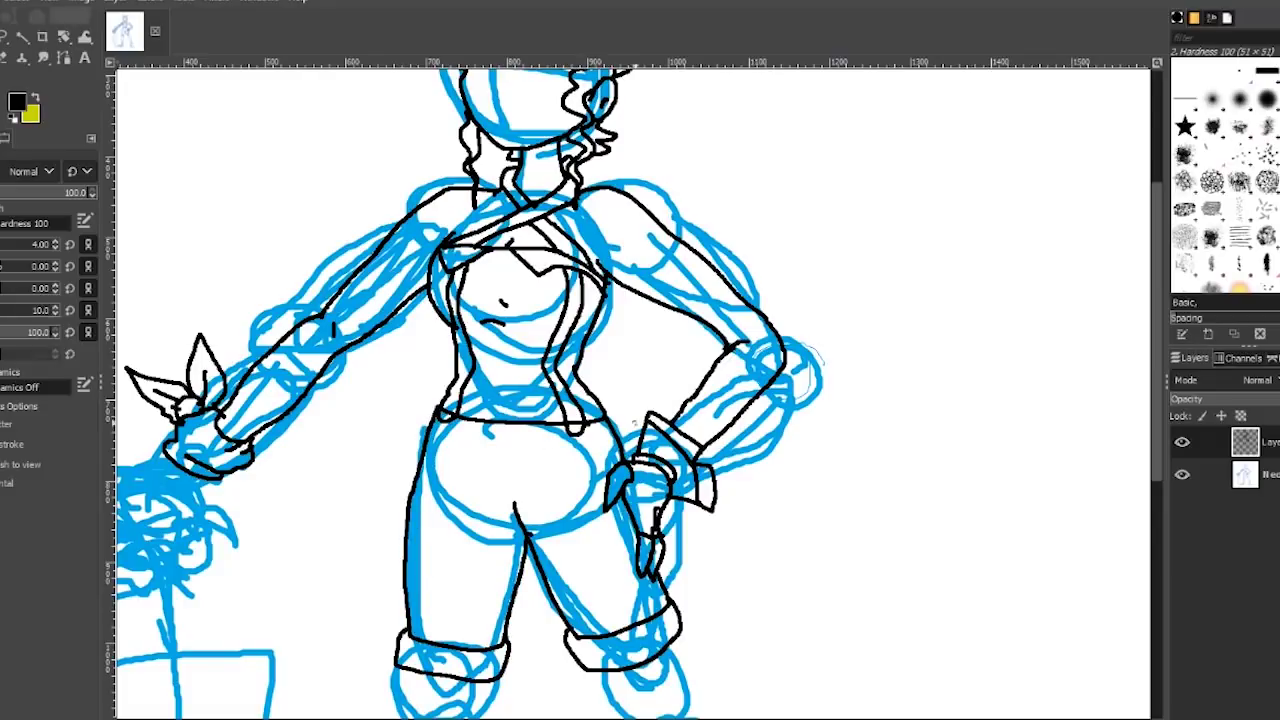
pyautogui.moveTo(556, 462); pyautogui.dragTo(580, 510)
pyautogui.moveTo(425, 472); pyautogui.dragTo(466, 455)
pyautogui.moveTo(505, 432); pyautogui.dragTo(508, 446)
# Ink the right and left leg outlines, then outline one boot from ankle to toe.
pyautogui.moveTo(598, 500); pyautogui.dragTo(615, 628)
pyautogui.moveTo(606, 530); pyautogui.dragTo(632, 664)
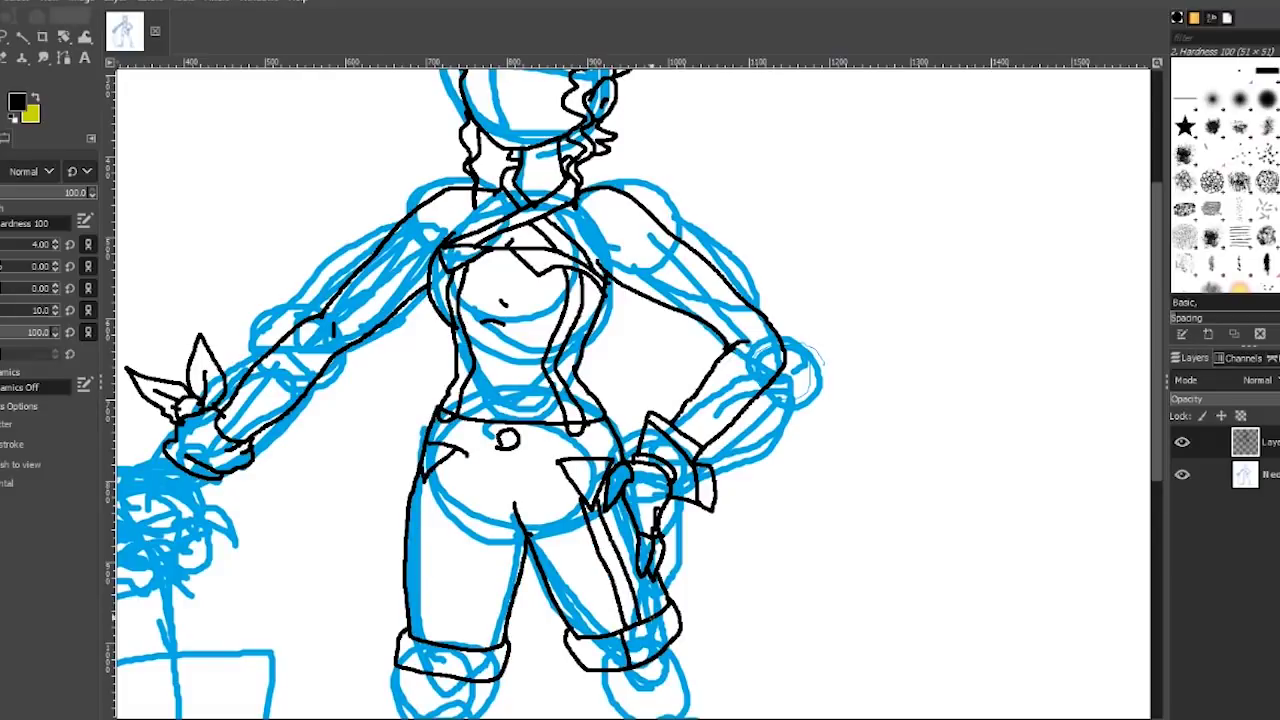
pyautogui.moveTo(437, 466); pyautogui.dragTo(430, 642)
pyautogui.hotkey('ctrl', 'z')
pyautogui.hotkey('ctrl', 'z')
pyautogui.moveTo(424, 500); pyautogui.dragTo(420, 644)
pyautogui.scroll(2, 633, 392)
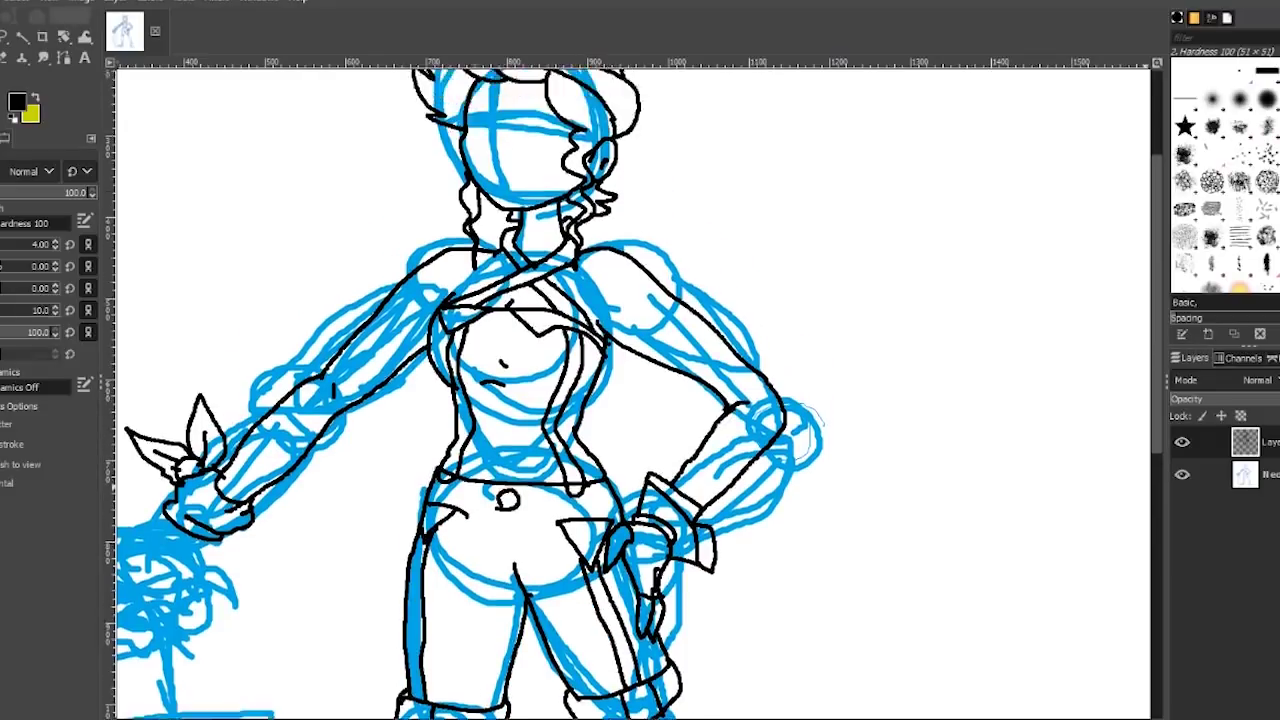
pyautogui.scroll(-3, 633, 392)
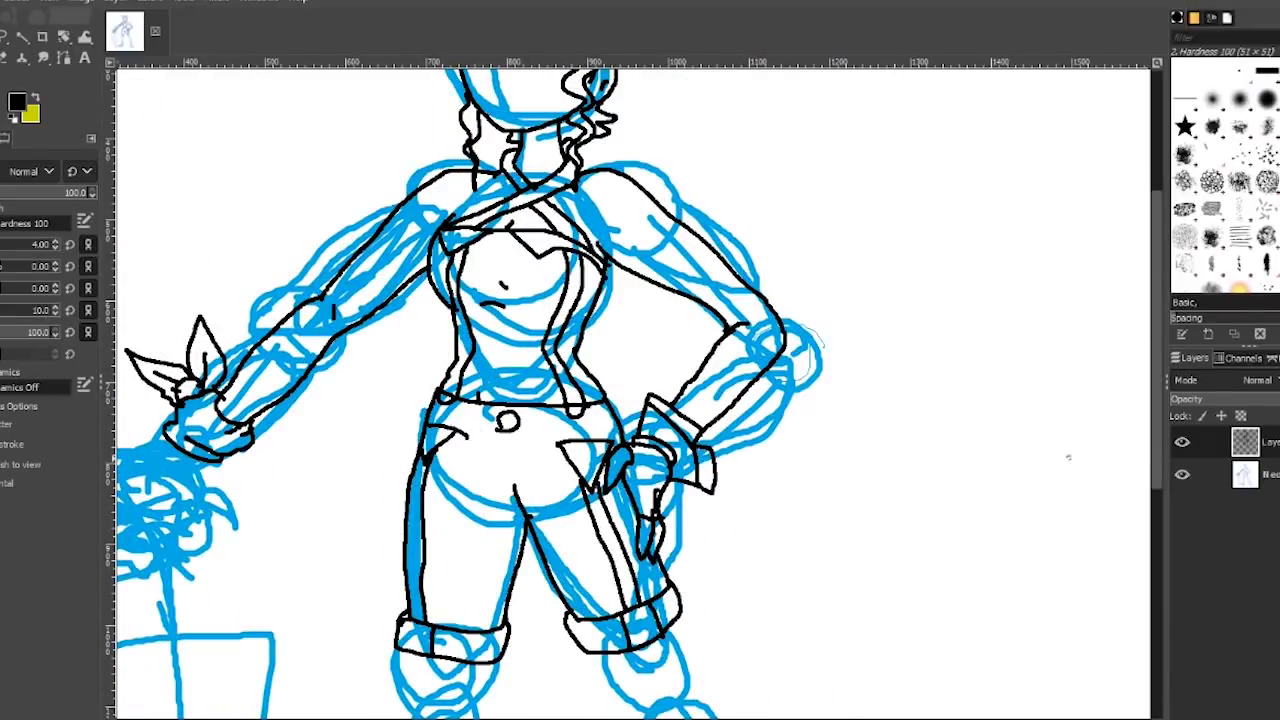
pyautogui.scroll(-8, 633, 392)
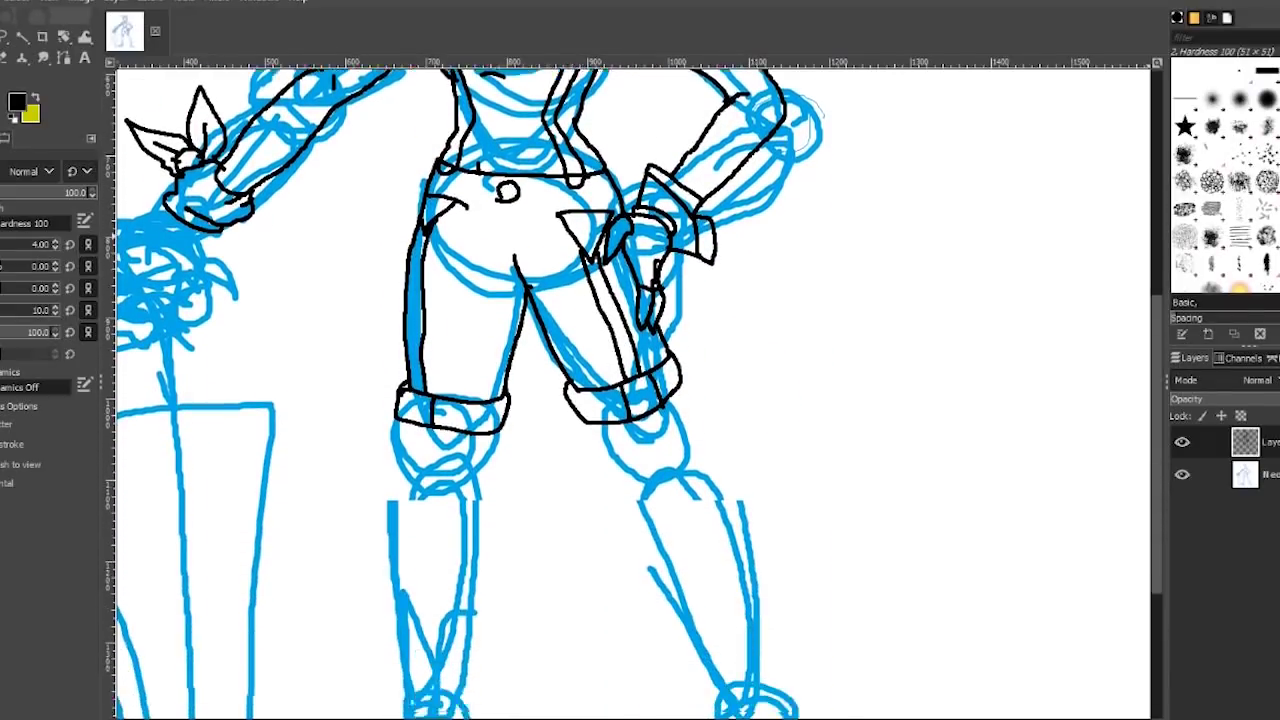
pyautogui.scroll(1, 1052, 624)
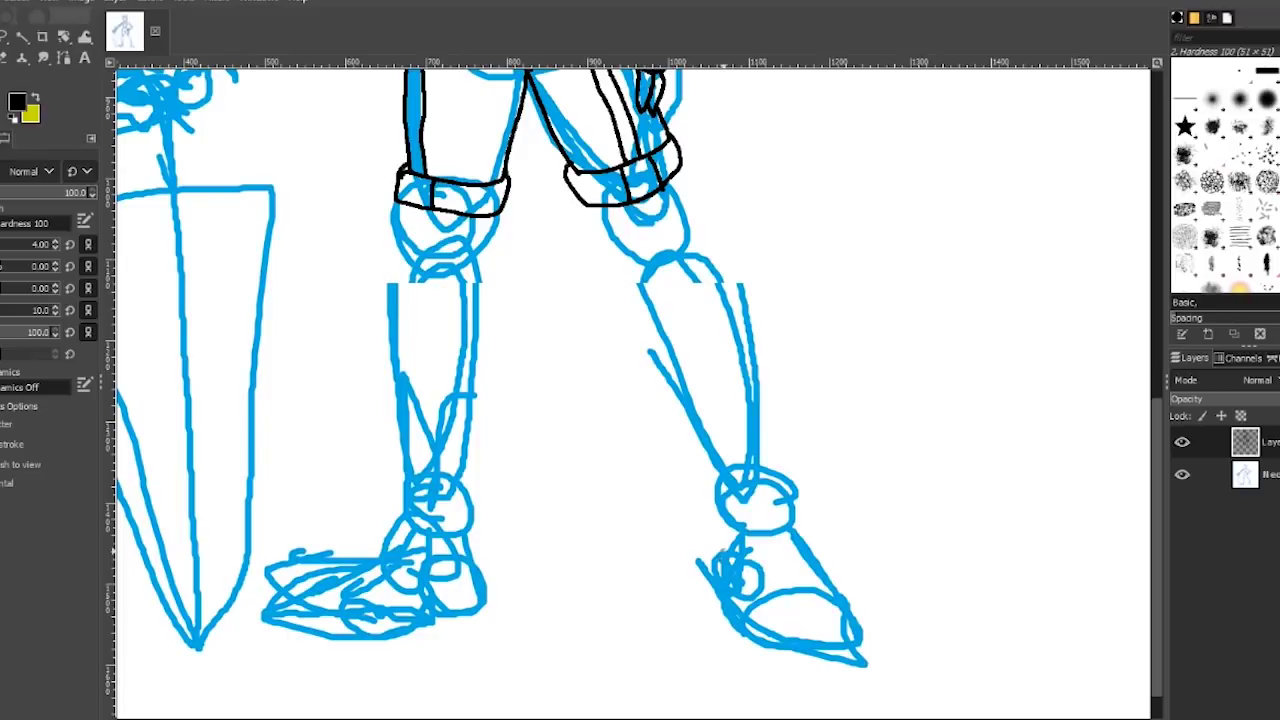
pyautogui.moveTo(728, 550)
pyautogui.mouseDown()
pyautogui.moveTo(803, 435)
pyautogui.moveTo(856, 606)
pyautogui.moveTo(848, 662)
pyautogui.mouseUp()
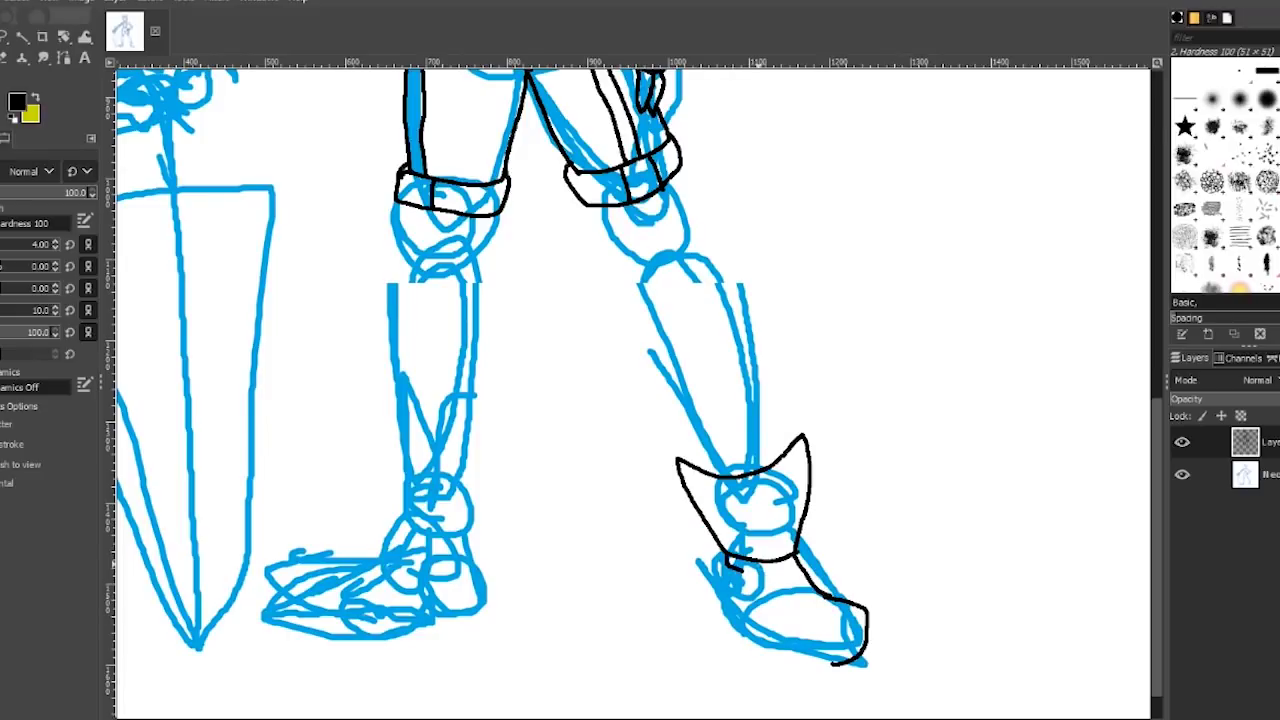
# Ink the shin and boot outline with criss-cross lacing, then add an oval on the toe.
pyautogui.moveTo(722, 562); pyautogui.dragTo(830, 660)
pyautogui.hotkey('ctrl', 'z')
pyautogui.hotkey('ctrl', 'z')
pyautogui.hotkey('ctrl', 'z')
pyautogui.moveTo(720, 585)
pyautogui.mouseDown()
pyautogui.moveTo(742, 552)
pyautogui.moveTo(862, 660)
pyautogui.mouseUp()
pyautogui.moveTo(720, 270); pyautogui.dragTo(828, 600)
pyautogui.moveTo(668, 352); pyautogui.dragTo(740, 288)
pyautogui.moveTo(712, 480); pyautogui.dragTo(770, 432)
pyautogui.press('z')
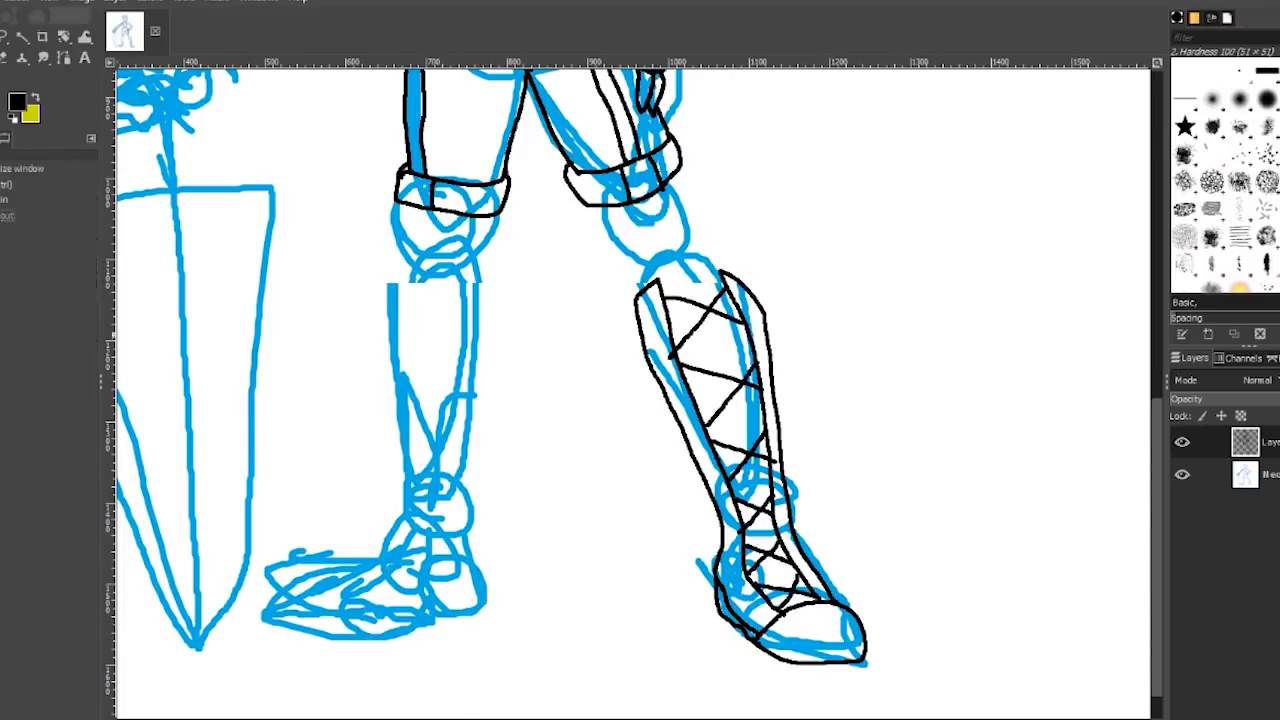
pyautogui.scroll(-2, 700, 450)
pyautogui.scroll(2, 560, 400)
pyautogui.hotkey('ctrl', 'z')
pyautogui.hotkey('ctrl', 'z')
pyautogui.hotkey('ctrl', 'z')
pyautogui.hotkey('ctrl', 'z')
pyautogui.hotkey('ctrl', 'z')
pyautogui.hotkey('ctrl', 'z')
pyautogui.press('p')
pyautogui.moveTo(765, 615)
pyautogui.mouseDown()
pyautogui.moveTo(772, 655)
pyautogui.moveTo(732, 606)
pyautogui.mouseUp()
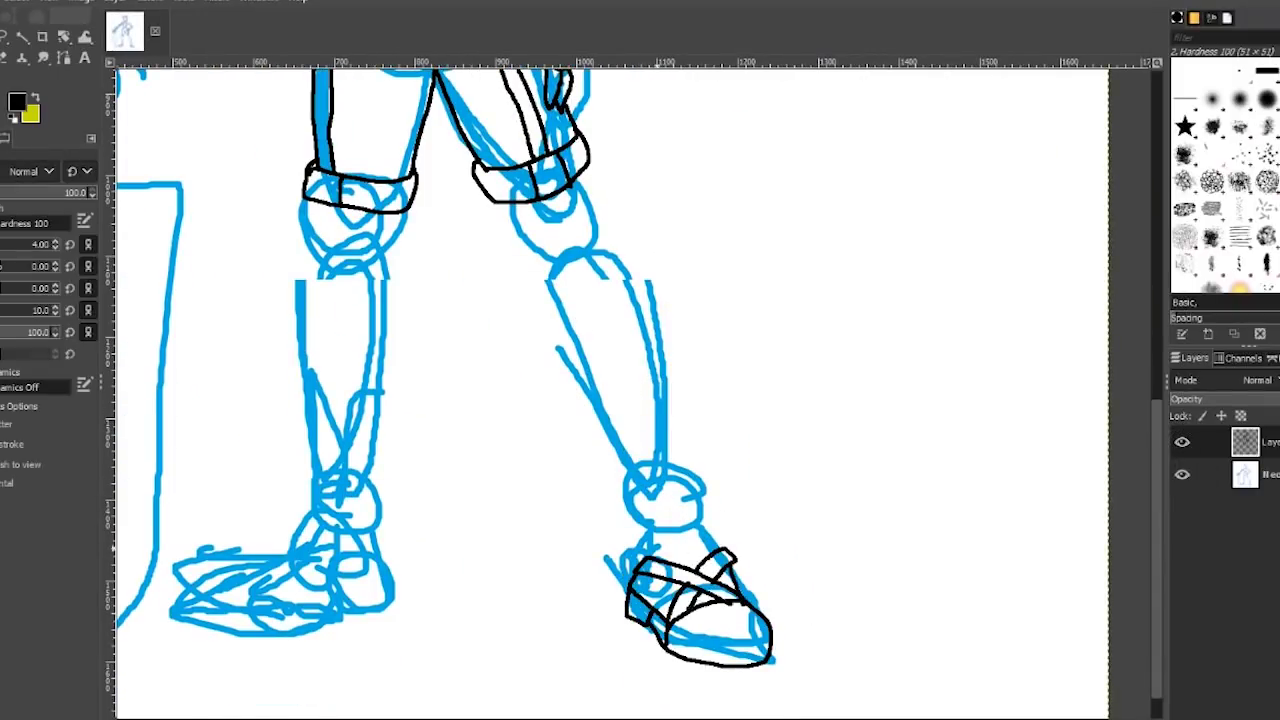
# Ink both sides of the shin from the knee pad to the ankle and close the foot at the toe.
pyautogui.moveTo(580, 168); pyautogui.dragTo(735, 555)
pyautogui.moveTo(500, 195); pyautogui.dragTo(650, 550)
pyautogui.hotkey('ctrl', 'z')
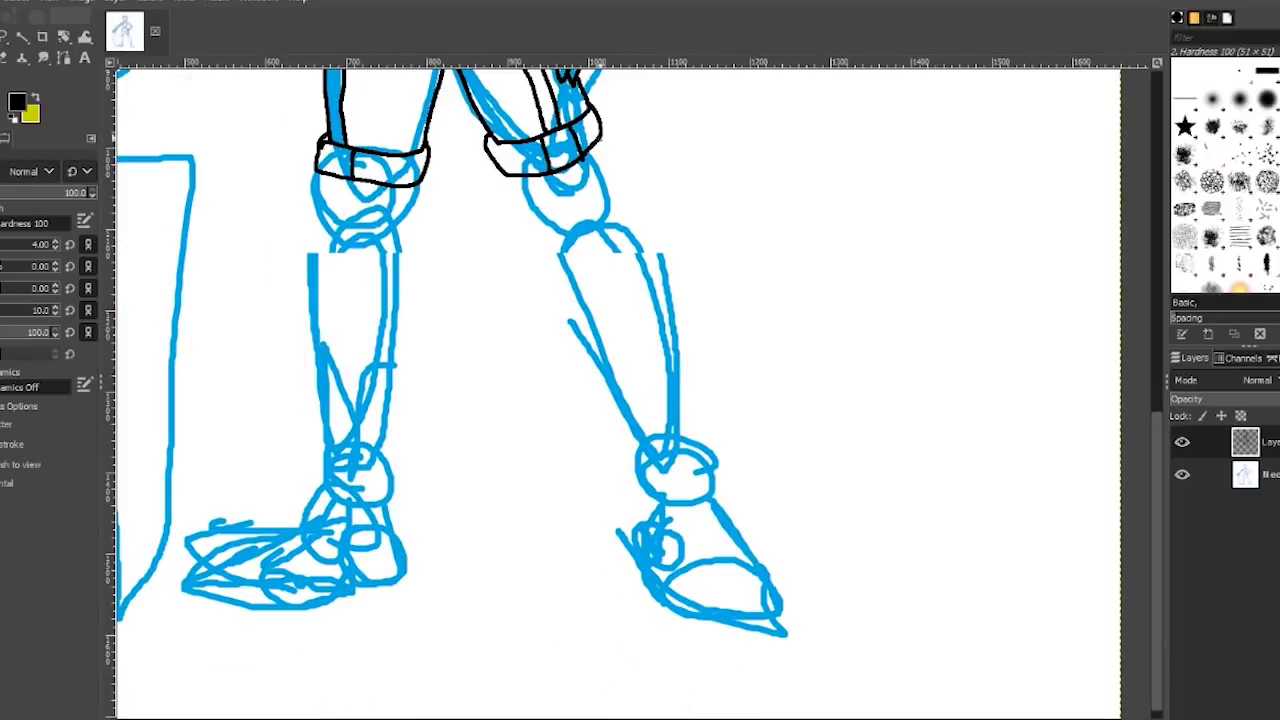
pyautogui.moveTo(598, 136)
pyautogui.mouseDown()
pyautogui.moveTo(654, 290)
pyautogui.moveTo(693, 515)
pyautogui.mouseUp()
pyautogui.moveTo(769, 648); pyautogui.dragTo(745, 629)
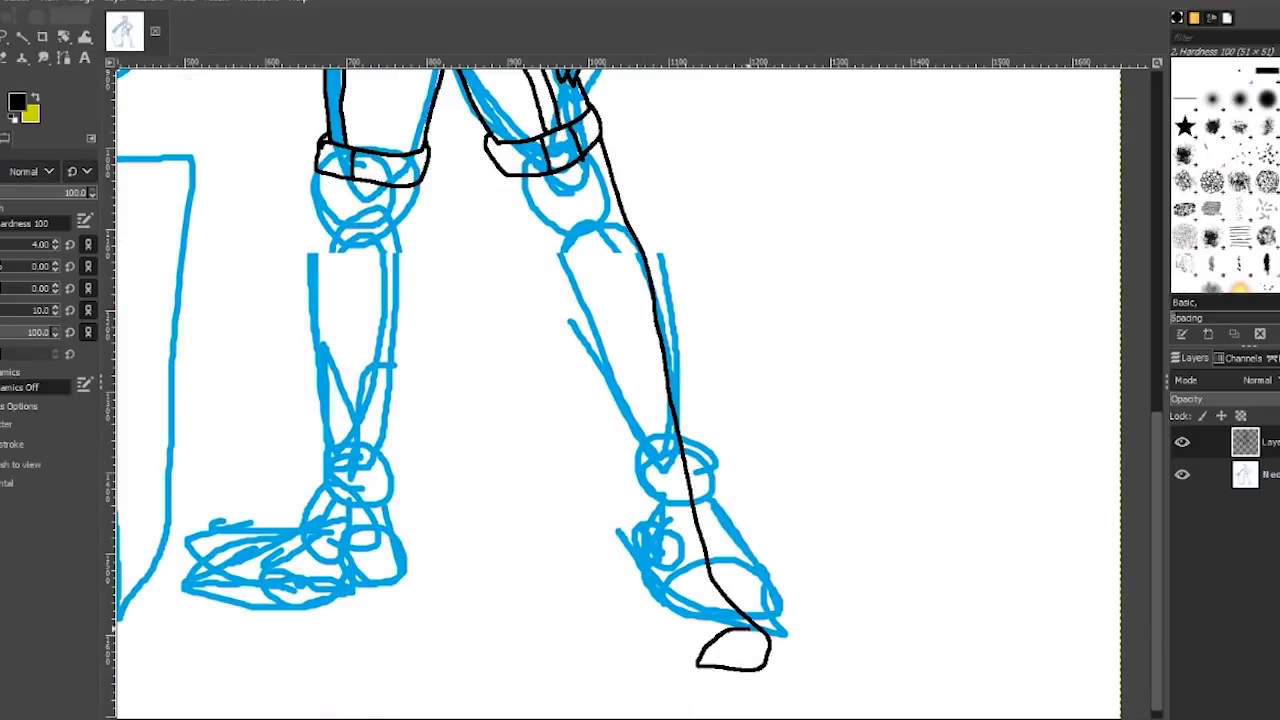
pyautogui.moveTo(528, 246); pyautogui.dragTo(658, 605)
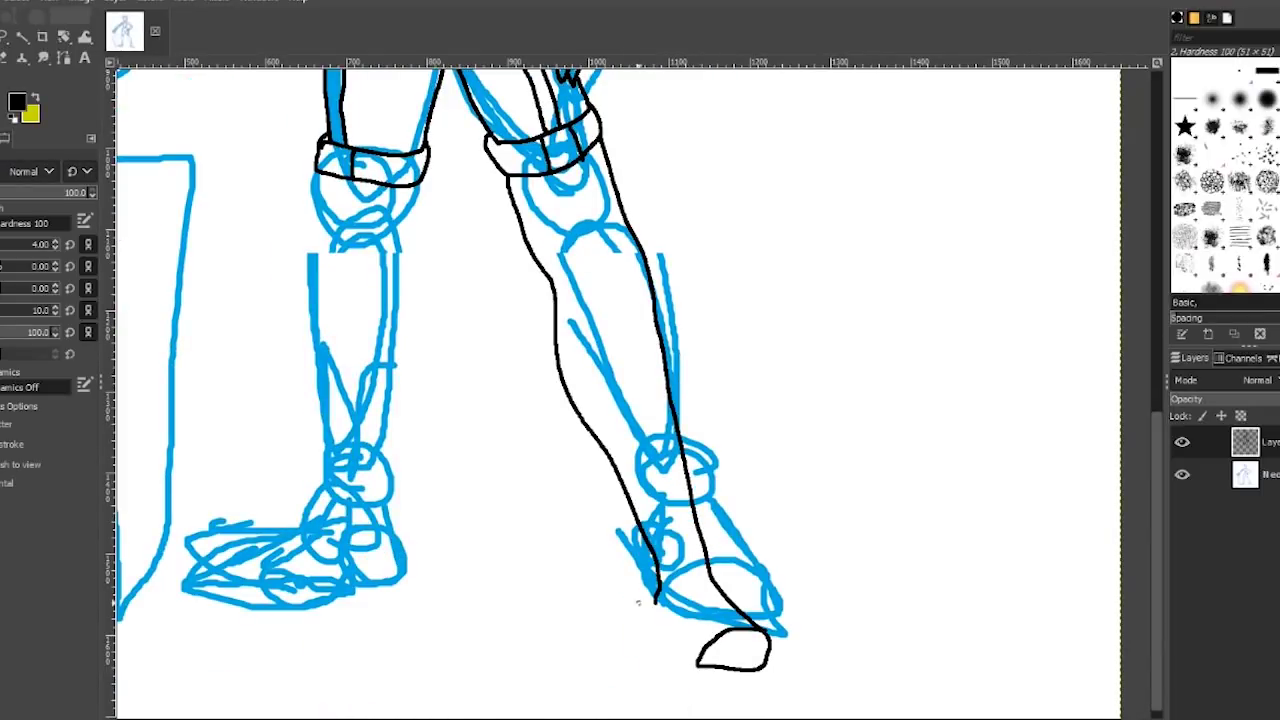
pyautogui.press('z')
pyautogui.press('-')
pyautogui.press('+')
pyautogui.hotkey('ctrl', 'z')
pyautogui.hotkey('ctrl', 'z')
pyautogui.hotkey('ctrl', 'z')
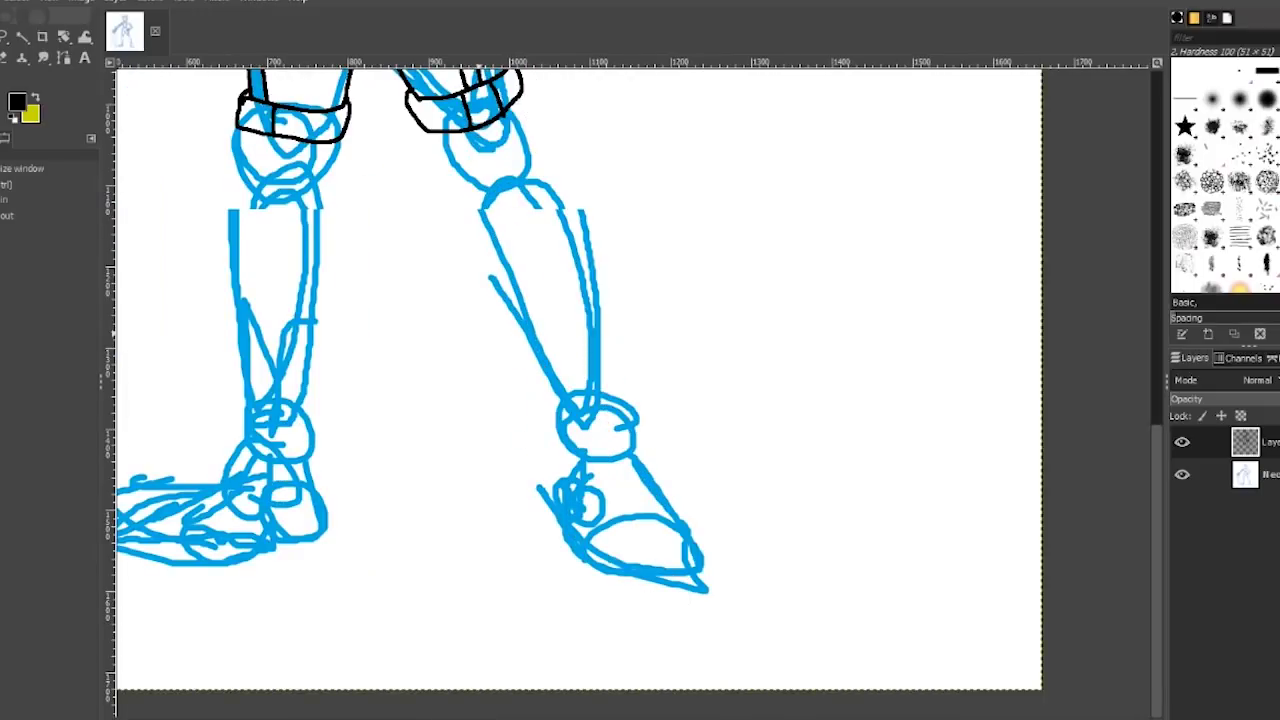
pyautogui.press('p')
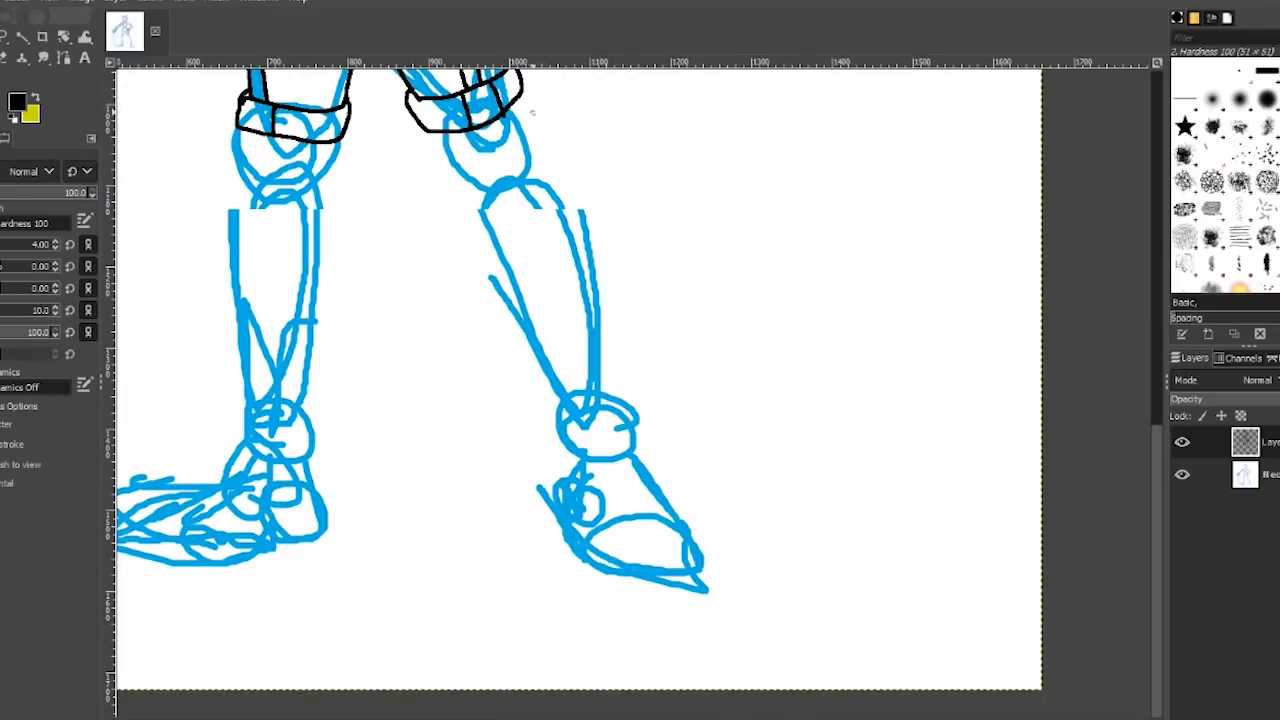
pyautogui.moveTo(521, 95)
pyautogui.mouseDown()
pyautogui.moveTo(548, 222)
pyautogui.moveTo(540, 123)
pyautogui.moveTo(582, 270)
pyautogui.moveTo(552, 210)
pyautogui.moveTo(590, 310)
pyautogui.moveTo(556, 174)
pyautogui.moveTo(601, 350)
pyautogui.mouseUp()
pyautogui.hotkey('ctrl', 'z')
pyautogui.hotkey('ctrl', 'z')
pyautogui.hotkey('ctrl', 'z')
pyautogui.hotkey('ctrl', 'z')
pyautogui.hotkey('ctrl', 'z')
pyautogui.hotkey('ctrl', 'z')
pyautogui.hotkey('ctrl', 'z')
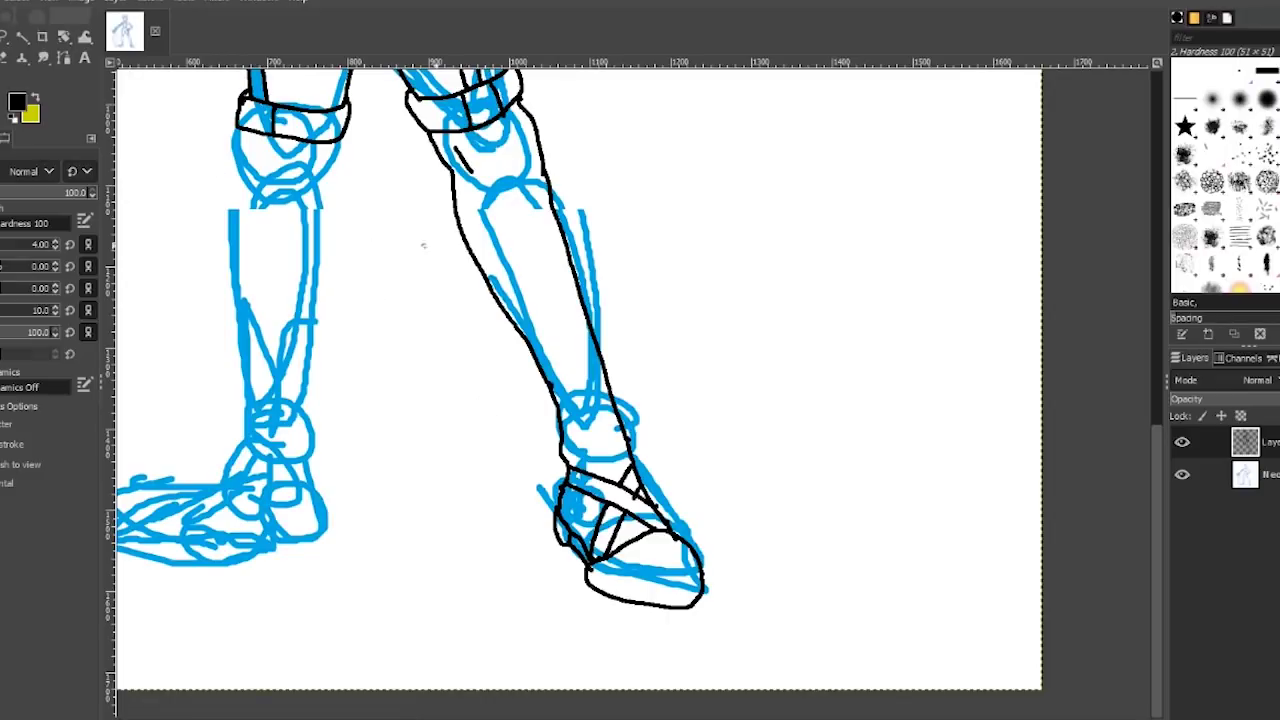
# Ink the other boot's sole and heel, then outline the hand and the fingers gripping the handle.
pyautogui.press('z')
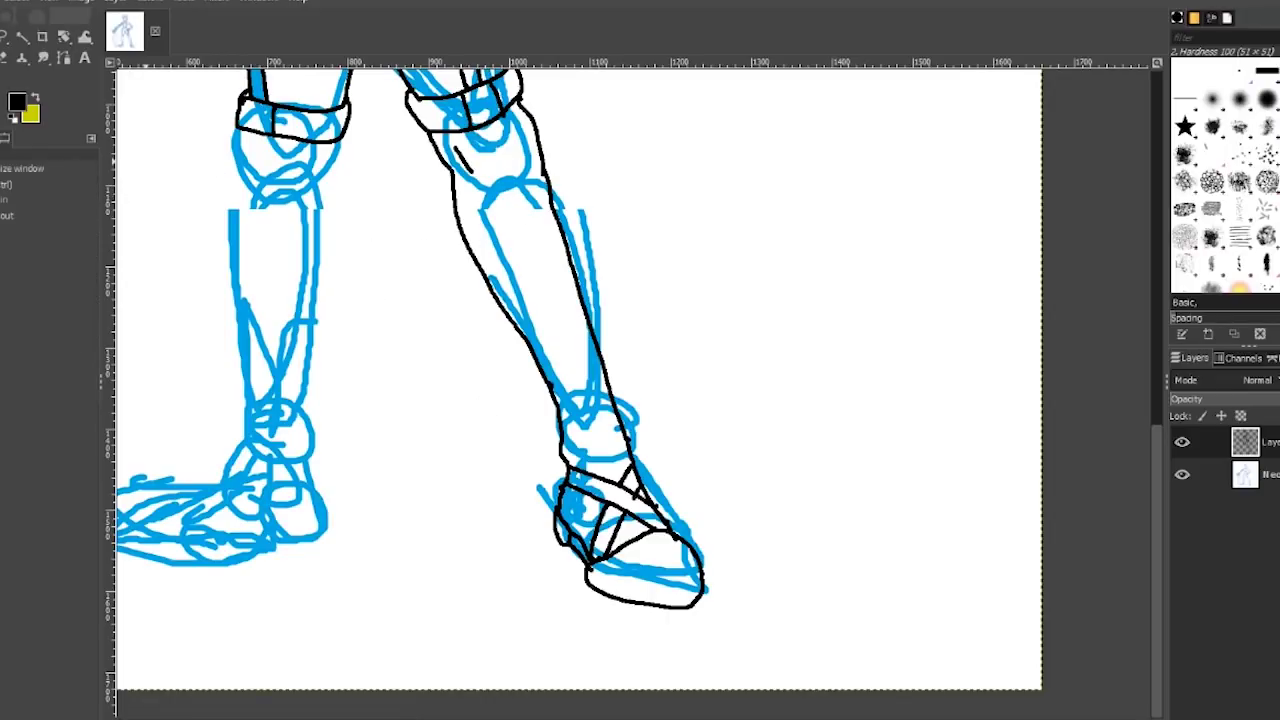
pyautogui.press('-')
pyautogui.press('-')
pyautogui.scroll(3, 430, 380)
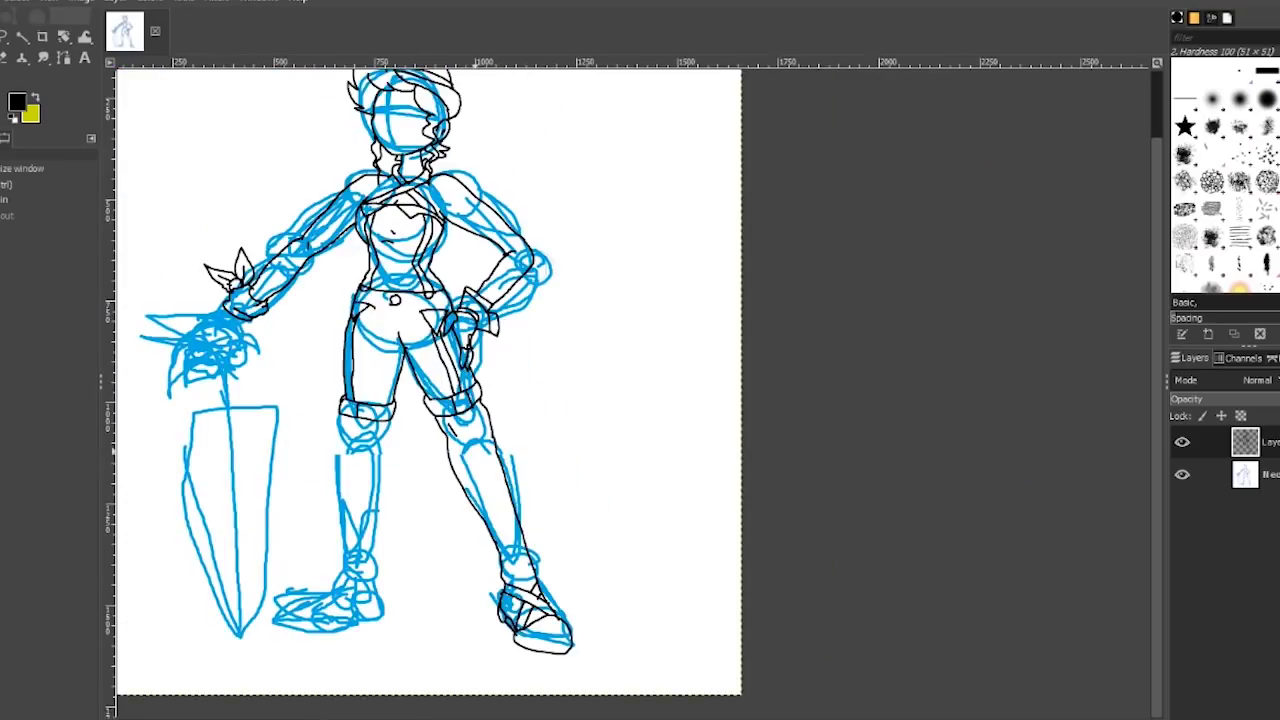
pyautogui.scroll(2, 430, 380)
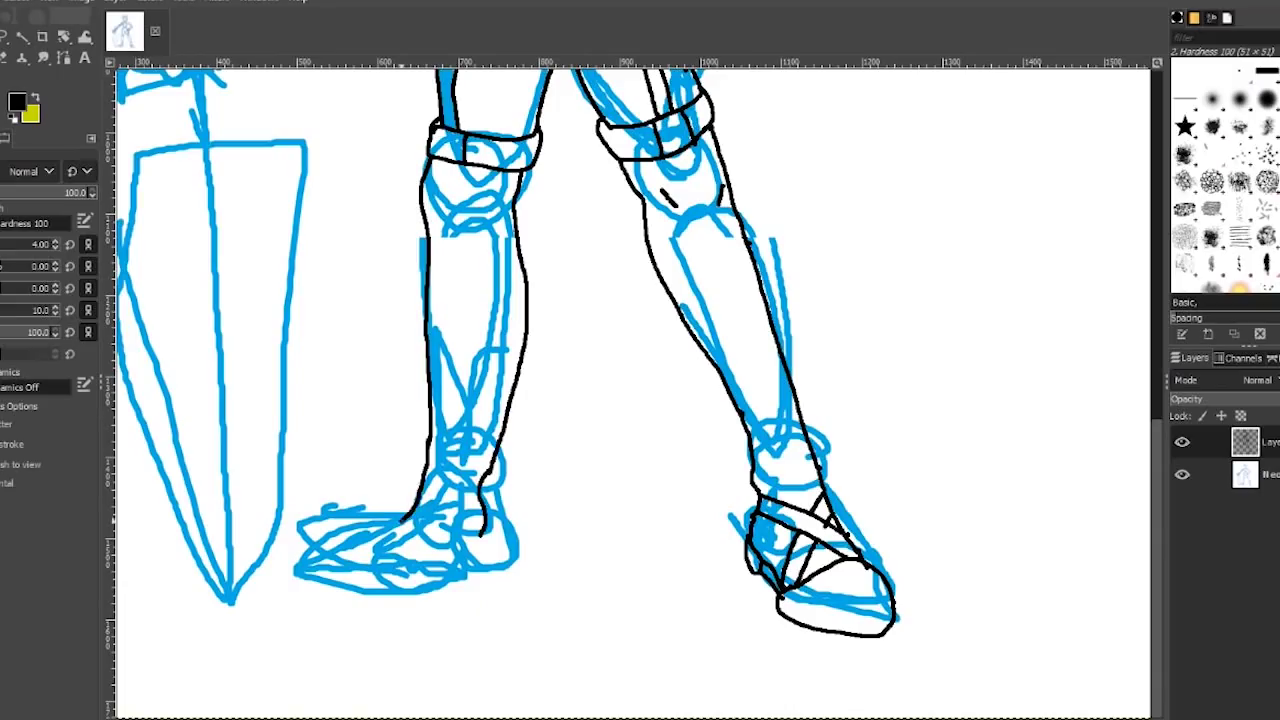
pyautogui.moveTo(300, 548); pyautogui.dragTo(482, 588)
pyautogui.moveTo(362, 572); pyautogui.dragTo(486, 560)
pyautogui.moveTo(356, 545); pyautogui.dragTo(486, 586)
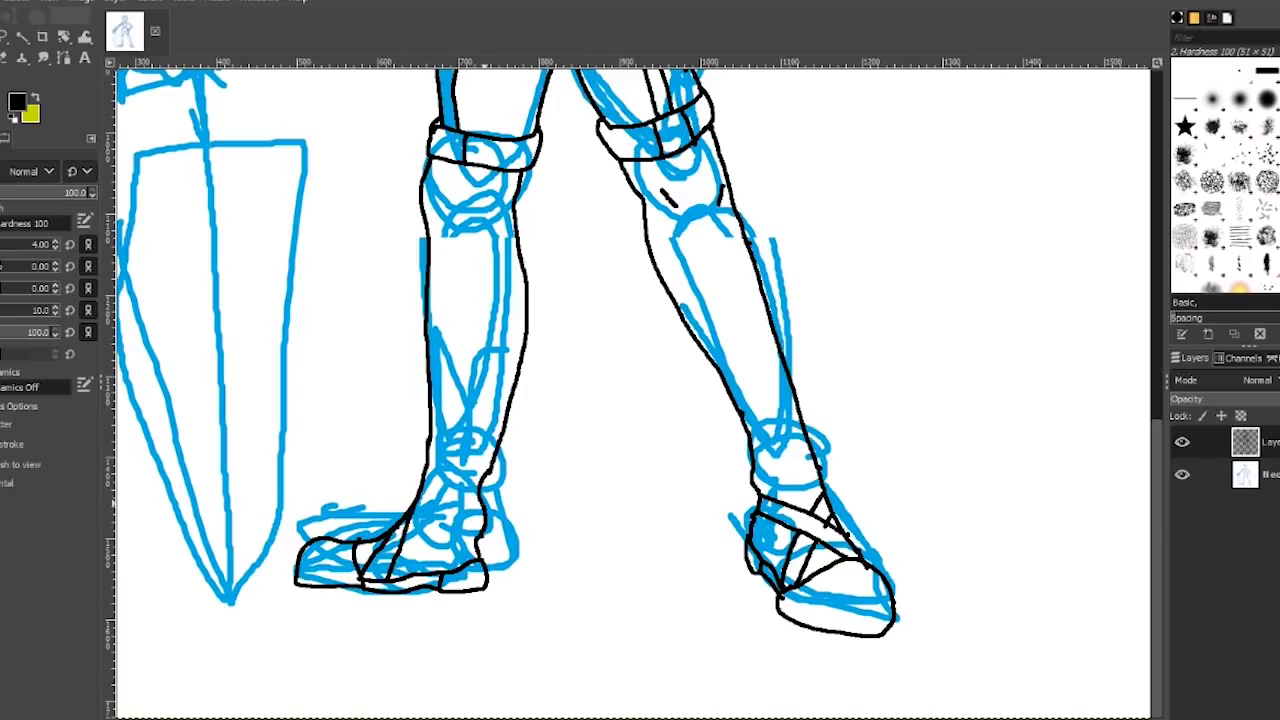
pyautogui.moveTo(420, 510); pyautogui.dragTo(486, 518)
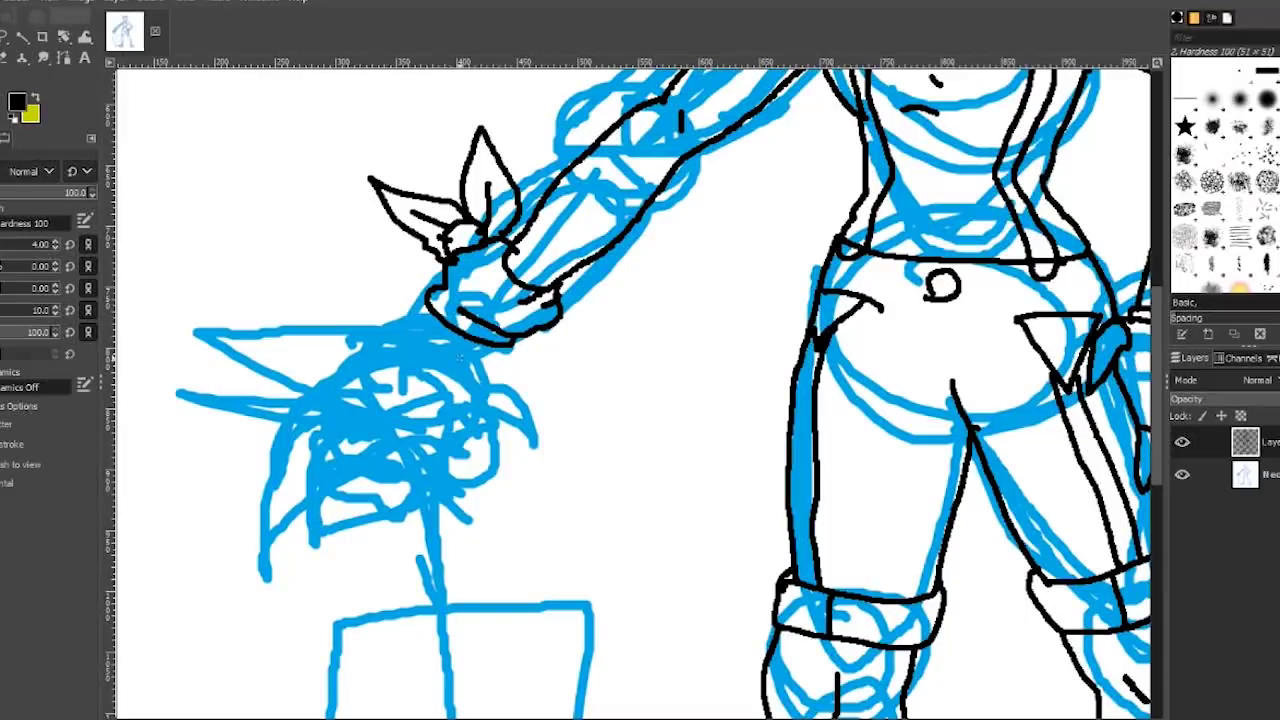
pyautogui.moveTo(500, 350); pyautogui.dragTo(385, 395)
pyautogui.moveTo(440, 330); pyautogui.dragTo(312, 405)
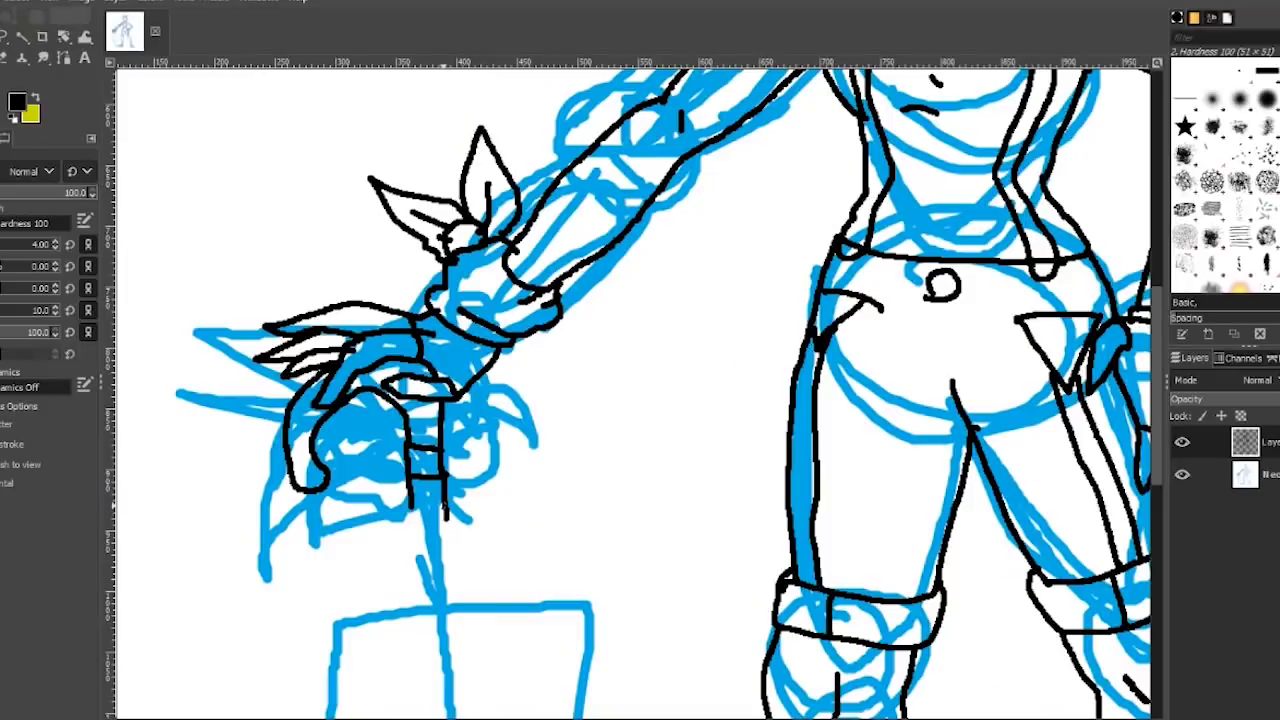
# Zoom out and back in to check the umbrella tip, foot, legs and the character's face.
pyautogui.press('-')
pyautogui.press('-')
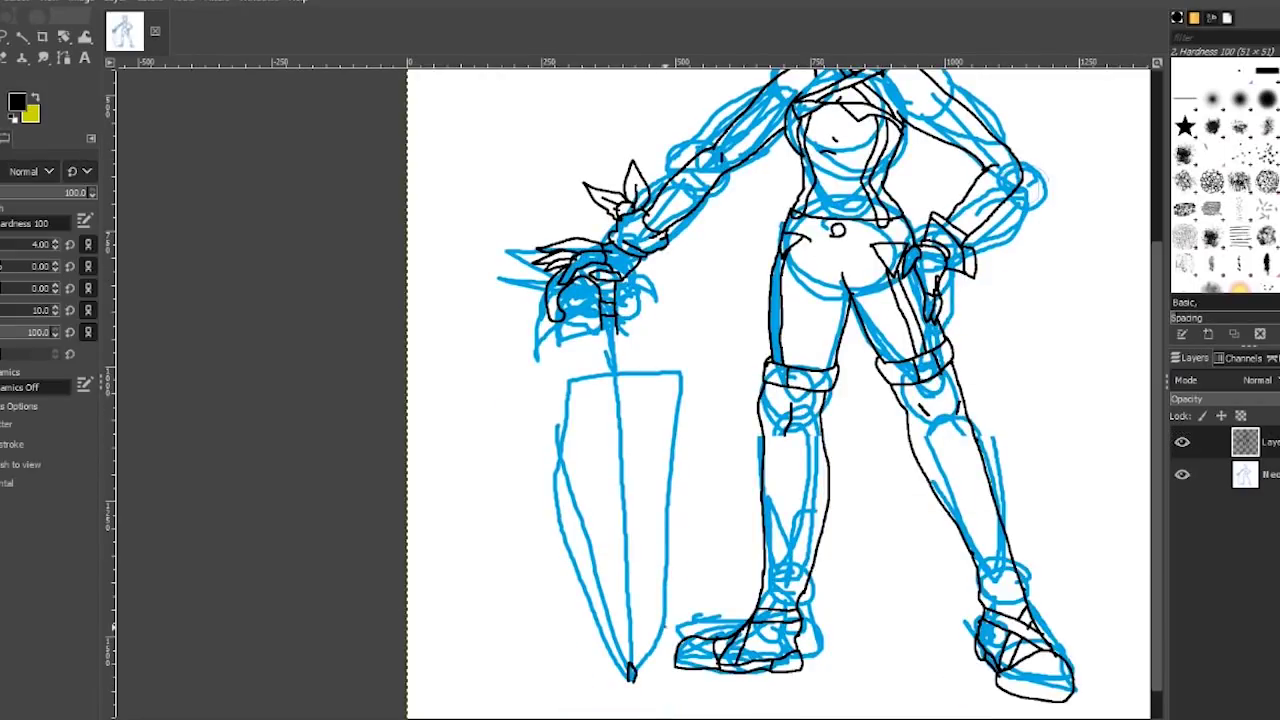
pyautogui.press('+')
pyautogui.press('+')
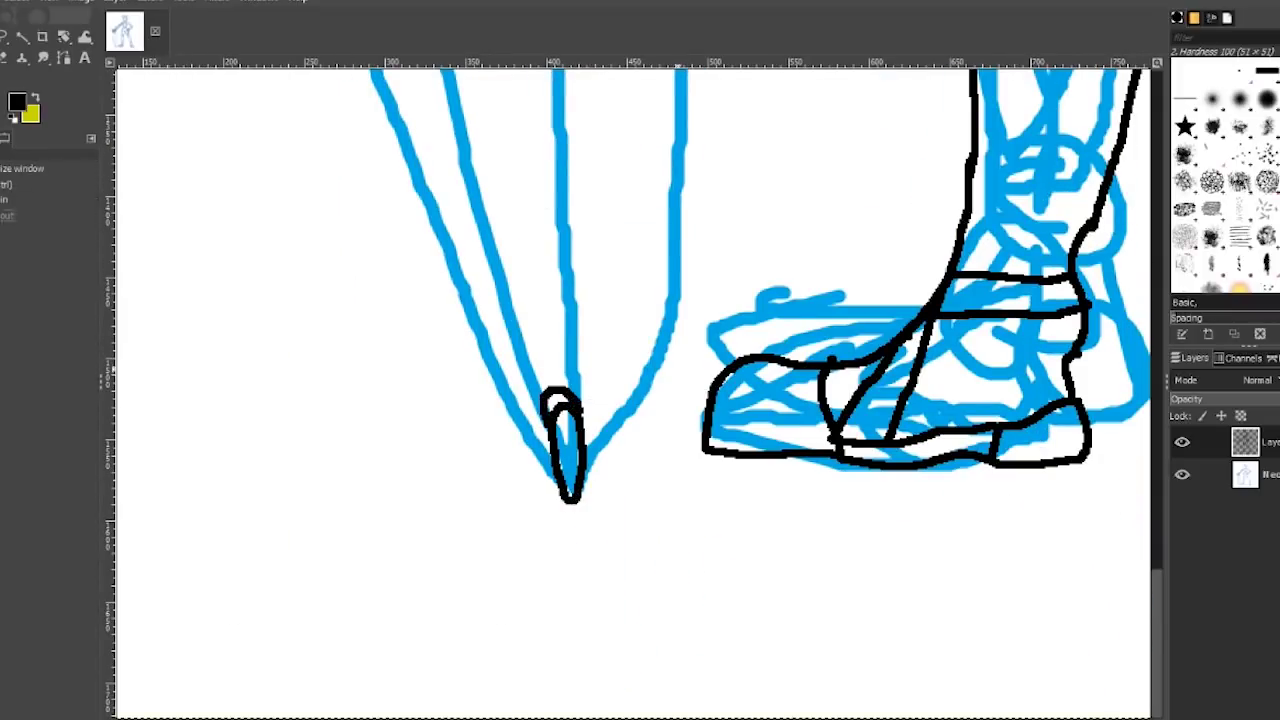
pyautogui.press('-')
pyautogui.press('-')
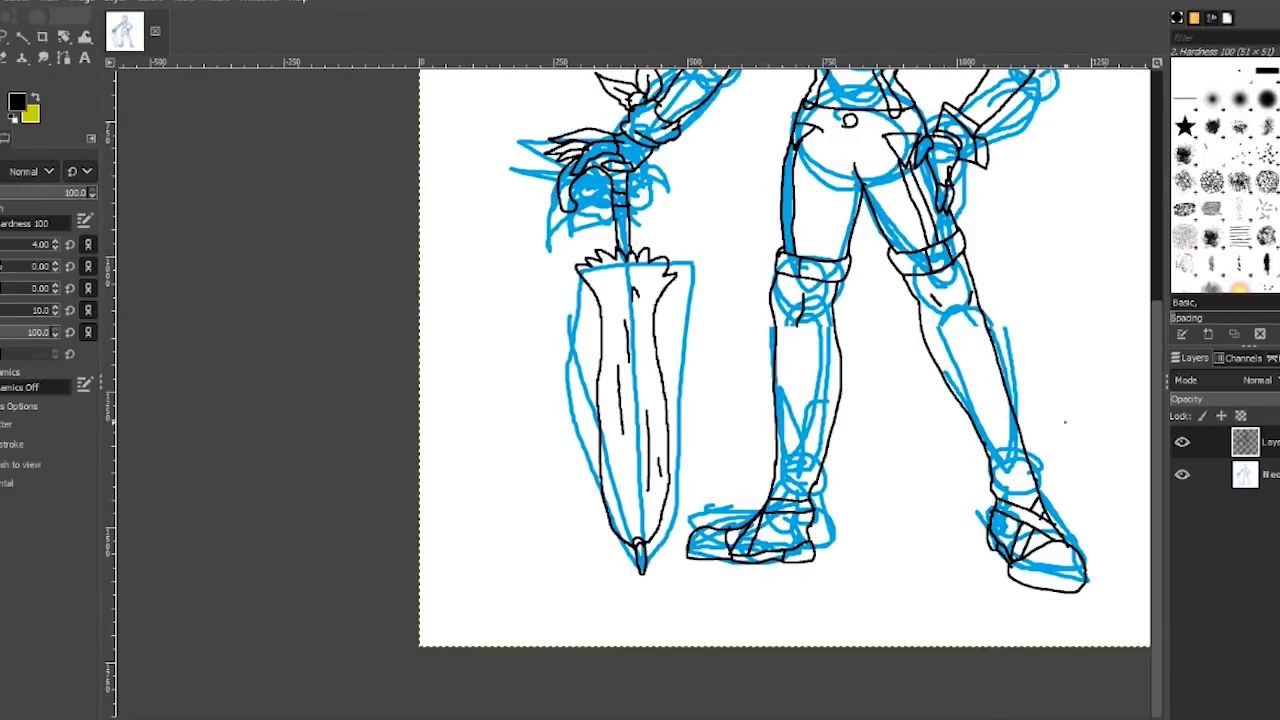
pyautogui.scroll(5, 1065, 423)
pyautogui.press('+')
pyautogui.press('+')
pyautogui.press('+')
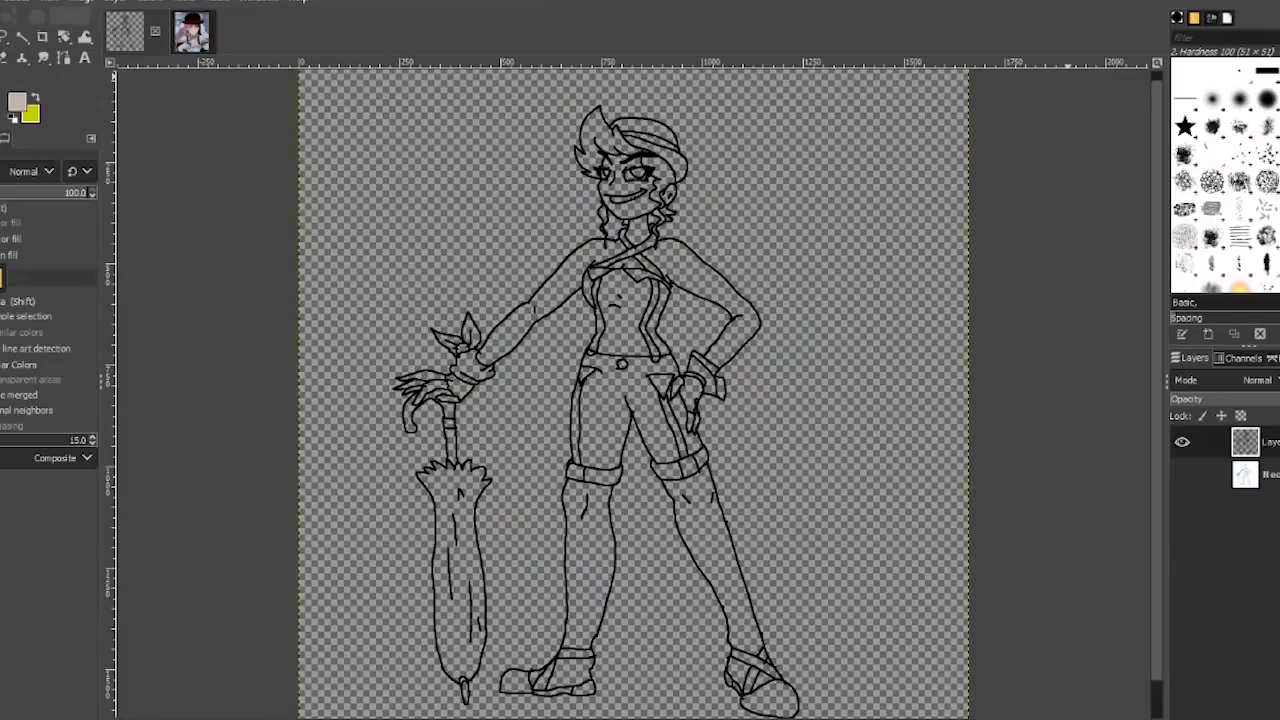
# Zoom in on the canvas with the Zoom tool.
pyautogui.press('z')
pyautogui.click(800, 250)
# Zoom in on the face and switch to Bucket Fill to start filling the skin.
pyautogui.click(700, 200)
pyautogui.hotkey('shift', 'b')
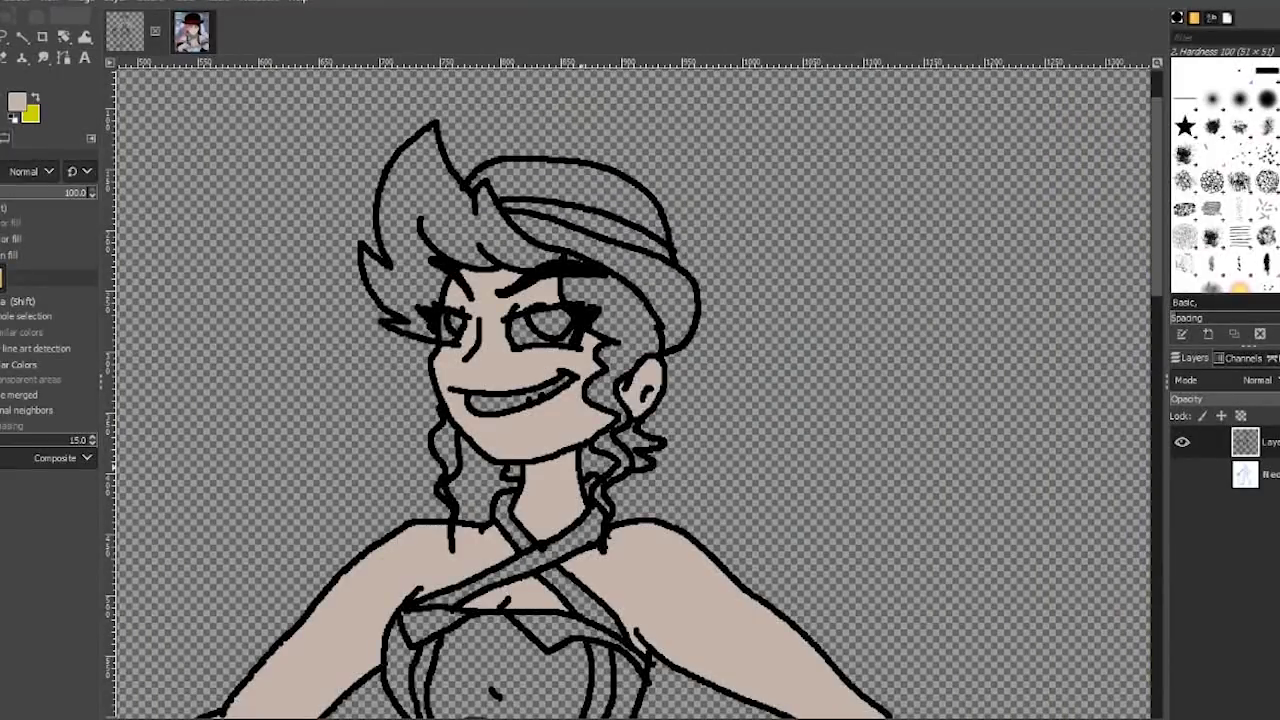
pyautogui.scroll(-10, 634, 390)
pyautogui.scroll(-15, 634, 390)
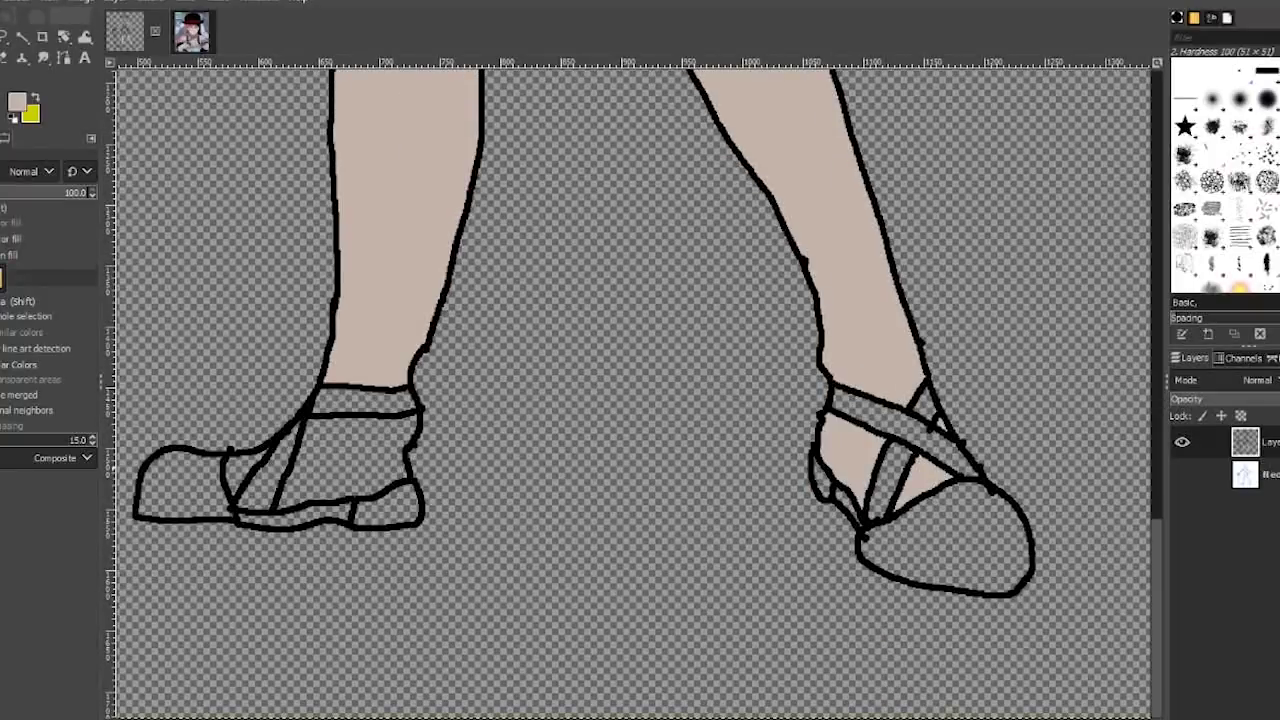
pyautogui.scroll(20, 634, 390)
pyautogui.hscroll(-6, 634, 390)
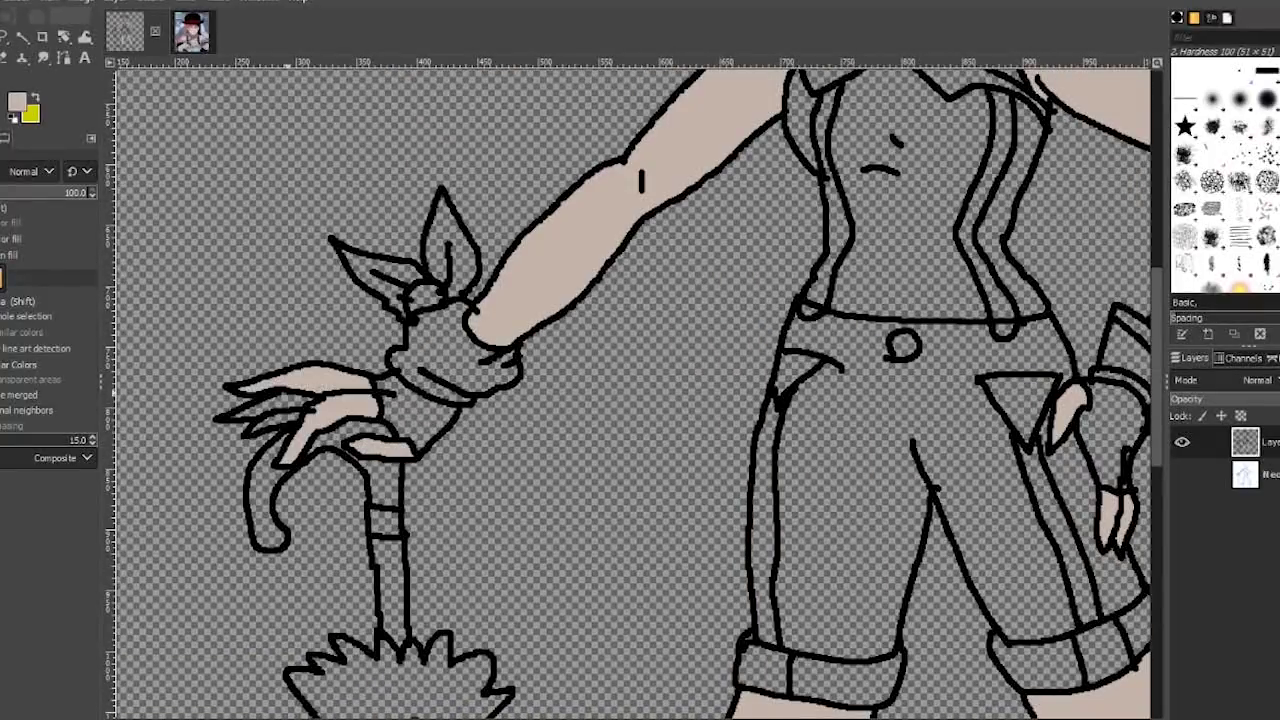
pyautogui.scroll(10, 634, 390)
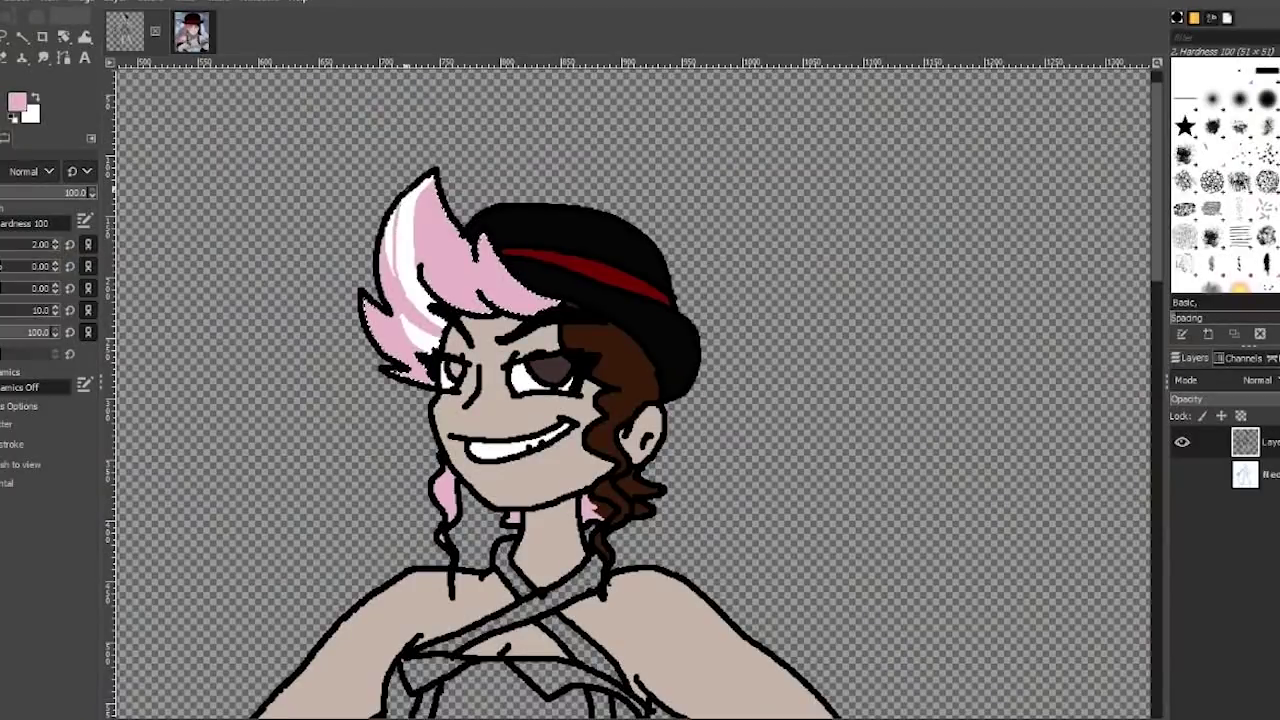
# Switch to Bucket Fill, choose a new foreground colour and zoom to fit the character.
pyautogui.hotkey('shift', 'b')
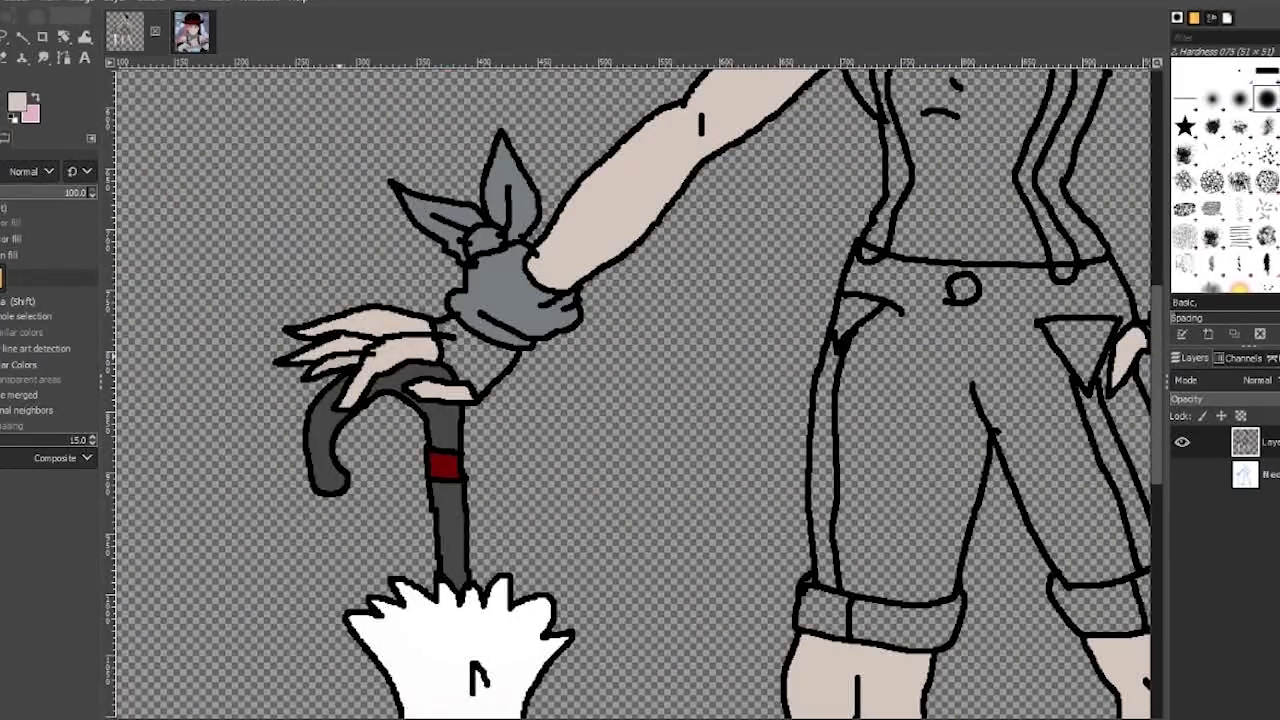
pyautogui.press('z')
pyautogui.hotkey('shift', 'ctrl', 'j')
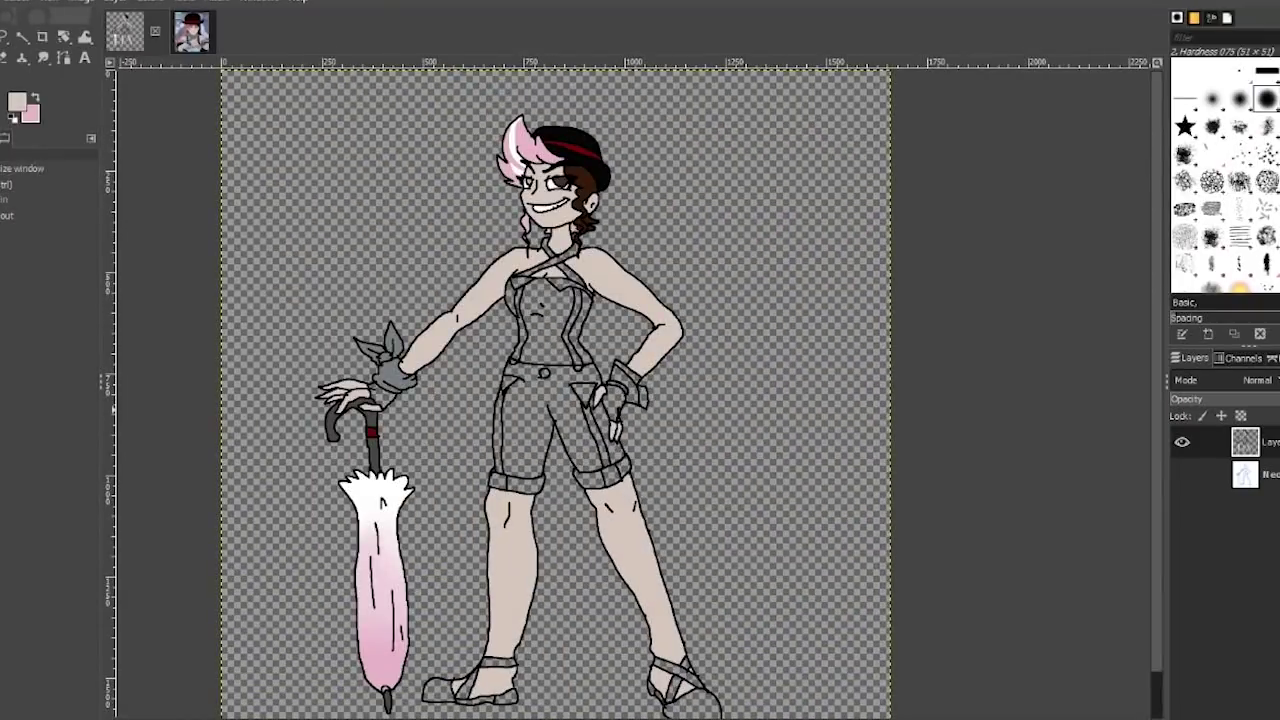
pyautogui.click(17, 102)
pyautogui.press('Return')
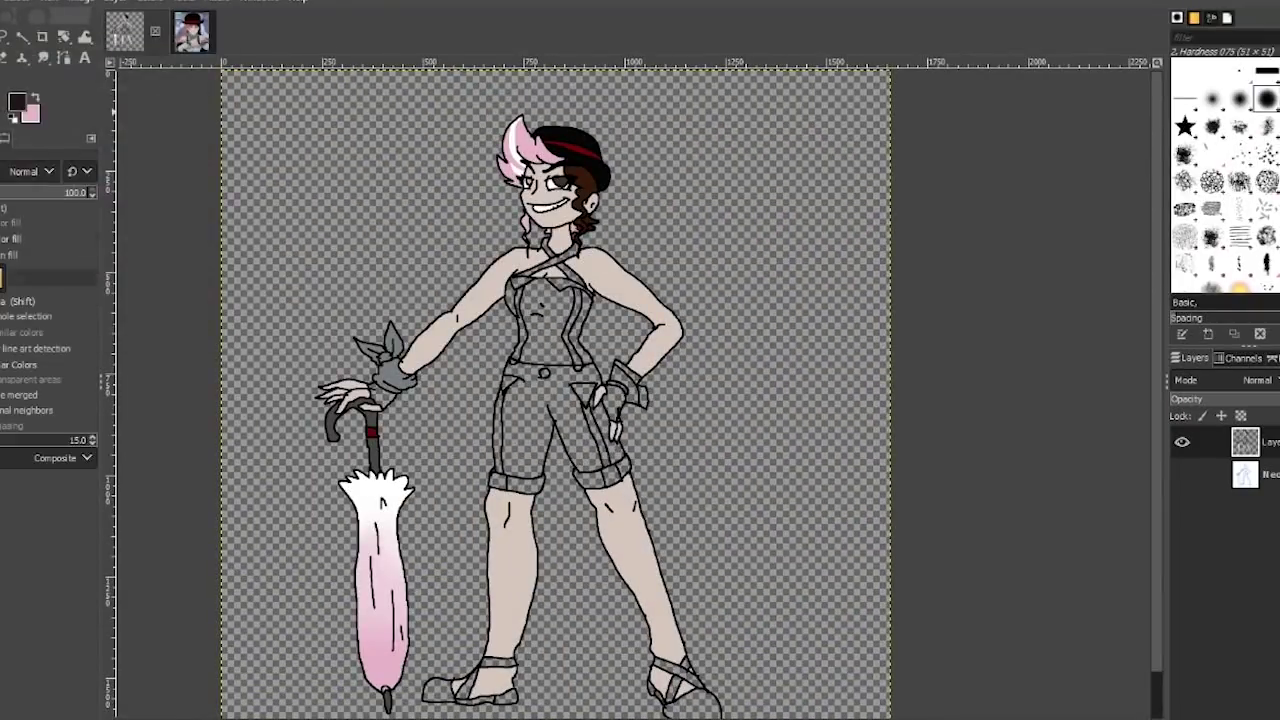
pyautogui.press('+')
pyautogui.scroll(5, 635, 390)
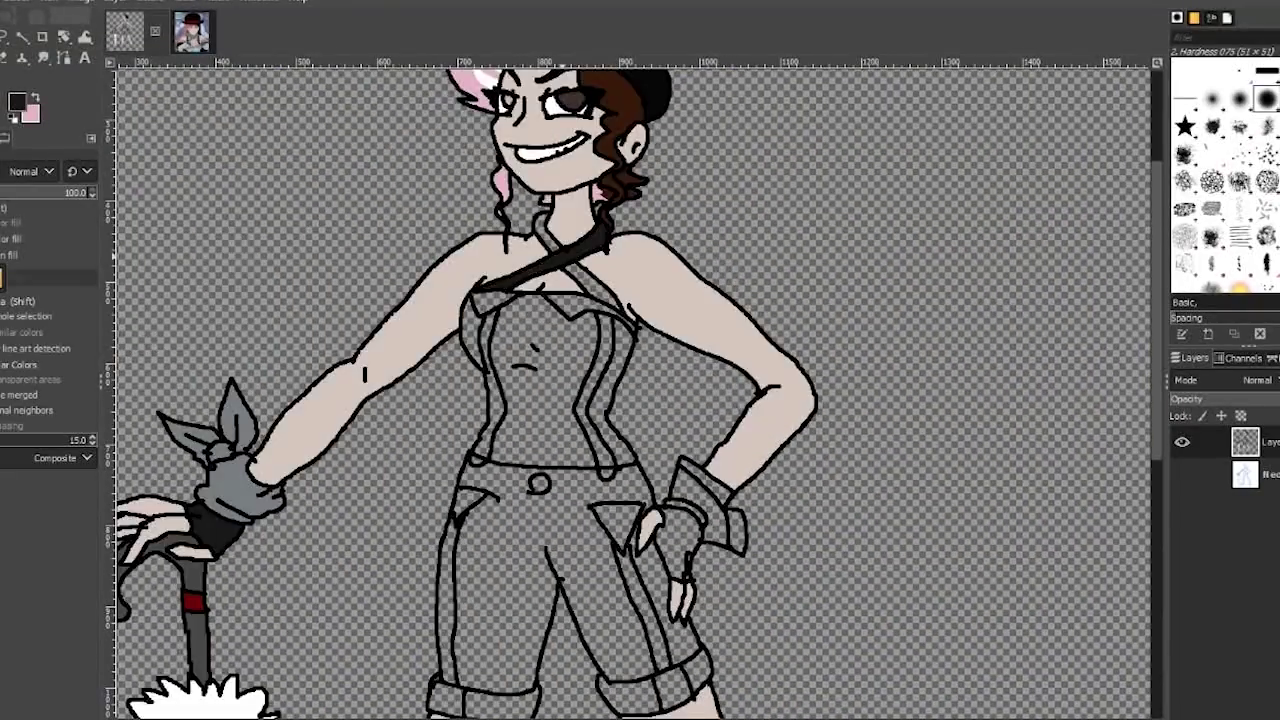
pyautogui.scroll(-9, 635, 390)
pyautogui.scroll(5, 635, 390)
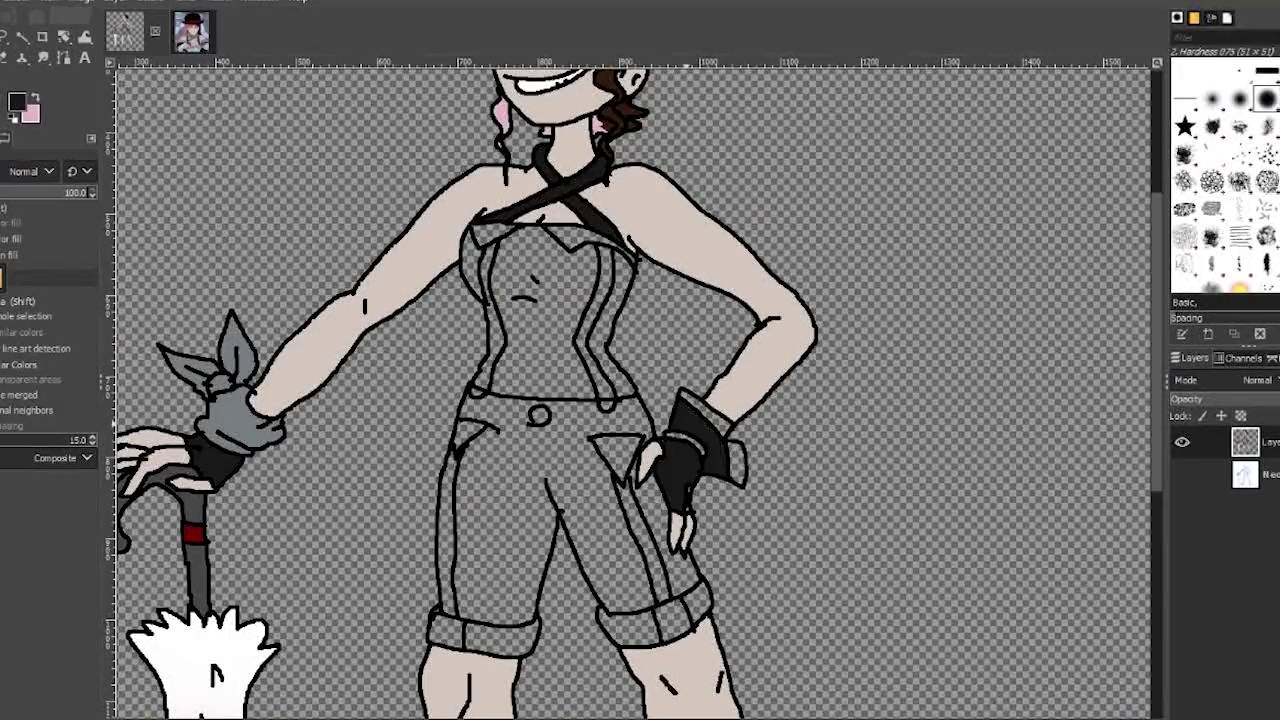
# Fill the glove cuff and the right trouser cuff grey.
pyautogui.click(17, 102)
pyautogui.press('Return')
pyautogui.press('+')
pyautogui.press('p')
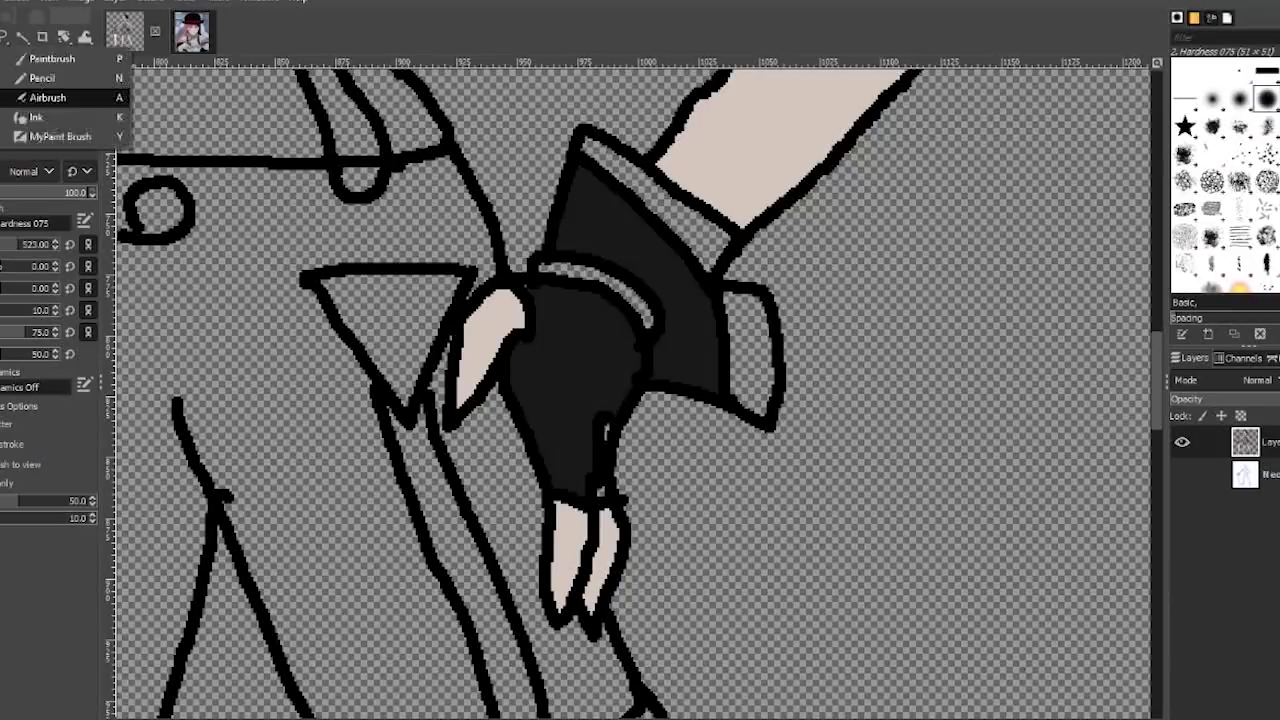
pyautogui.press('n')
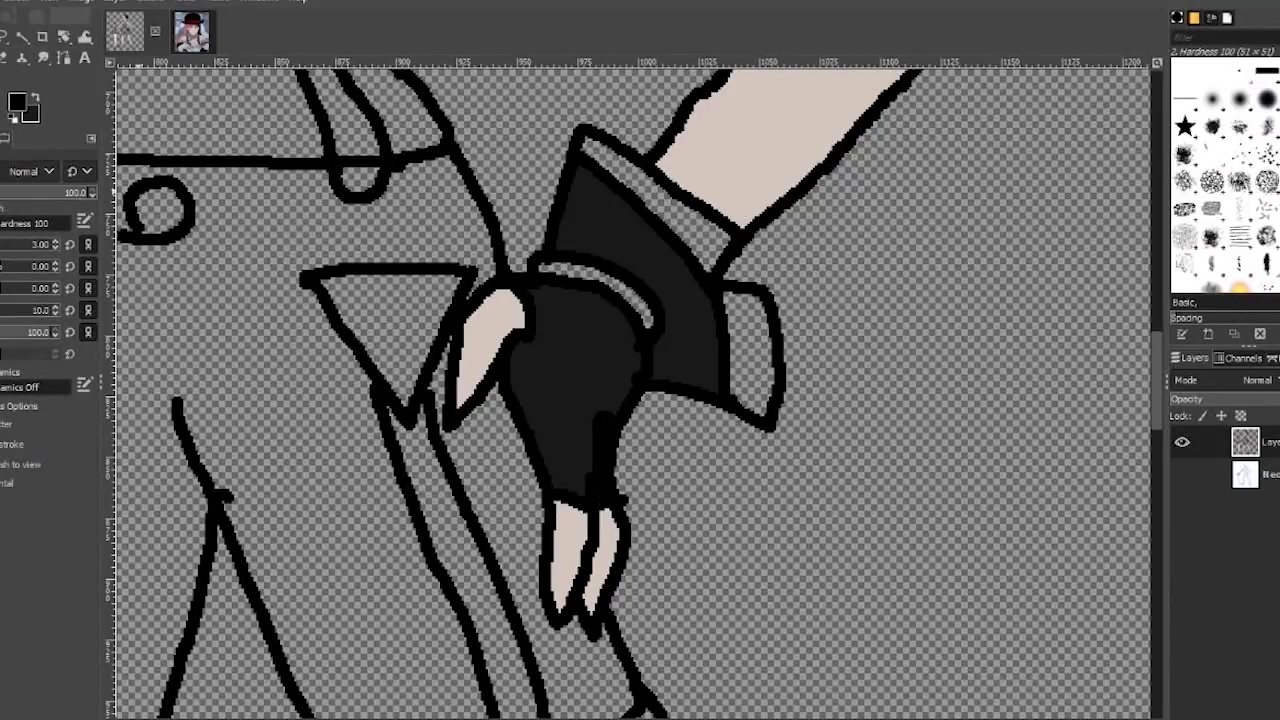
pyautogui.press('-')
pyautogui.scroll(5, 635, 390)
pyautogui.hotkey('shift', 'b')
pyautogui.click(1000, 280)
pyautogui.press('+')
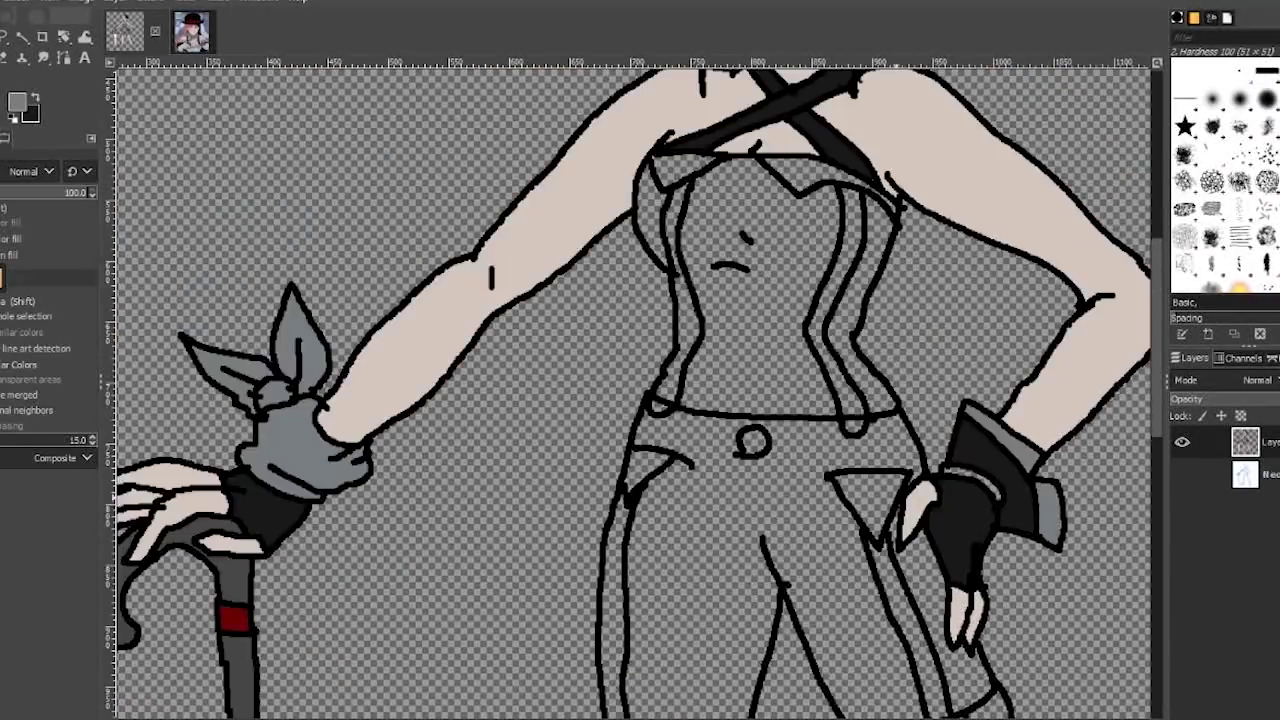
pyautogui.scroll(-5, 635, 390)
pyautogui.click(890, 435)
# Fill both chest cups and both hip triangles pink.
pyautogui.press('-')
pyautogui.press('+')
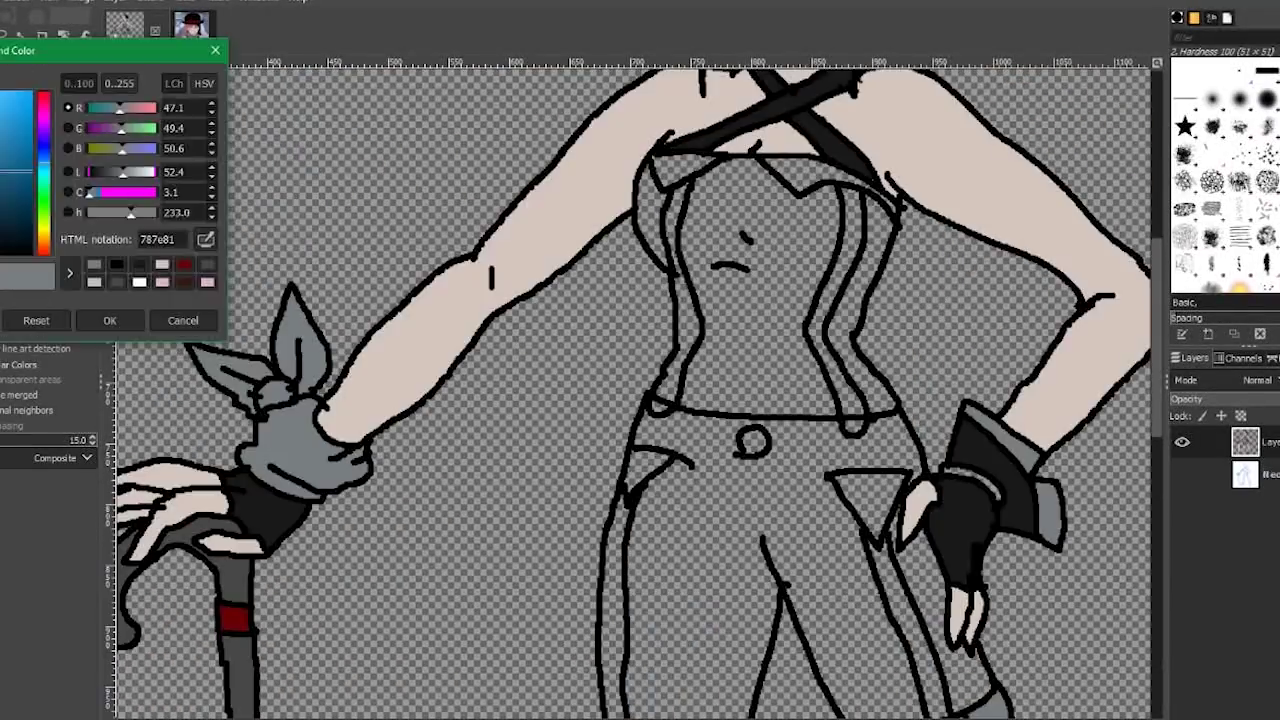
pyautogui.press('Return')
pyautogui.click(685, 170)
pyautogui.click(830, 185)
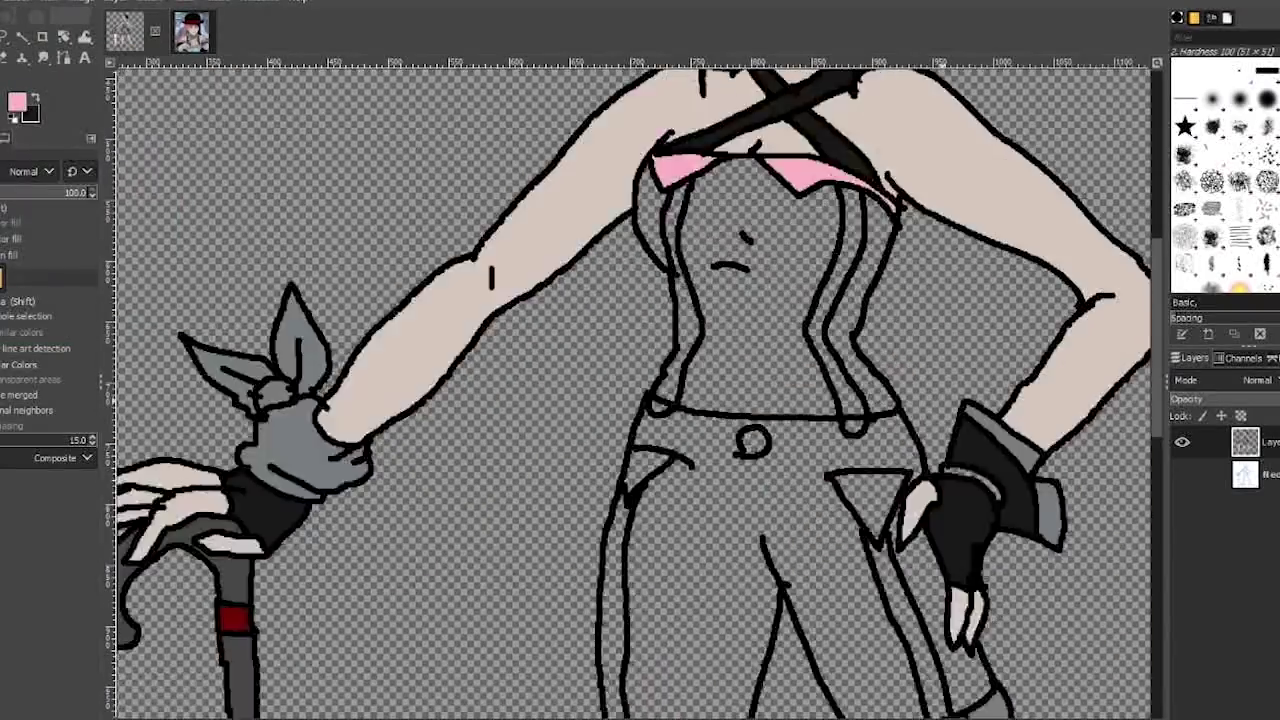
pyautogui.click(865, 495)
pyautogui.click(650, 470)
# Fill the navel button dark brown 2d241e.
pyautogui.scroll(3, 635, 390)
pyautogui.scroll(-3, 635, 390)
pyautogui.hscroll(4, 635, 390)
pyautogui.scroll(-10, 635, 390)
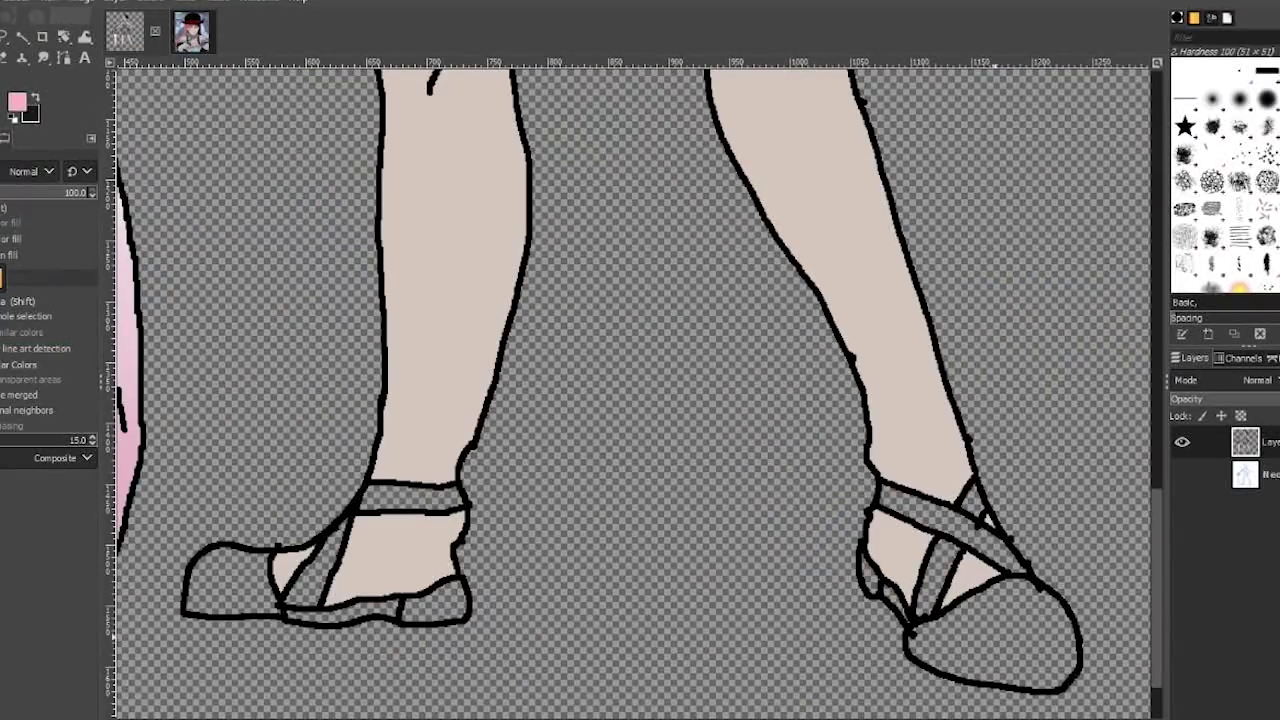
pyautogui.scroll(10, 635, 390)
pyautogui.click(18, 100)
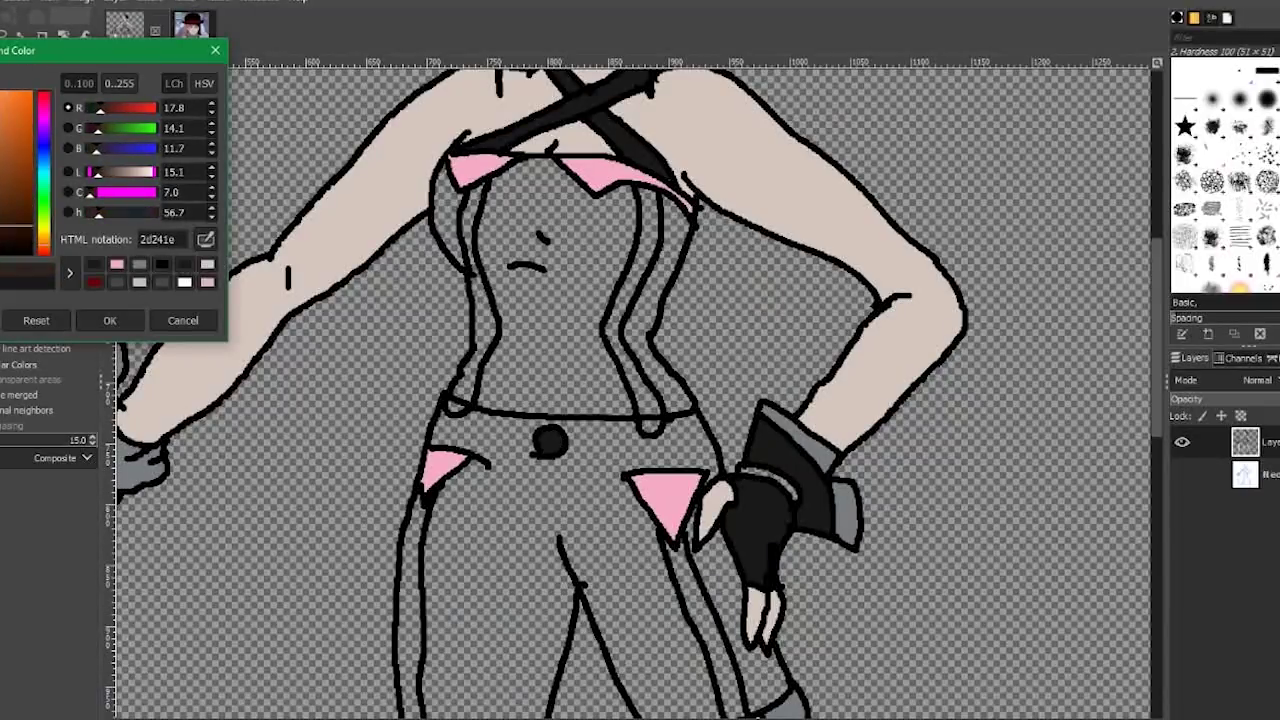
pyautogui.press('Return')
pyautogui.click(555, 300)
# Fill the shorts dark brown 2d241e, then the top and both side stripes white.
pyautogui.scroll(3, 635, 390)
pyautogui.scroll(-8, 635, 390)
pyautogui.click(514, 486)
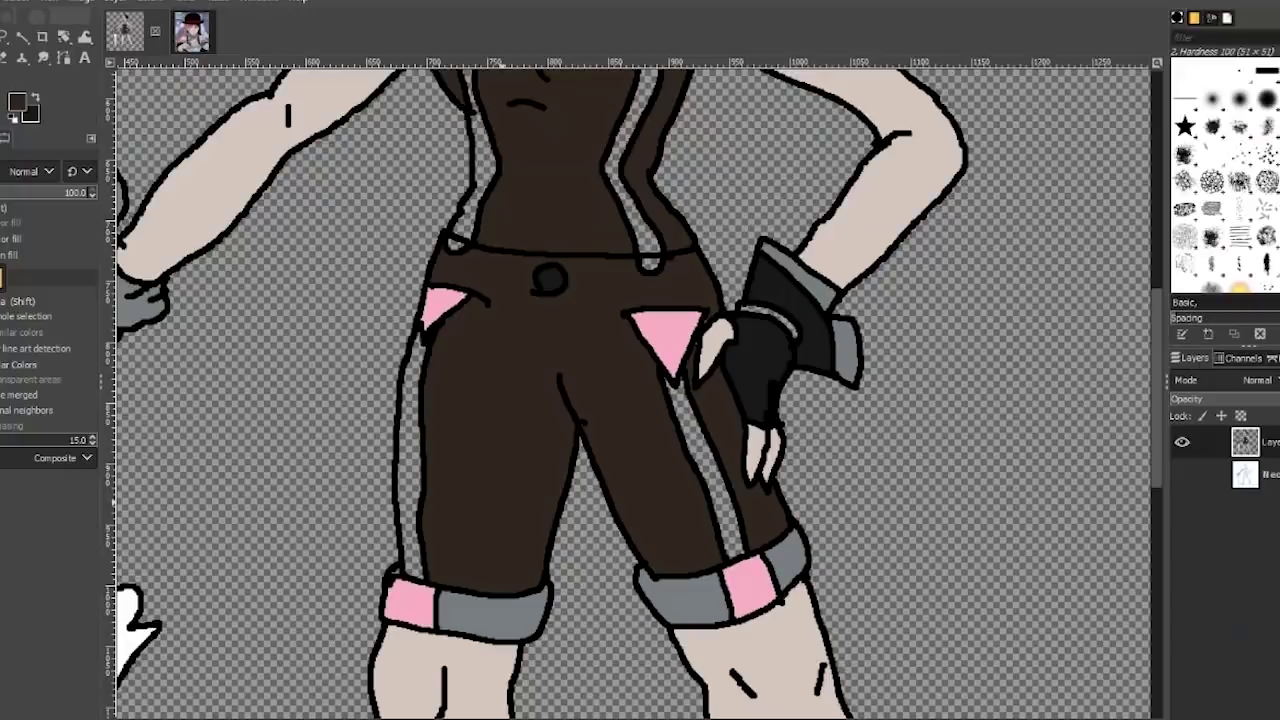
pyautogui.press('p')
pyautogui.scroll(5, 635, 390)
pyautogui.click(18, 100)
pyautogui.press('Return')
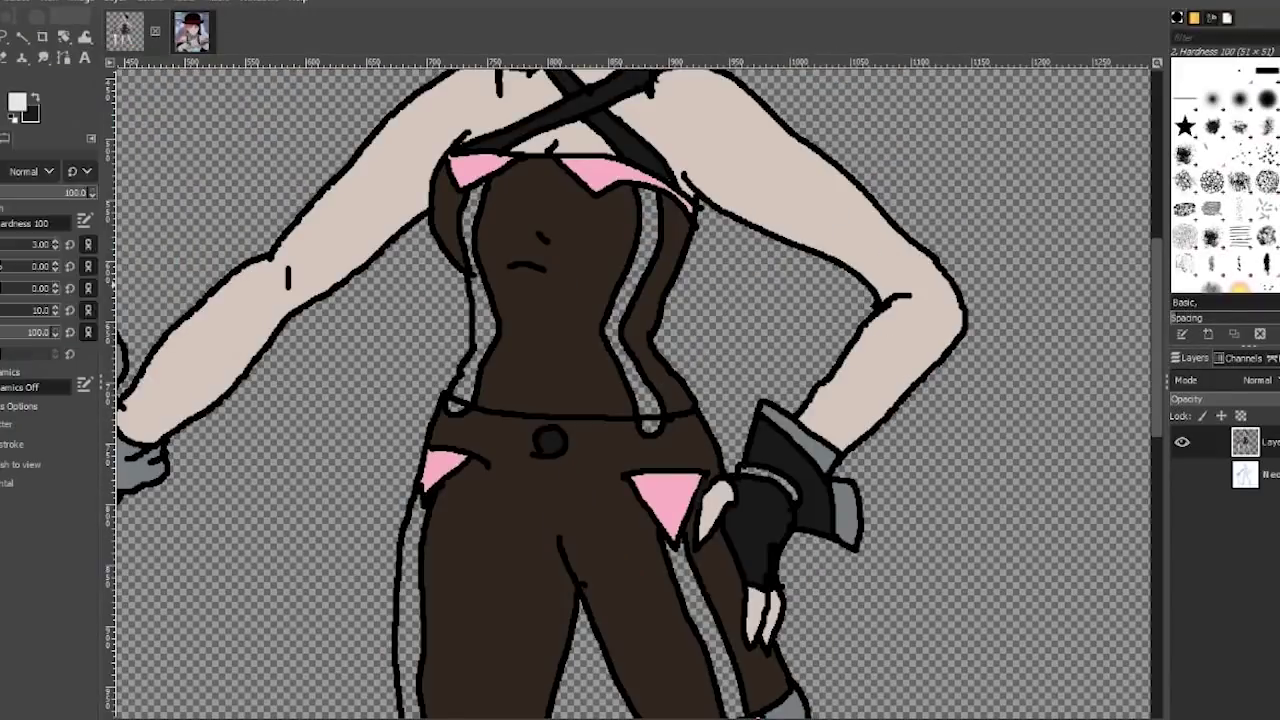
pyautogui.hotkey('shift', 'b')
pyautogui.click(555, 290)
pyautogui.scroll(-3, 635, 390)
pyautogui.click(410, 450)
pyautogui.click(700, 450)
# Colour the shoe straps dark brown, a right-shoe gap pink, and the sole and inner strap black.
pyautogui.scroll(-5, 635, 390)
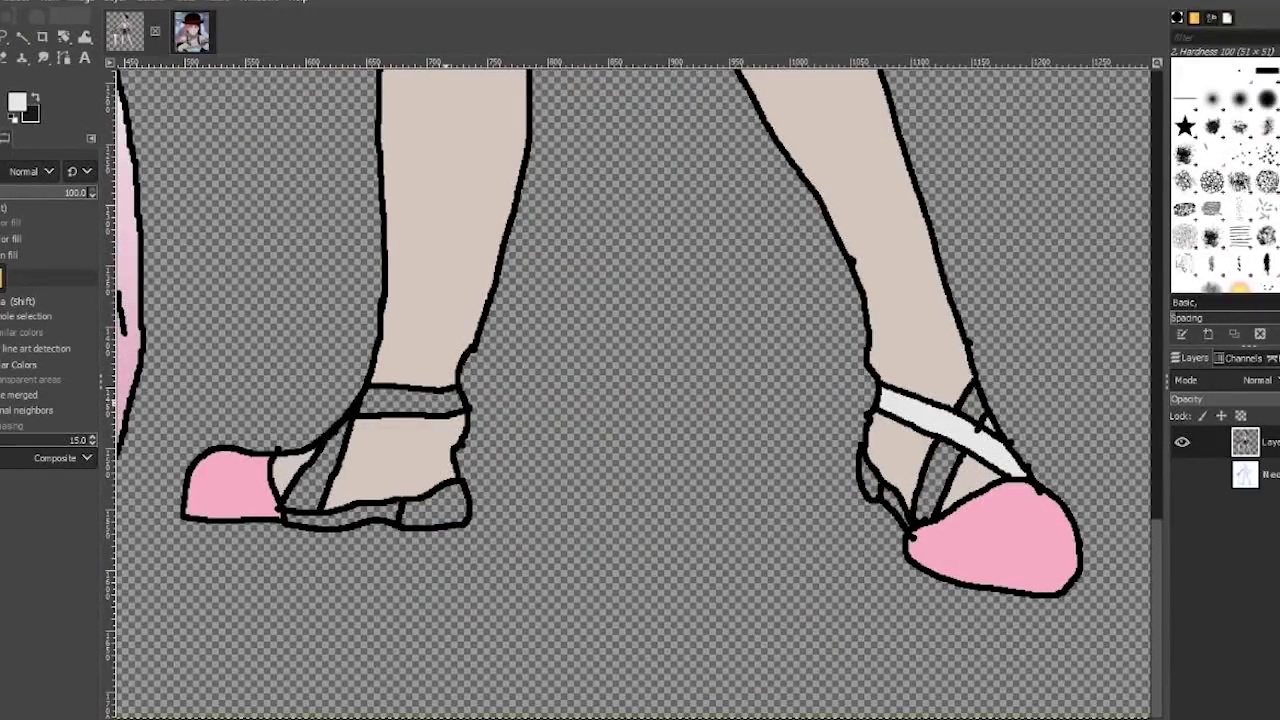
pyautogui.scroll(5, 635, 390)
pyautogui.scroll(-5, 635, 390)
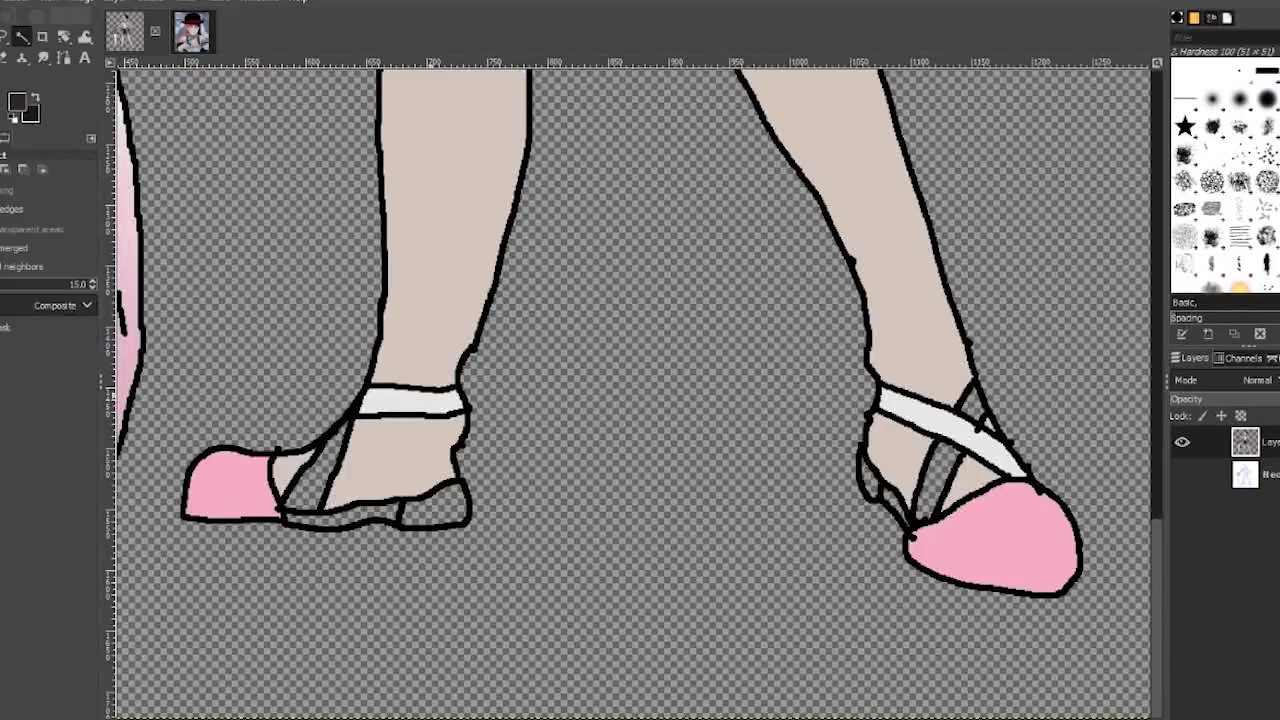
pyautogui.click(400, 402)
pyautogui.click(22, 2)
pyautogui.click(34, 37)
pyautogui.click(315, 470)
pyautogui.click(940, 480)
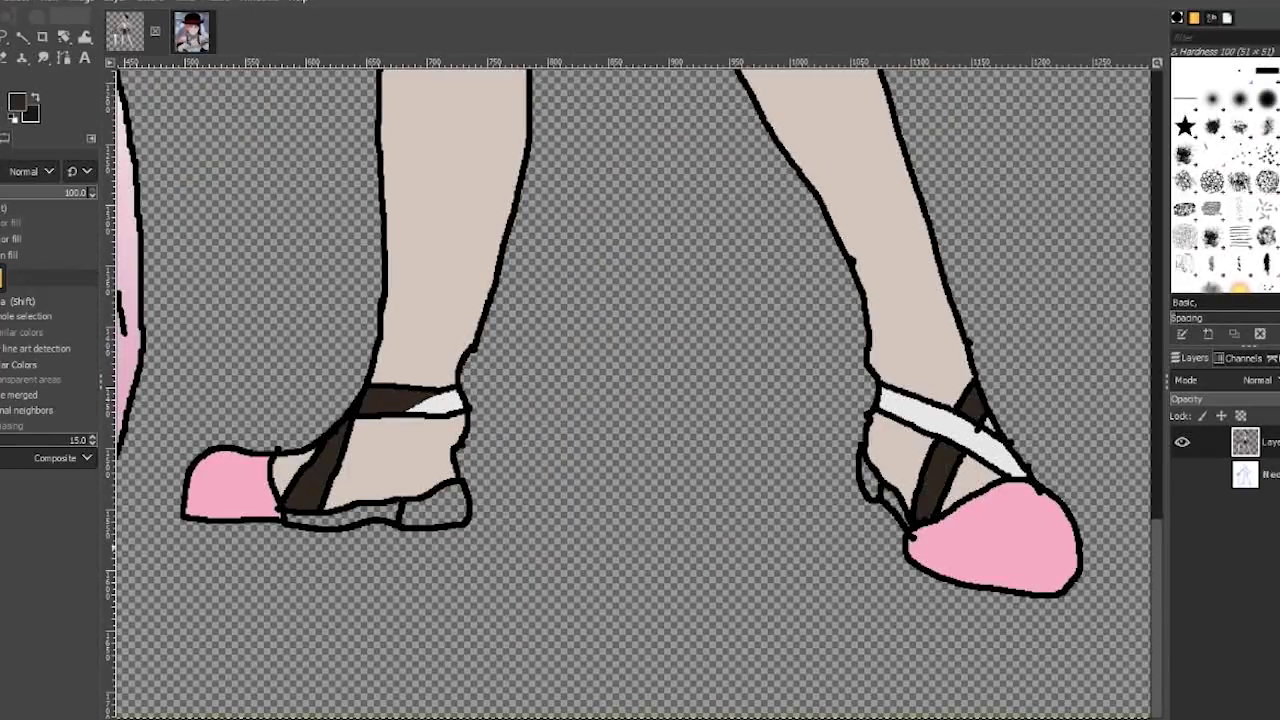
pyautogui.keyDown('ctrl'); pyautogui.click(225, 485); pyautogui.keyUp('ctrl')
pyautogui.click(435, 505)
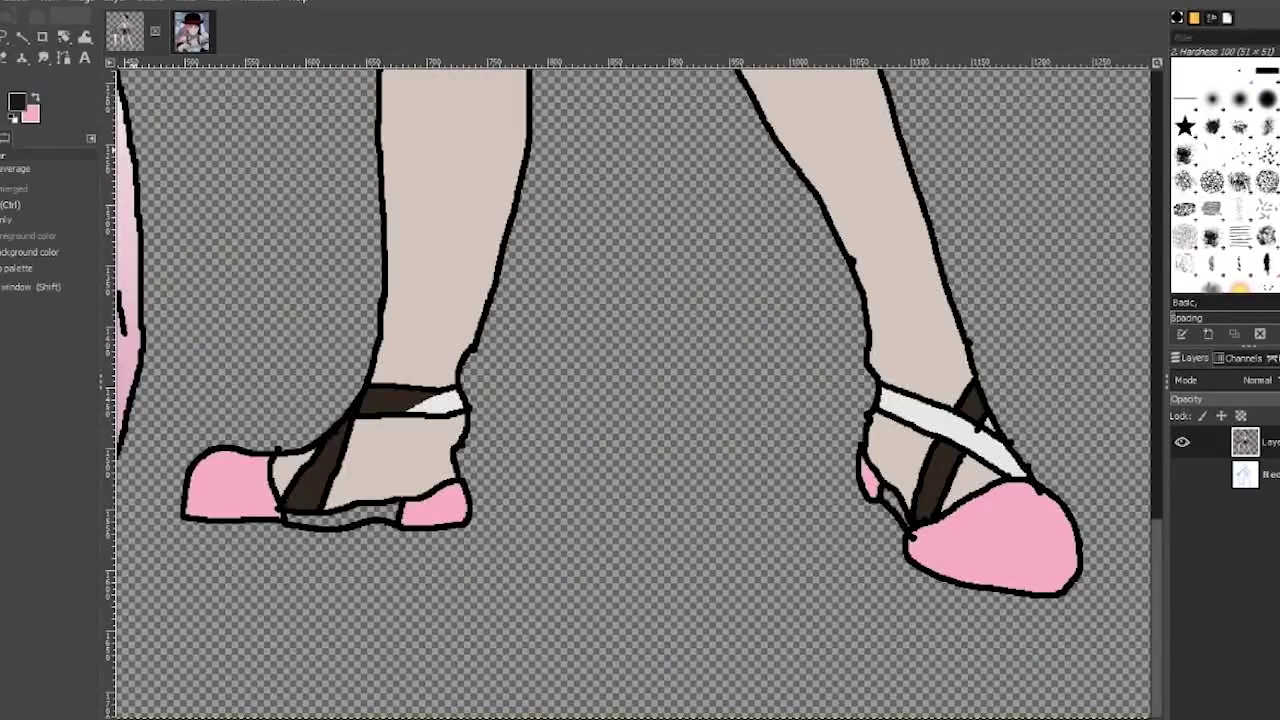
pyautogui.click(340, 515)
pyautogui.click(875, 485)
# Airbrush a soft white glow across the centre of the pink background.
pyautogui.click(17, 101)
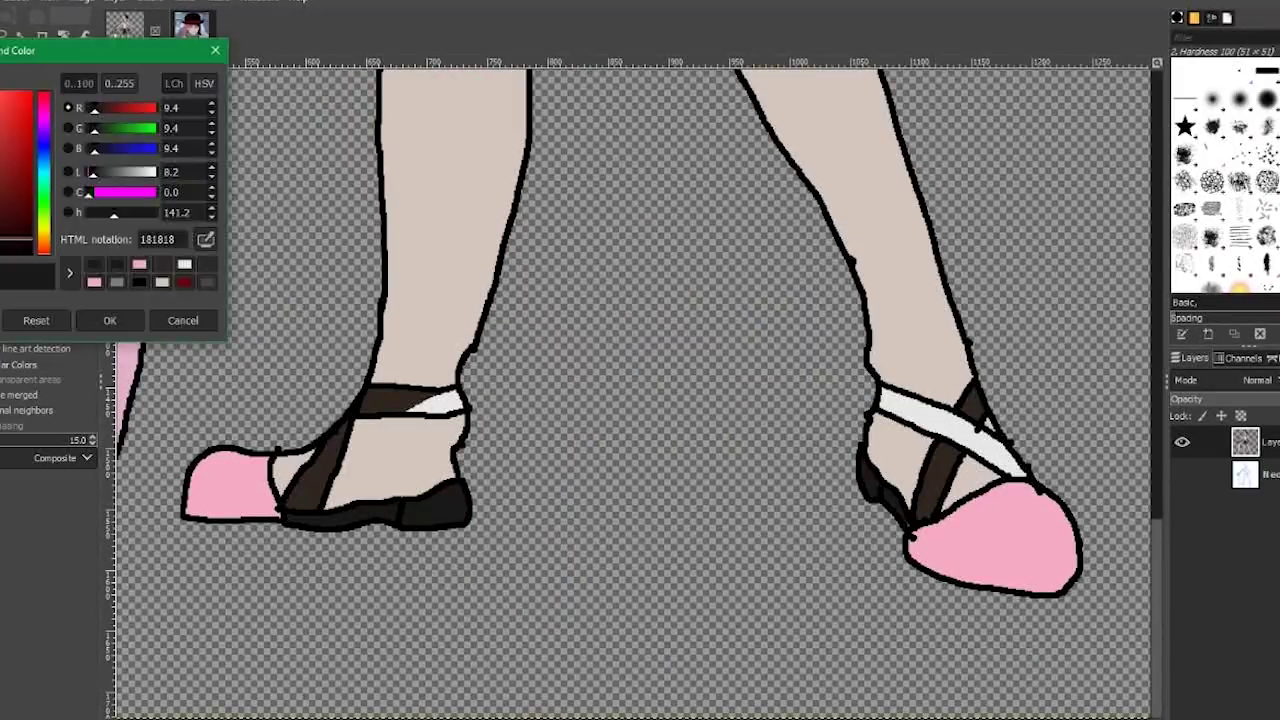
pyautogui.press('Return')
pyautogui.press('p')
pyautogui.scroll(10, 640, 390)
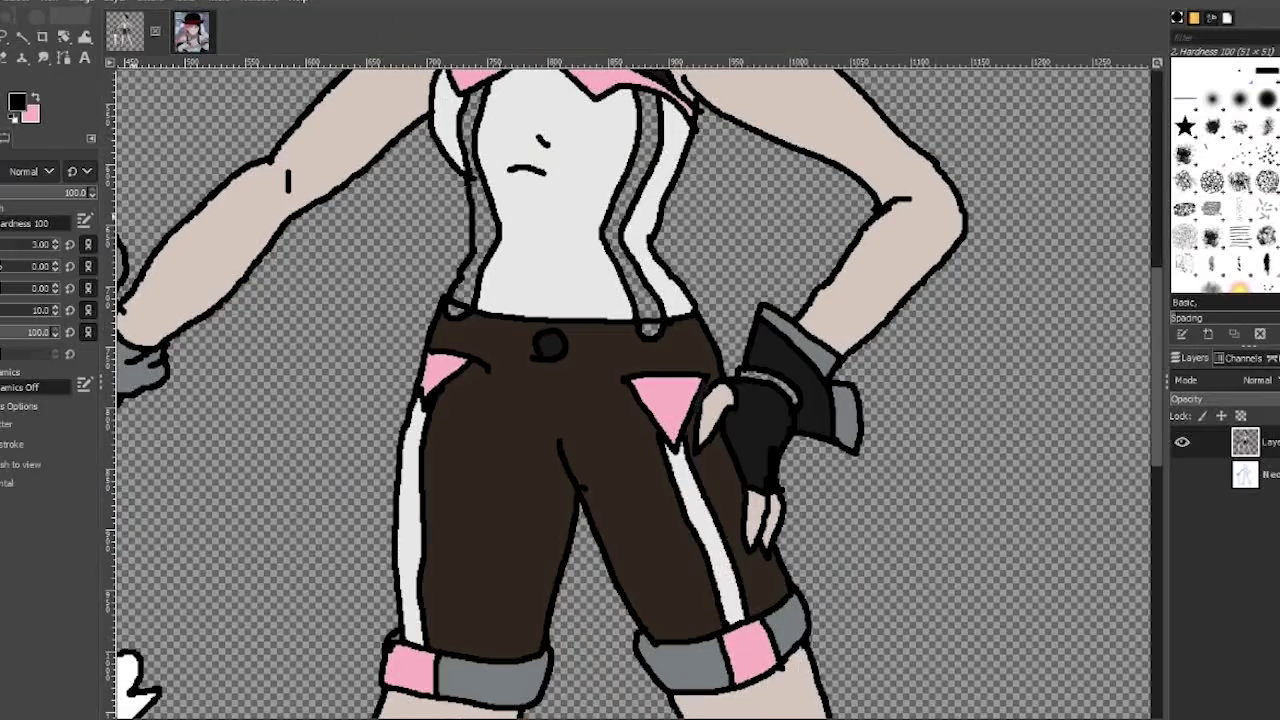
pyautogui.hotkey('shift', 'b')
pyautogui.scroll(2, 640, 390)
pyautogui.scroll(-10, 640, 390)
pyautogui.press('z')
pyautogui.press('-')
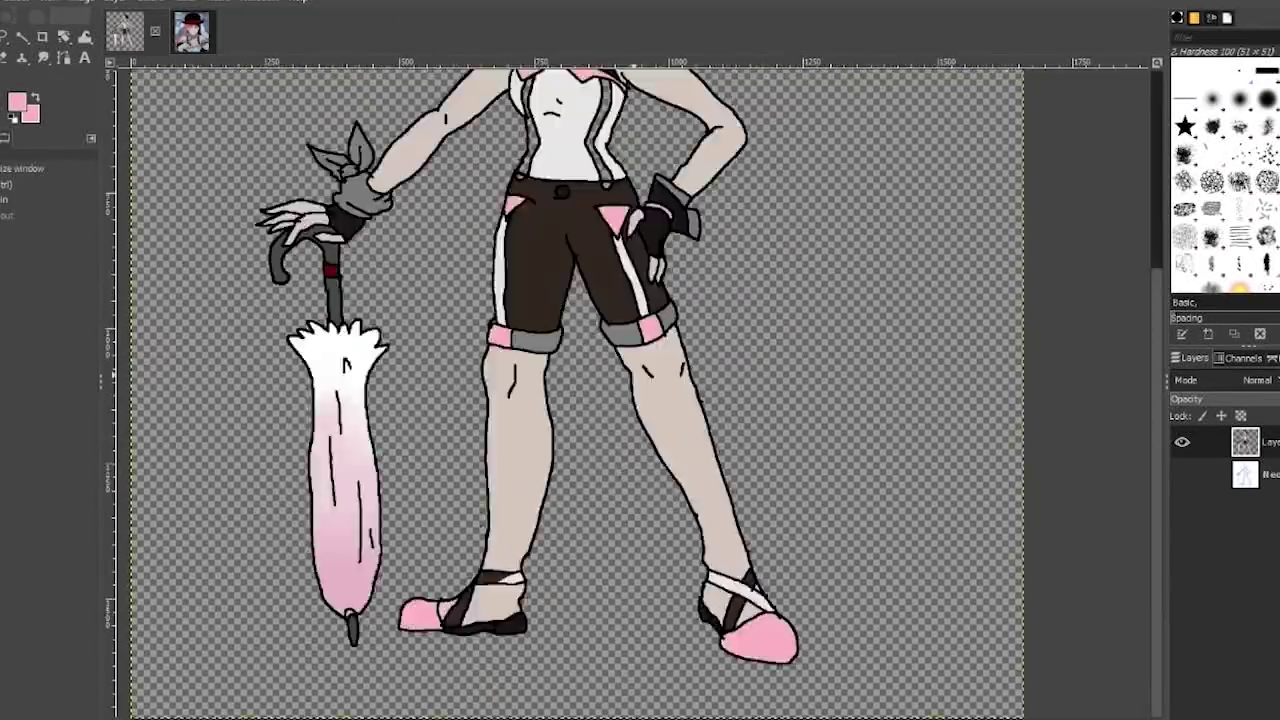
pyautogui.scroll(10, 640, 390)
pyautogui.press('+')
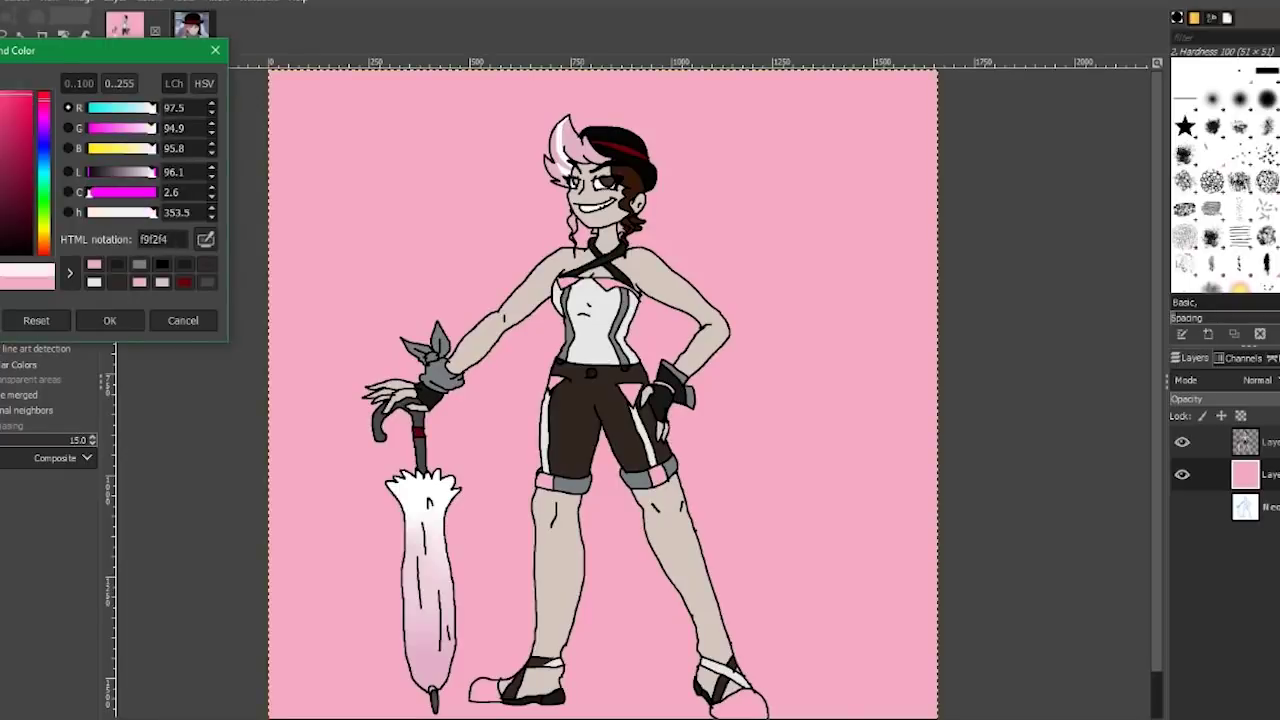
pyautogui.moveTo(490, 200)
pyautogui.mouseDown()
pyautogui.moveTo(614, 471)
pyautogui.moveTo(500, 700)
pyautogui.moveTo(443, 286)
pyautogui.moveTo(480, 250)
pyautogui.mouseUp()
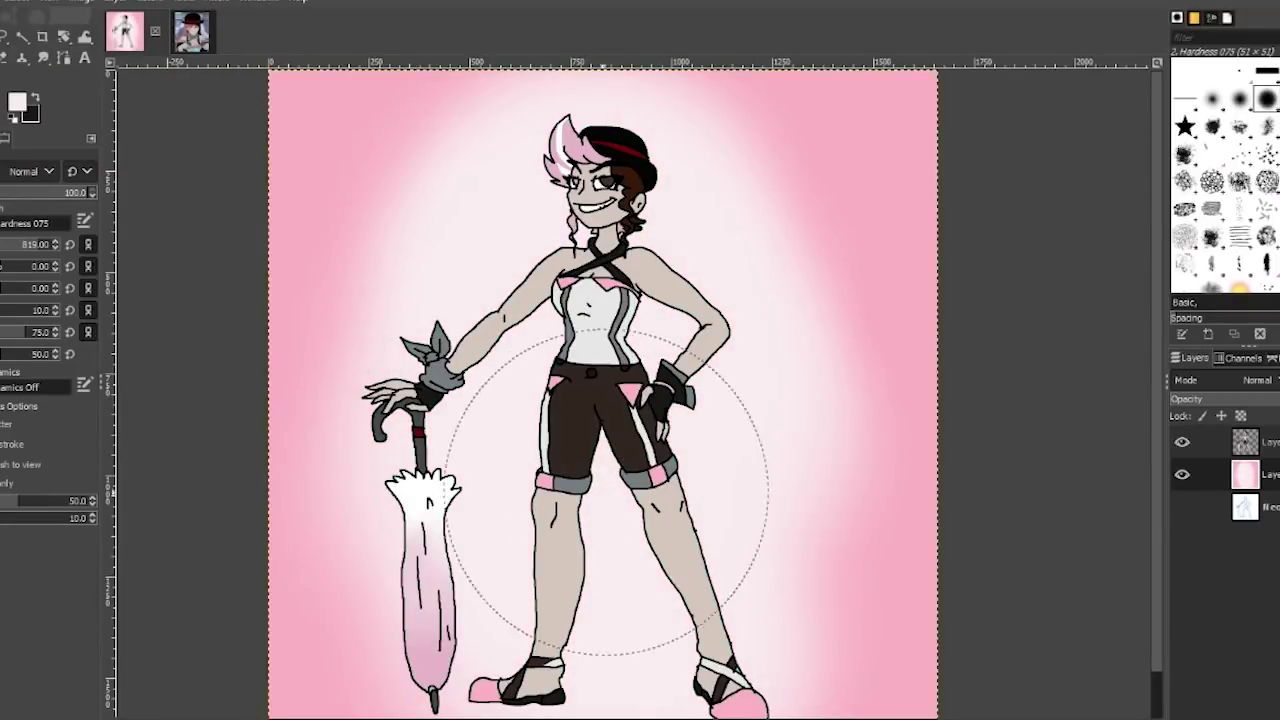
pyautogui.moveTo(606, 492)
pyautogui.mouseDown()
pyautogui.moveTo(457, 284)
pyautogui.moveTo(543, 143)
pyautogui.moveTo(791, 491)
pyautogui.moveTo(906, 326)
pyautogui.mouseUp()
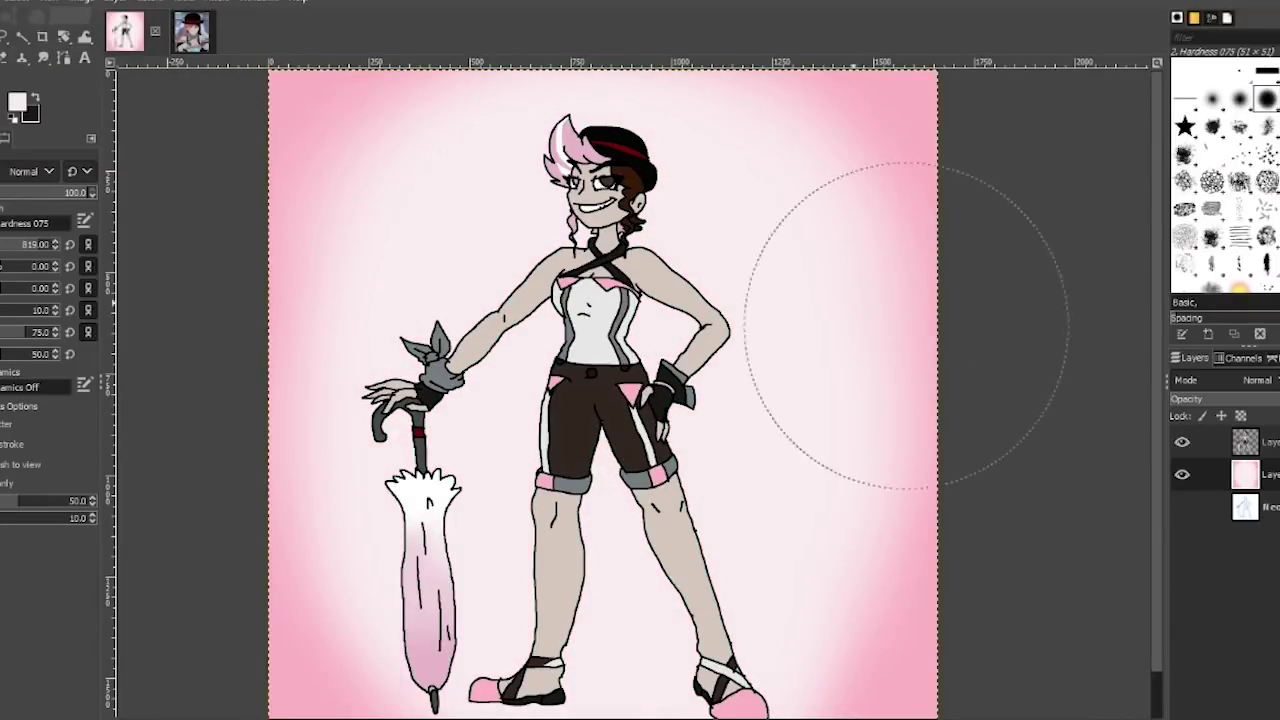
# Add a new layer for eye details and pick a pale pink background colour.
pyautogui.click(120, 2)
pyautogui.click(160, 14)
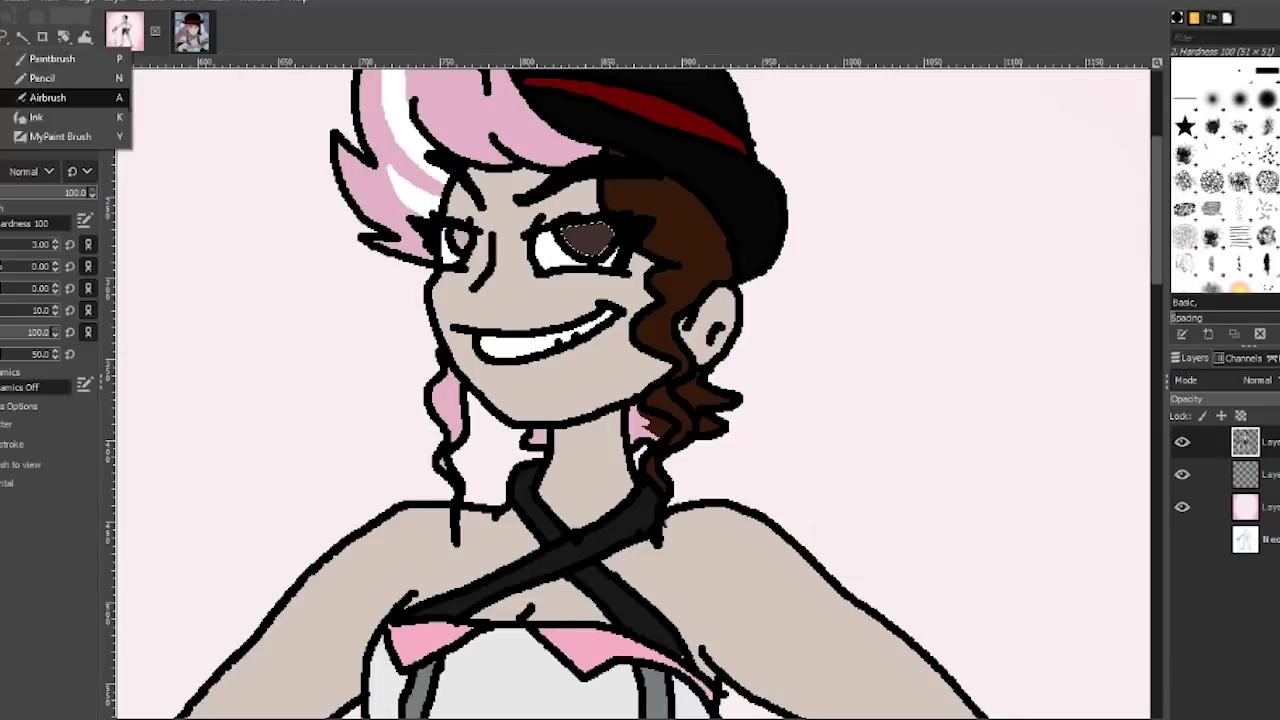
pyautogui.click(29, 113)
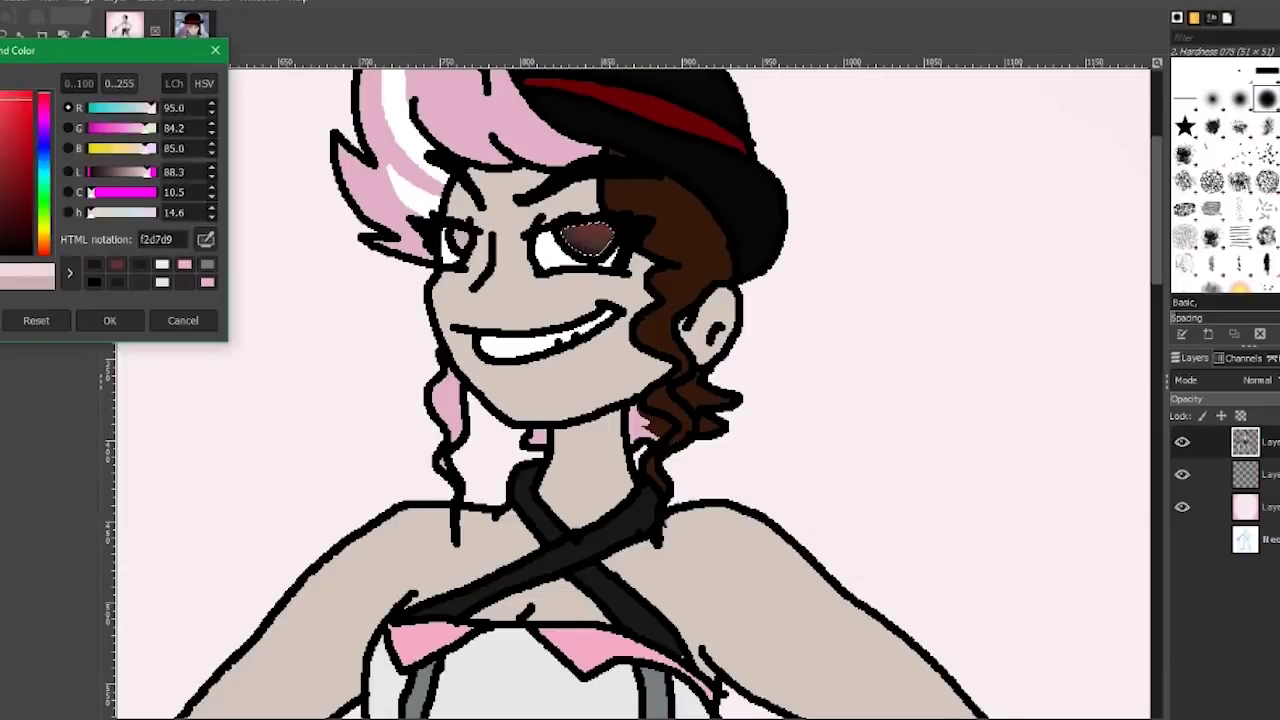
pyautogui.press('Return')
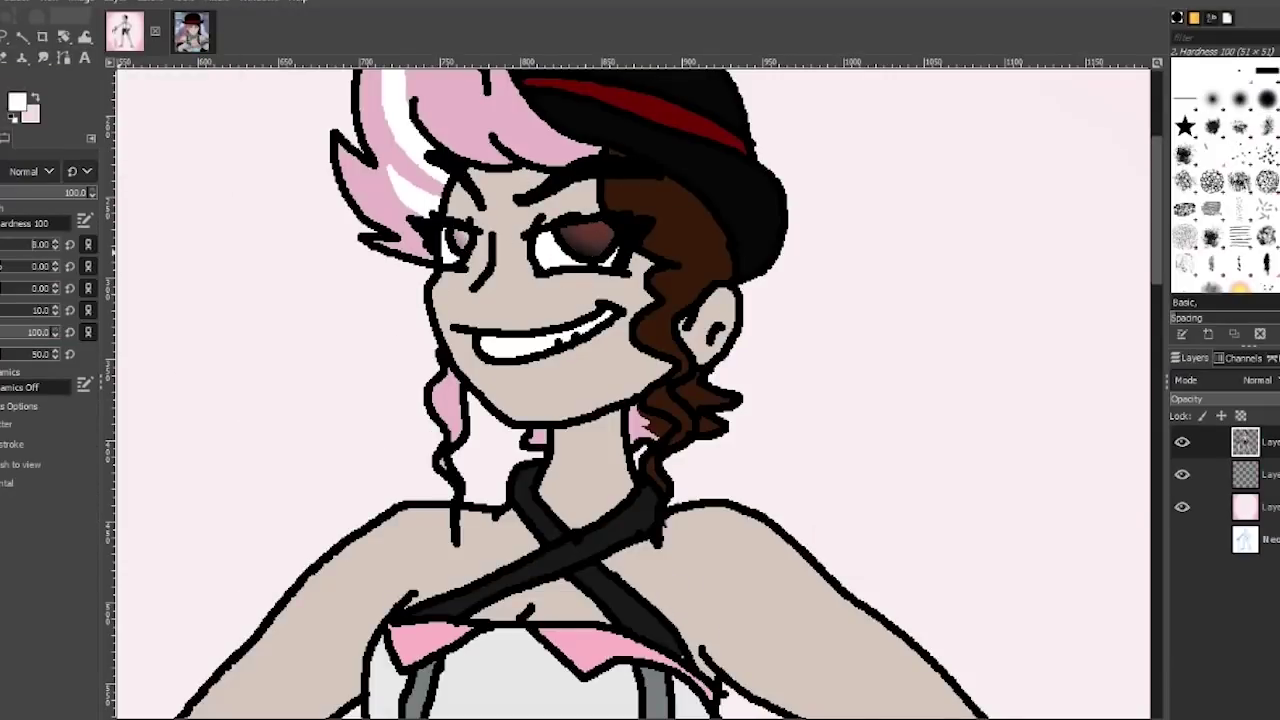
# Airbrush pink-red blush onto the right elbow and the knees.
pyautogui.click(17, 101)
pyautogui.press('Return')
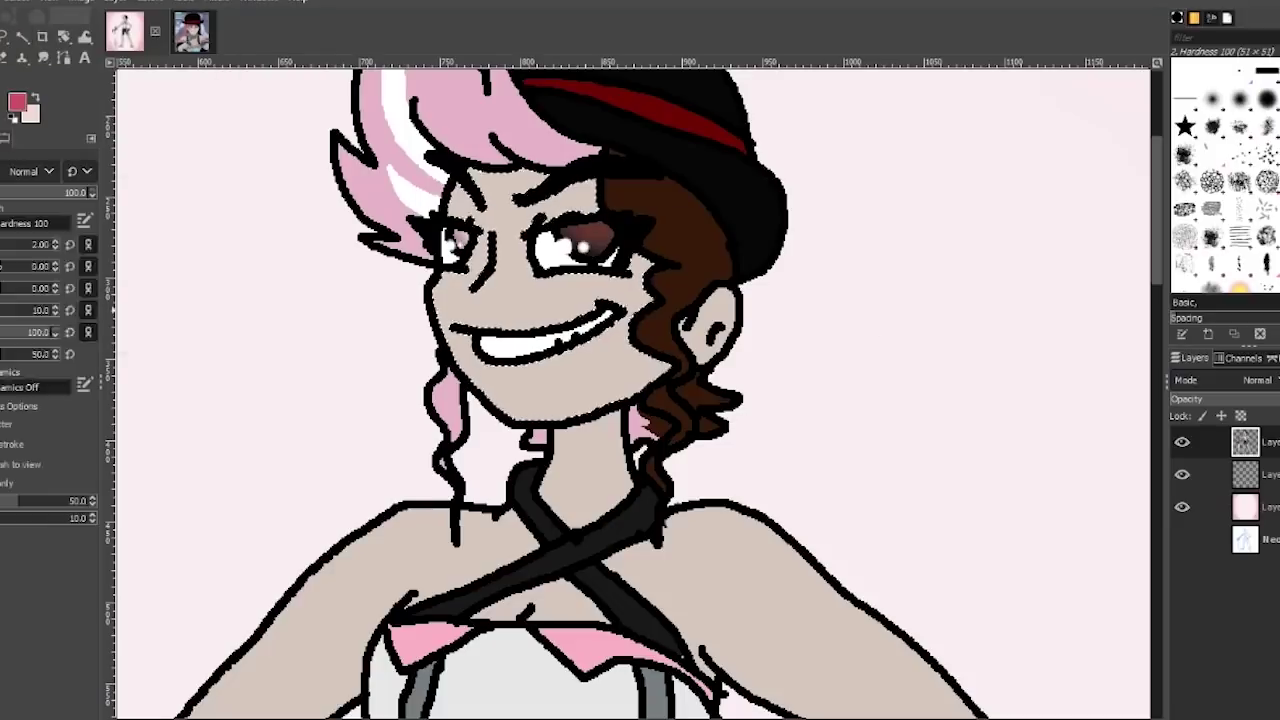
pyautogui.scroll(-5, 590, 285)
pyautogui.scroll(-1, 971, 443)
pyautogui.click(986, 451)
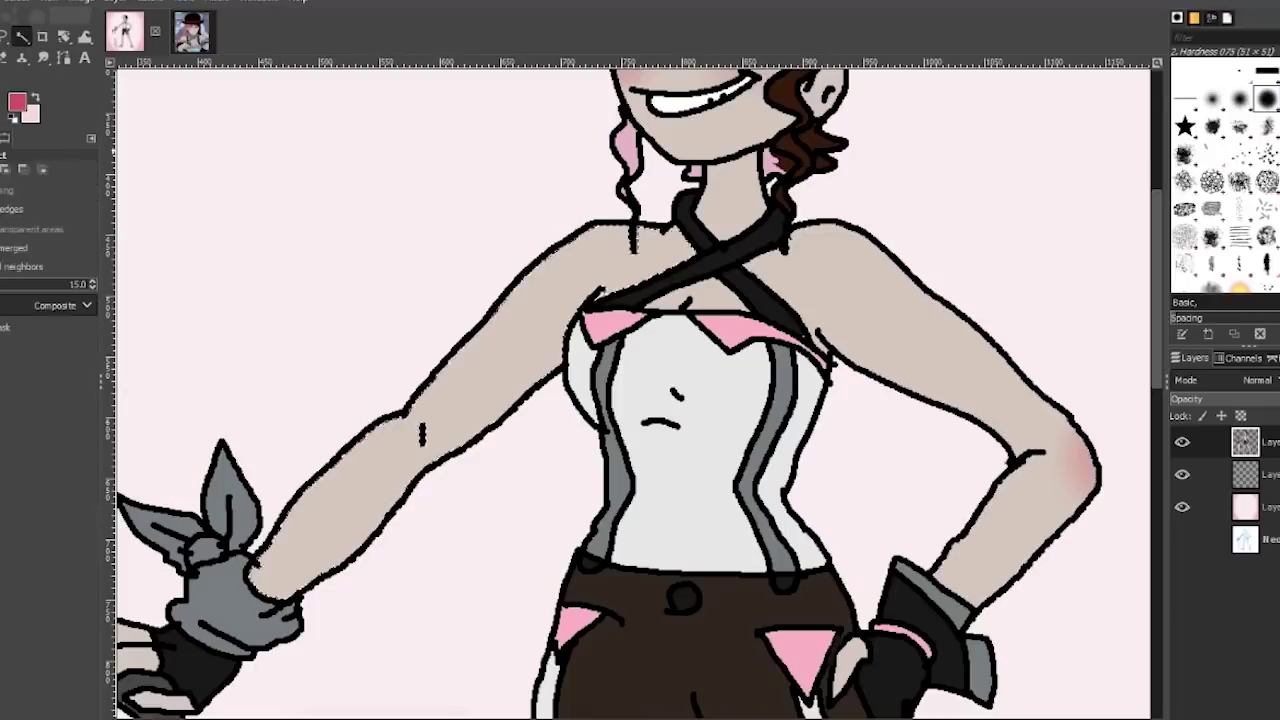
pyautogui.scroll(-5, 971, 443)
pyautogui.scroll(-2, 665, 617)
pyautogui.click(530, 515)
pyautogui.scroll(-3, 786, 486)
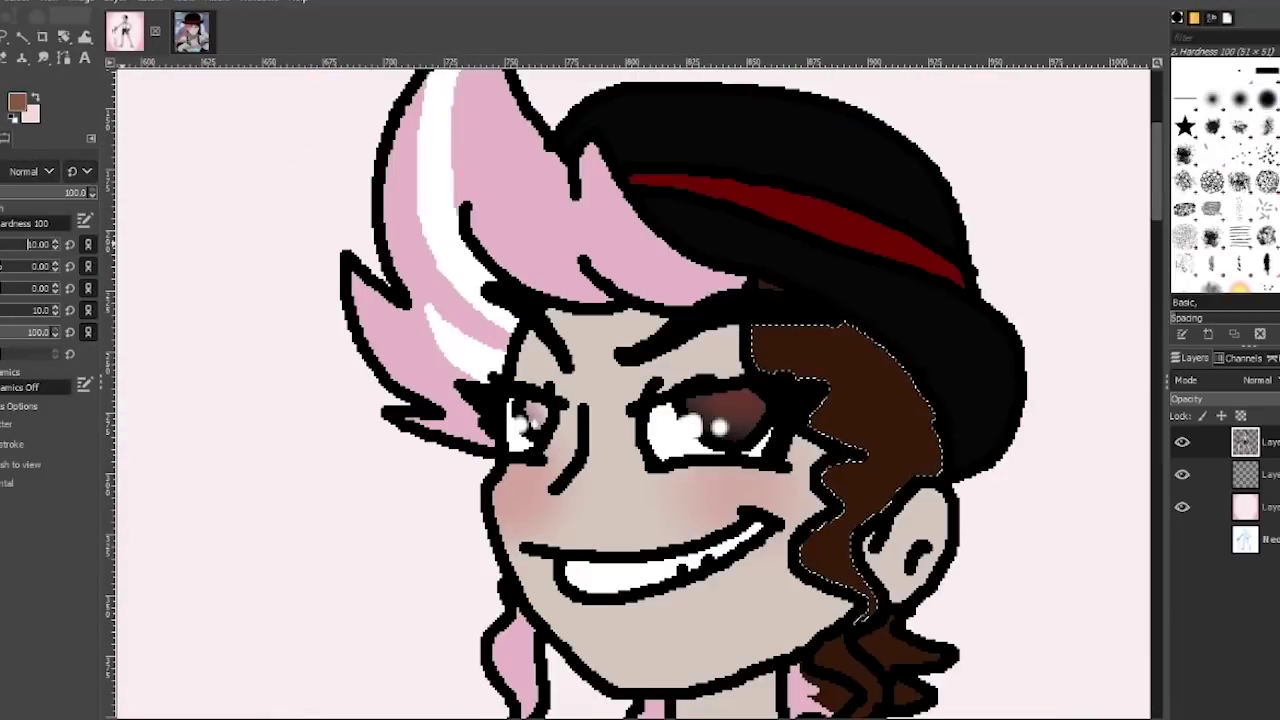
# Set a light pink colour and brush shading over the neck, chest and shorts.
pyautogui.click(17, 101)
pyautogui.press('Return')
pyautogui.click(389, 342)
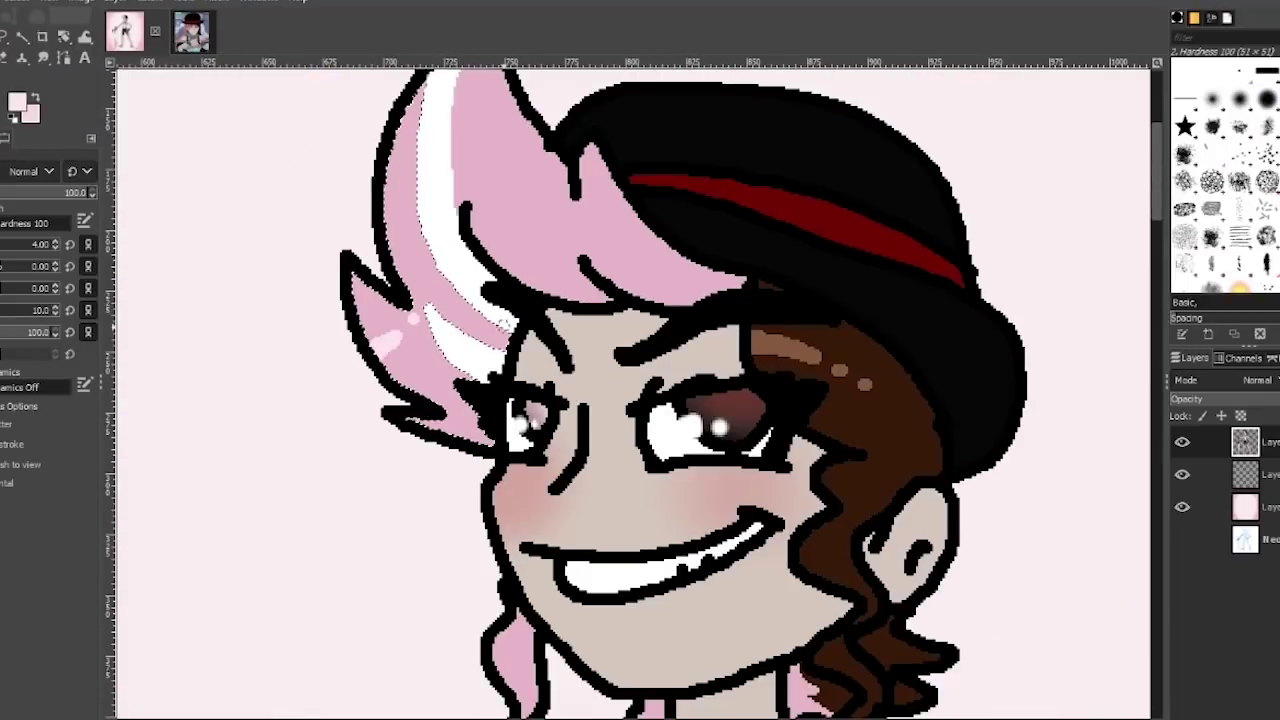
pyautogui.scroll(-5, 516, 260)
pyautogui.scroll(5, 636, 300)
pyautogui.scroll(3, 636, 300)
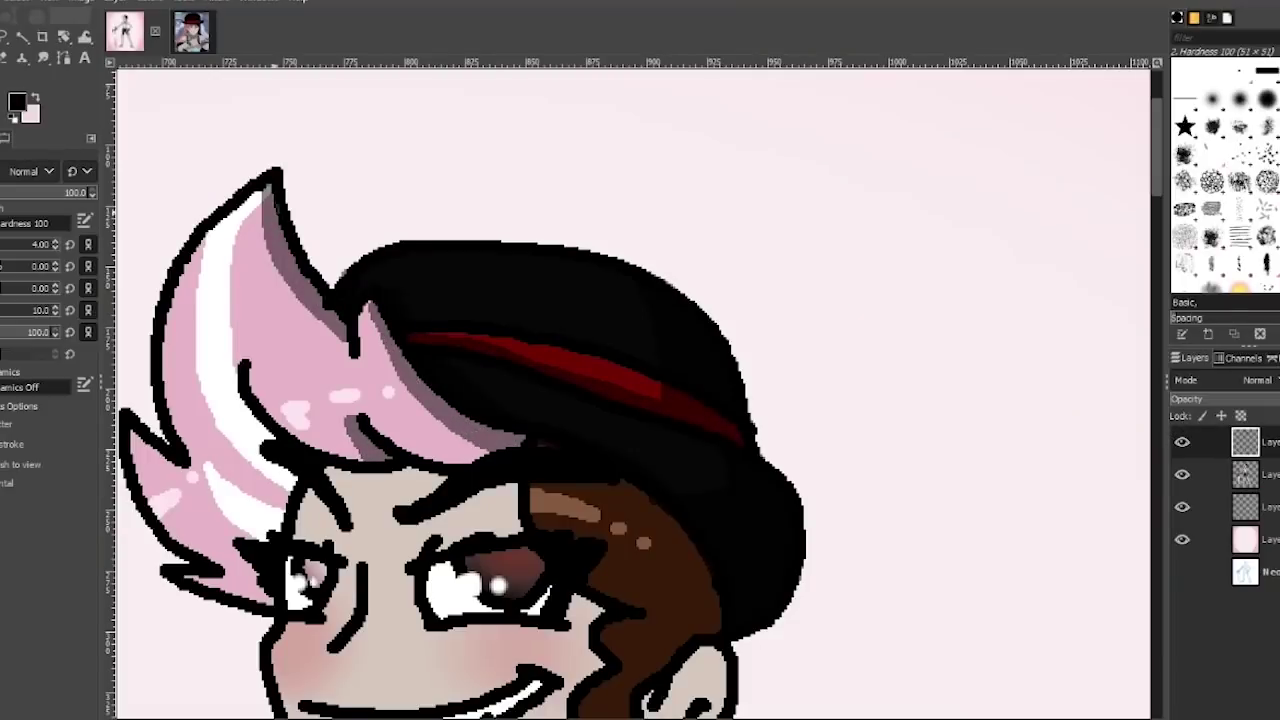
pyautogui.scroll(-4, 178, 462)
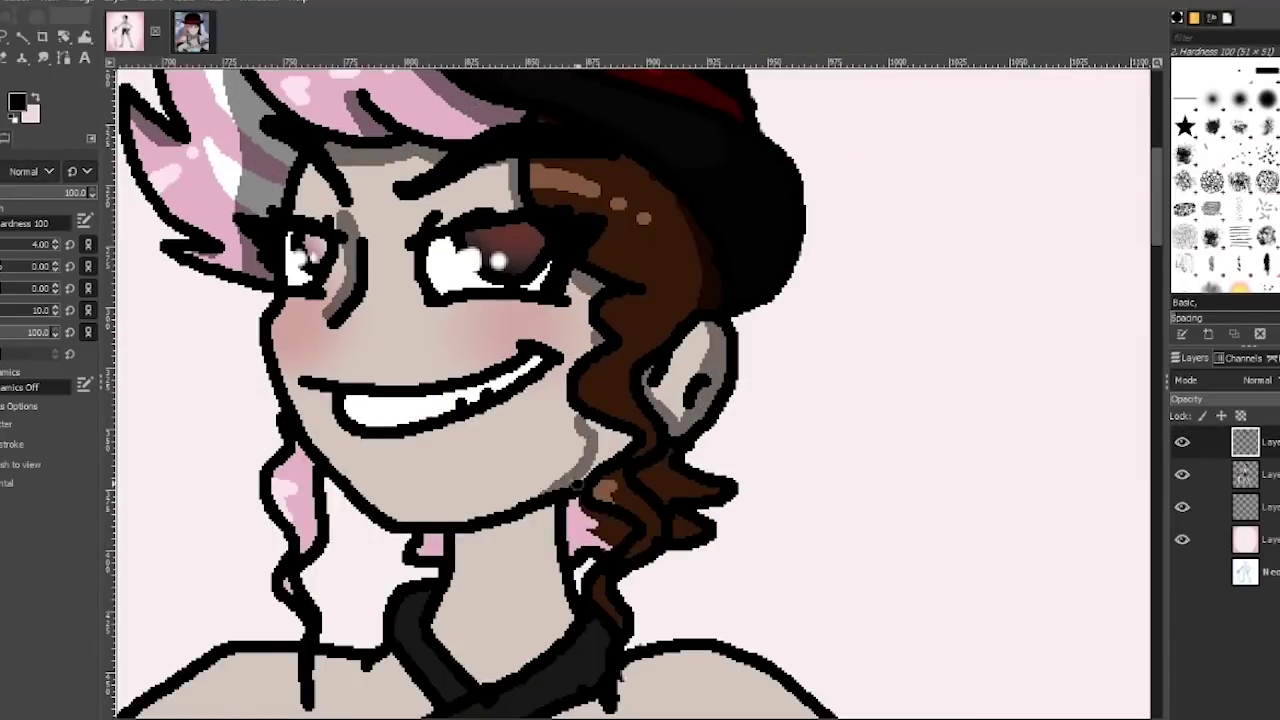
pyautogui.scroll(-3, 456, 381)
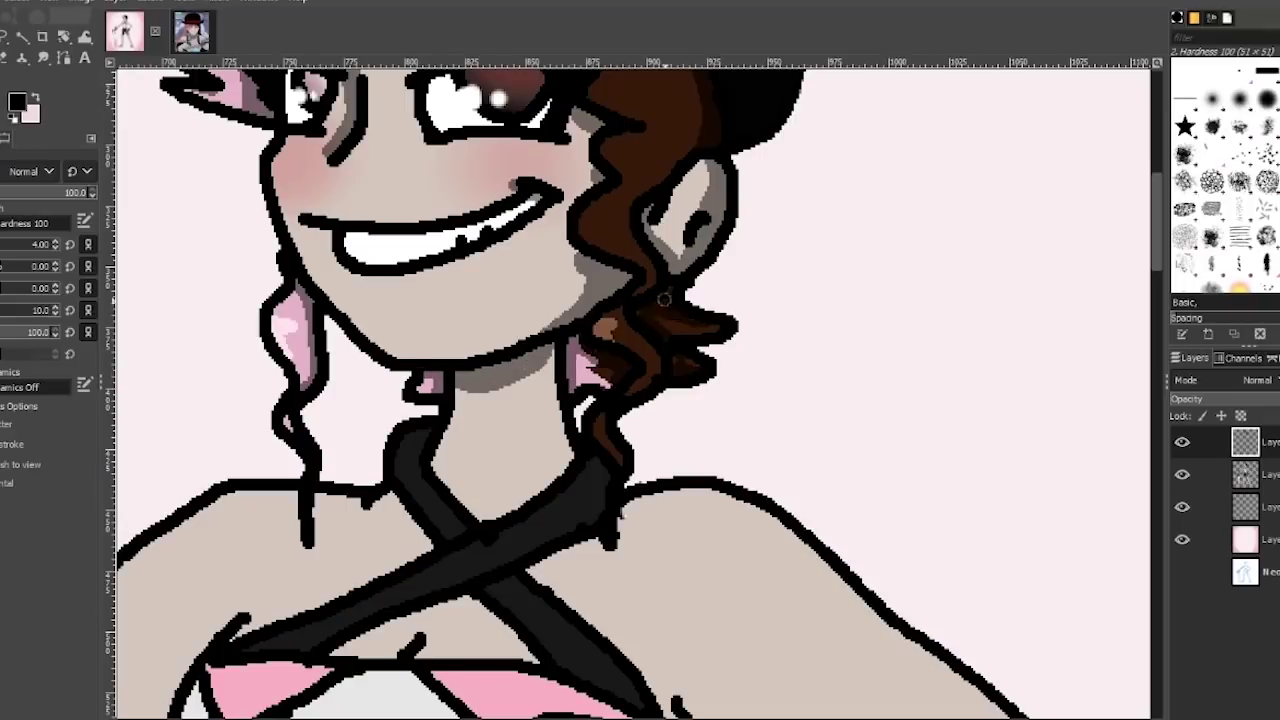
pyautogui.scroll(-3, 616, 460)
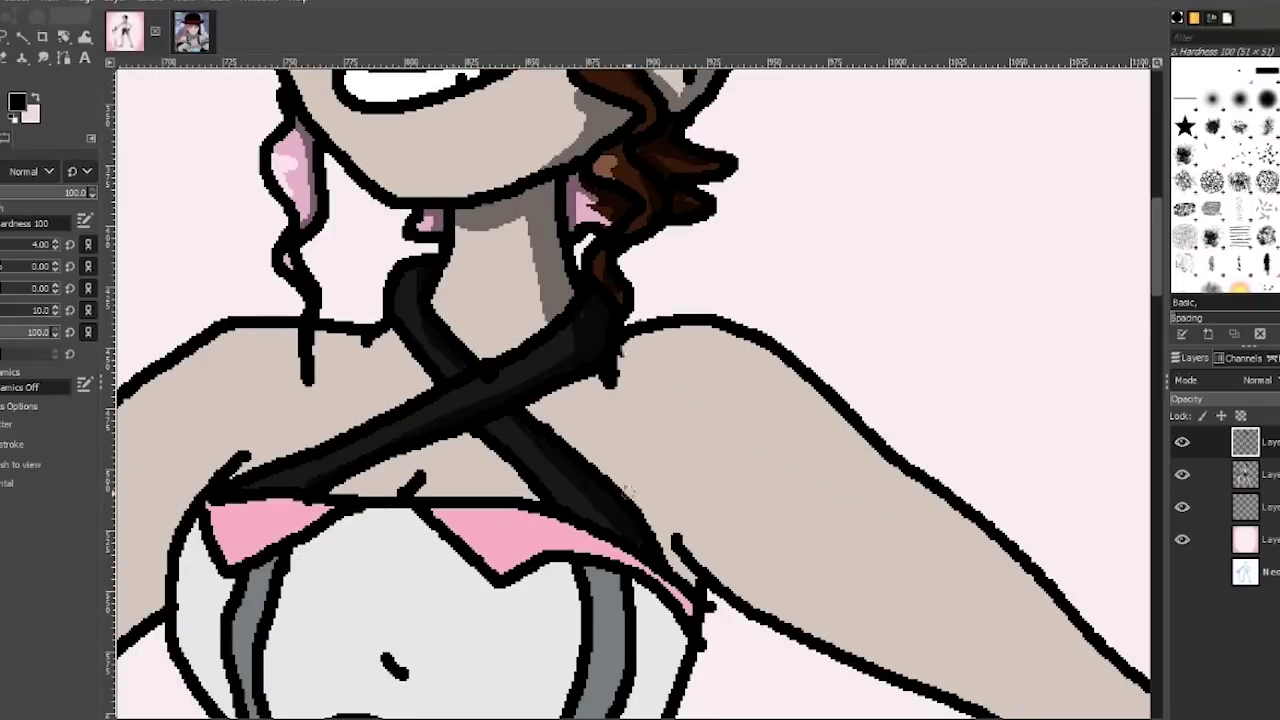
pyautogui.scroll(-3, 627, 488)
pyautogui.scroll(-3, 628, 392)
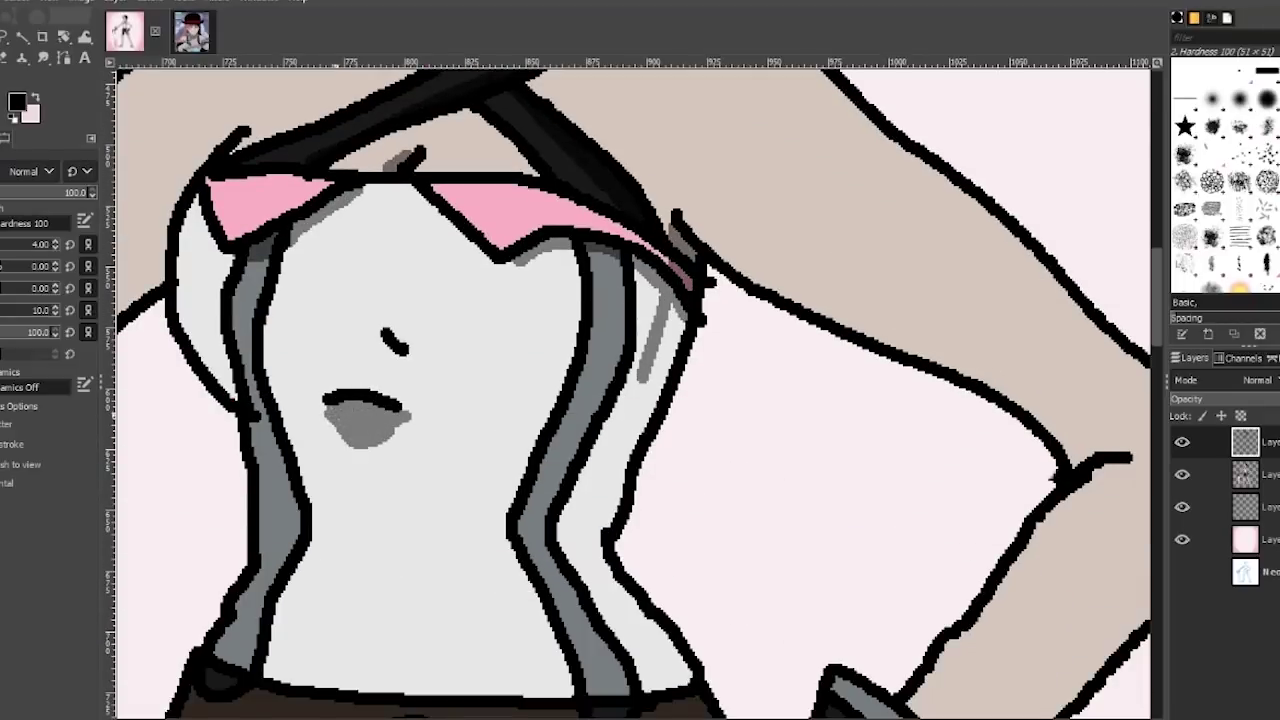
pyautogui.scroll(-6, 634, 392)
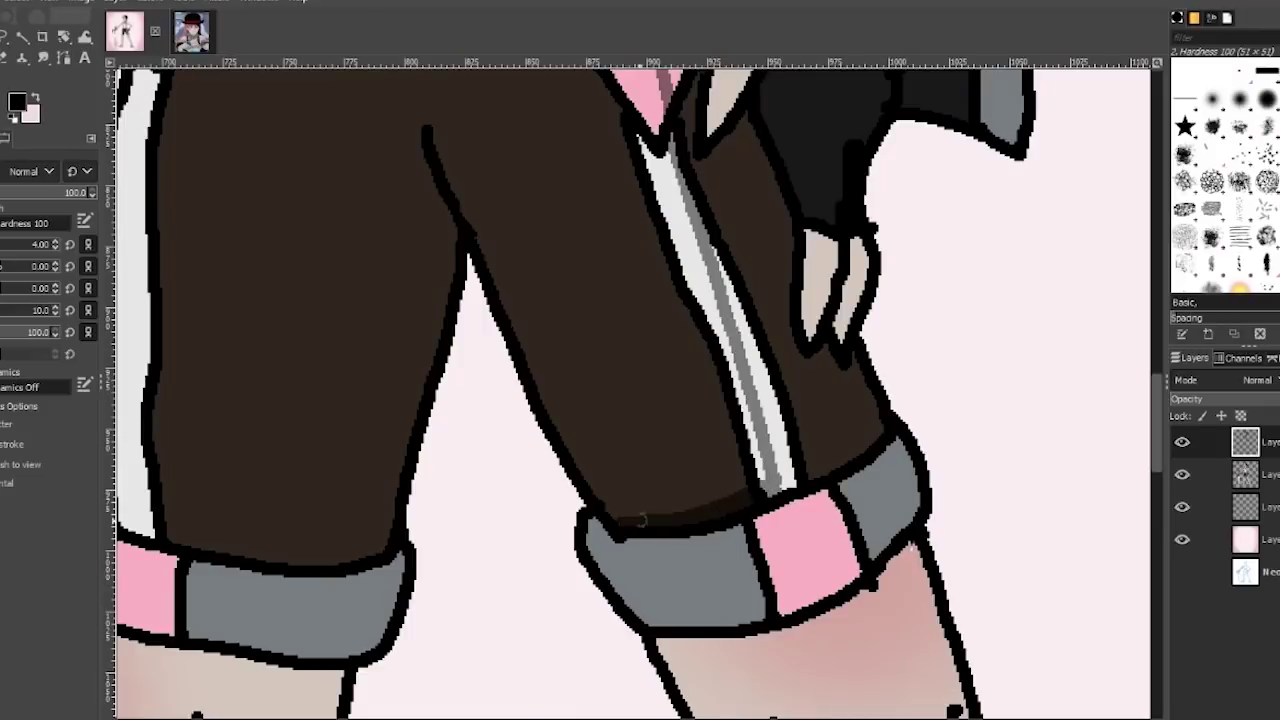
pyautogui.scroll(5, 857, 349)
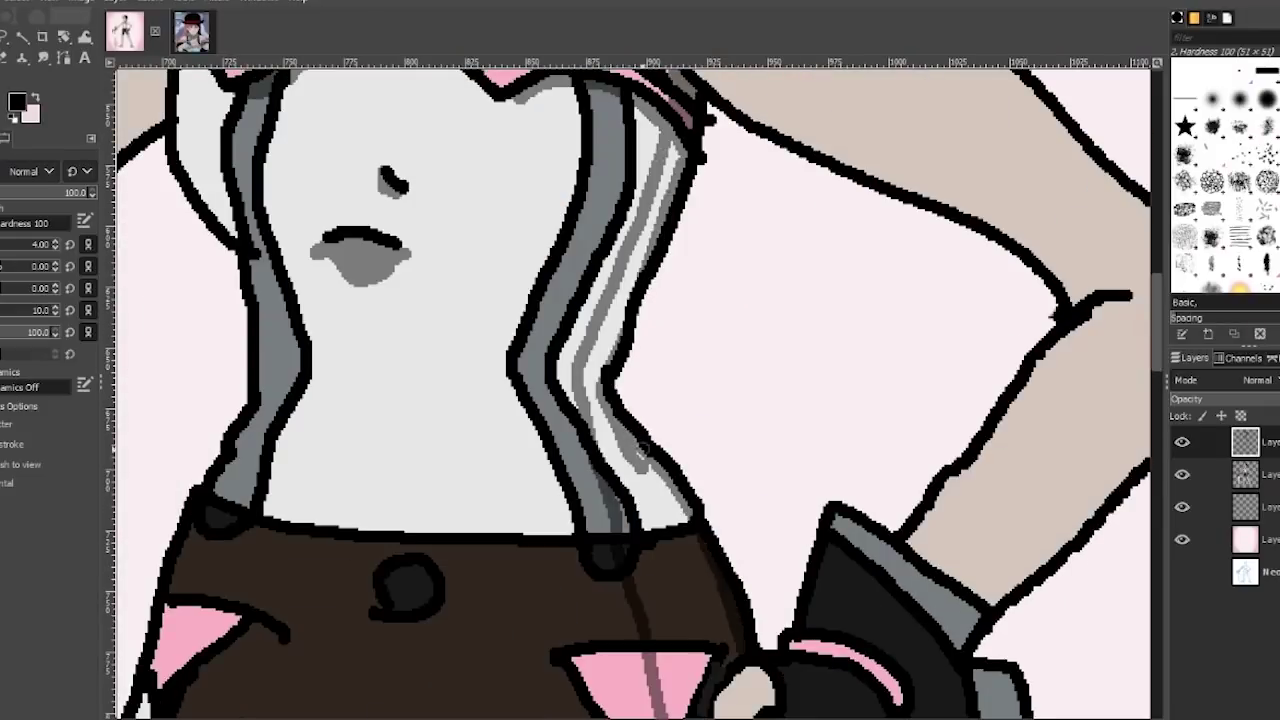
pyautogui.scroll(-6, 643, 451)
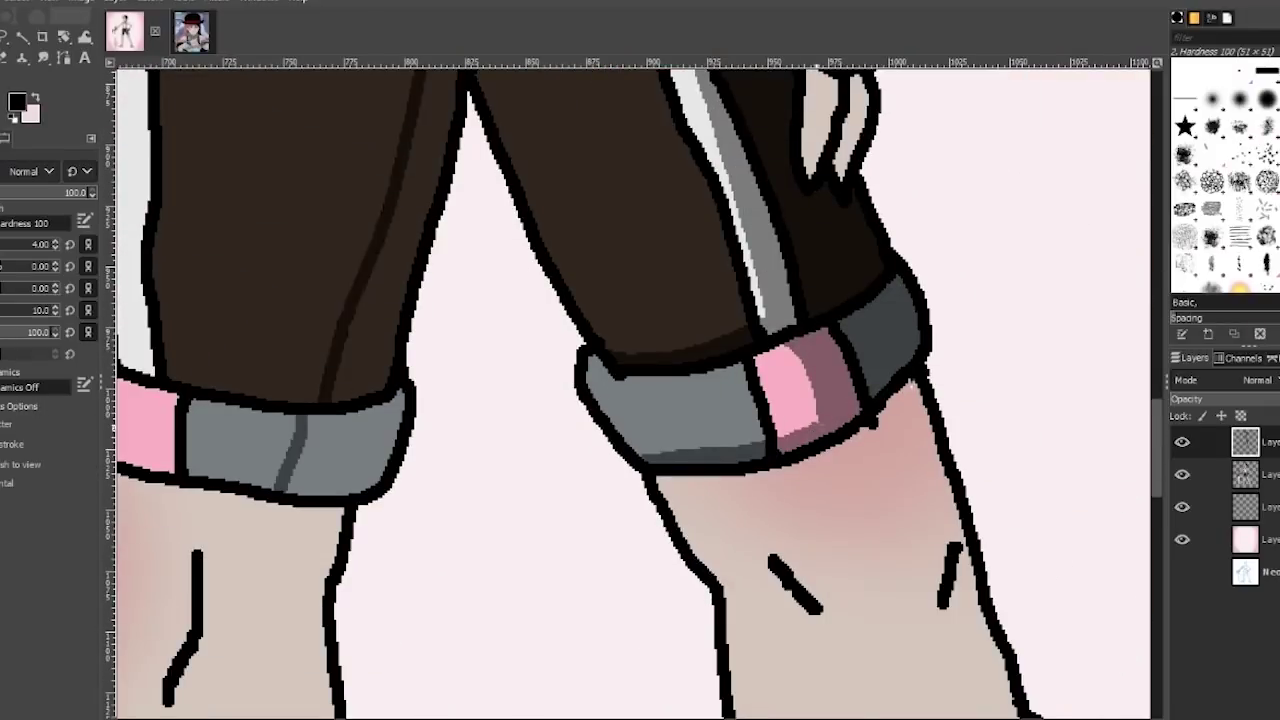
pyautogui.hscroll(-2, 634, 390)
pyautogui.scroll(2, 634, 390)
pyautogui.scroll(-6, 634, 390)
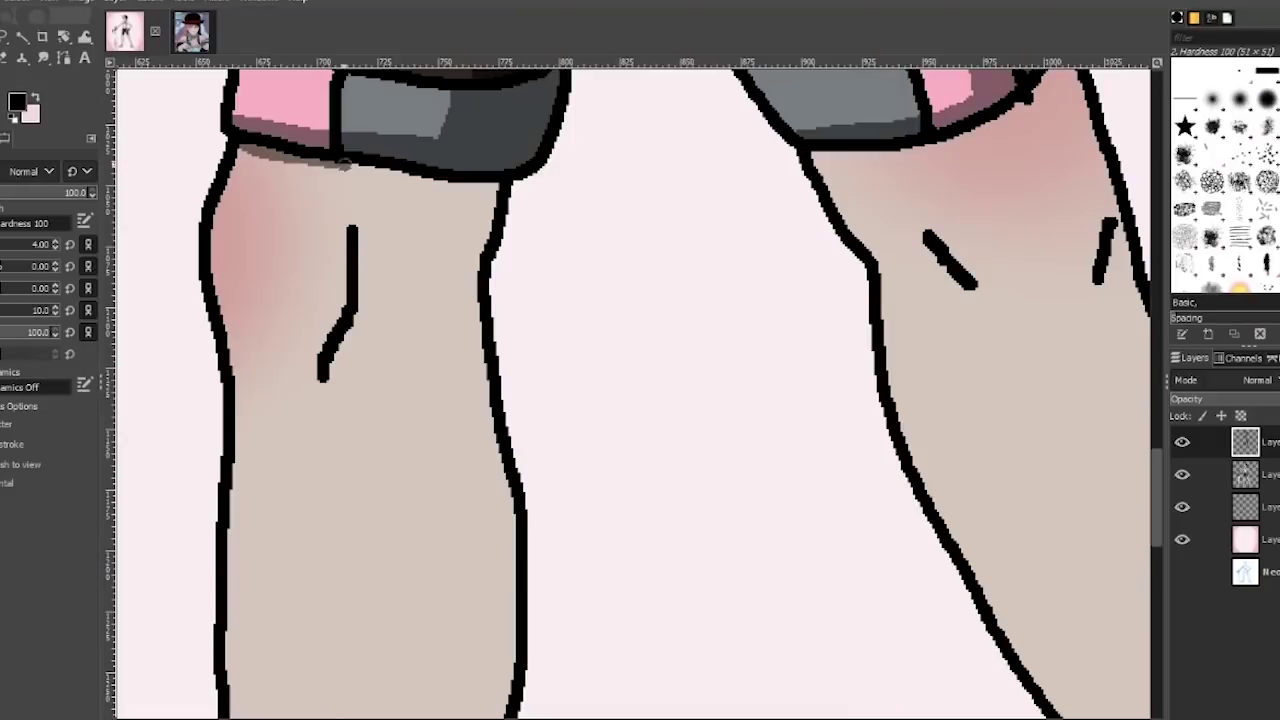
pyautogui.scroll(-6, 634, 390)
pyautogui.hscroll(-3, 634, 390)
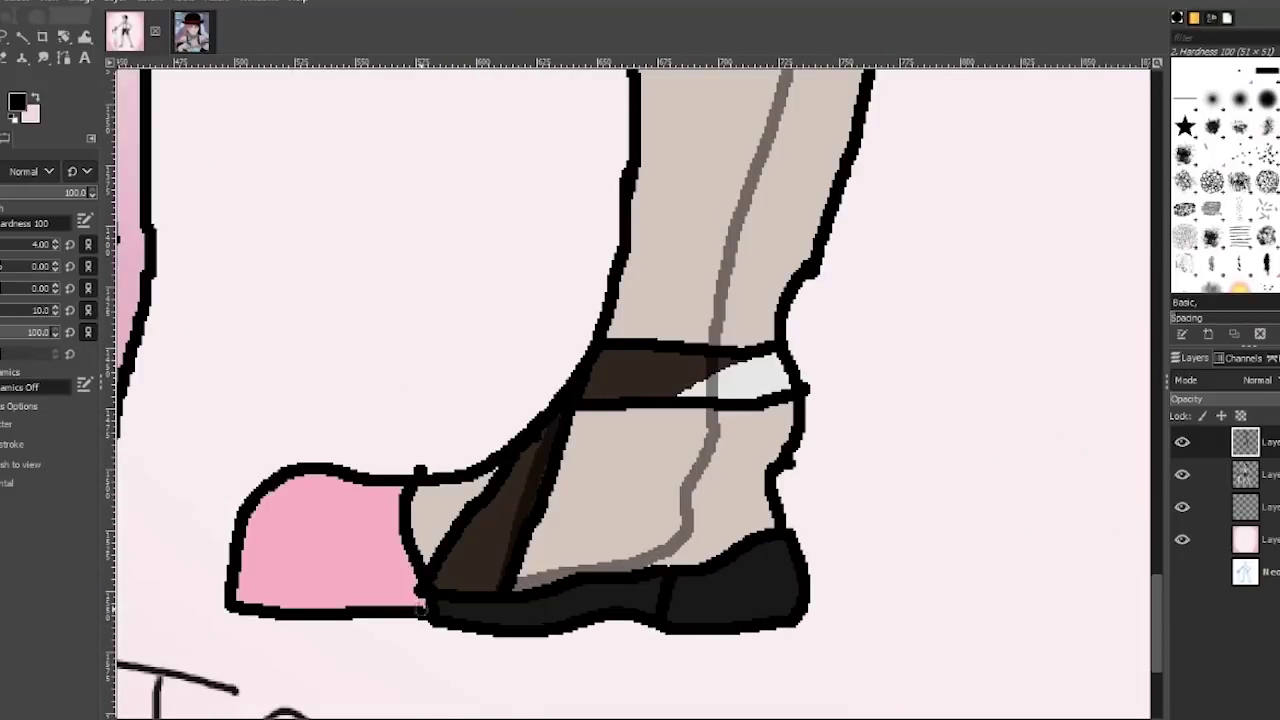
# Add darker shading strokes along the legs, shoes and upper arm.
pyautogui.hotkey('shift', 'b')
pyautogui.scroll(3, 685, 624)
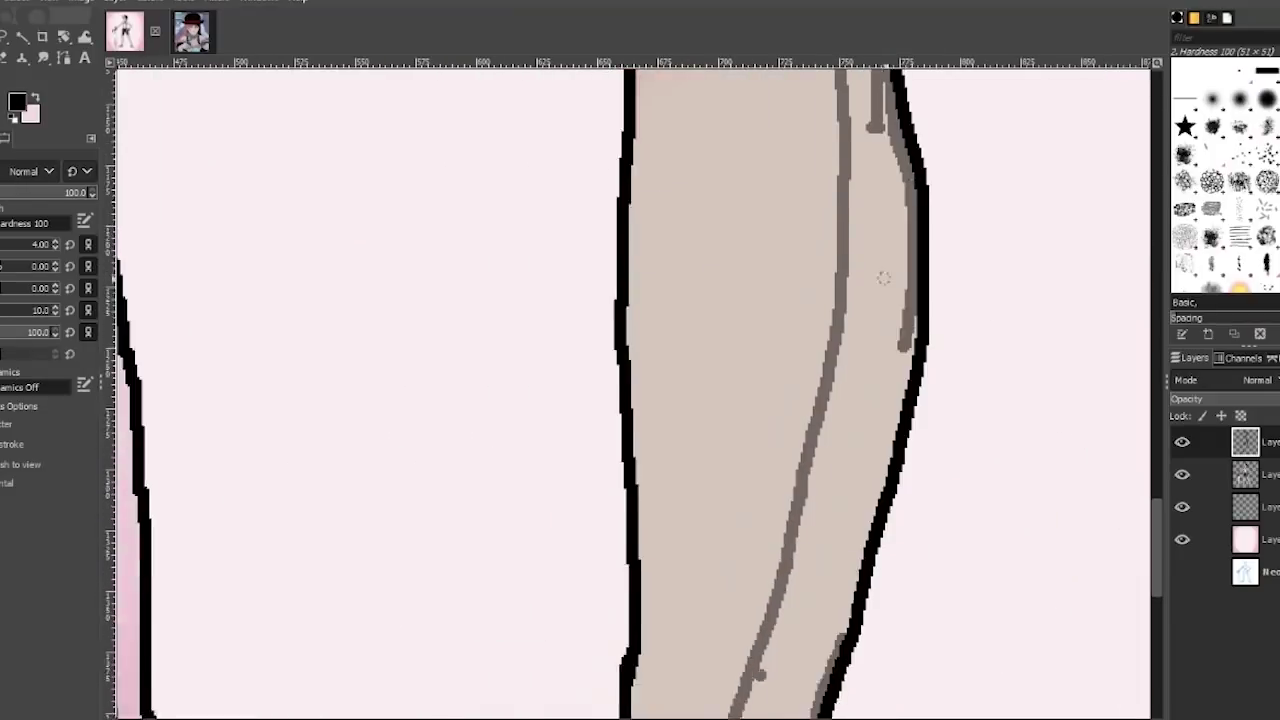
pyautogui.scroll(-2, 685, 624)
pyautogui.scroll(5, 685, 624)
pyautogui.hscroll(8, 634, 390)
pyautogui.press('p')
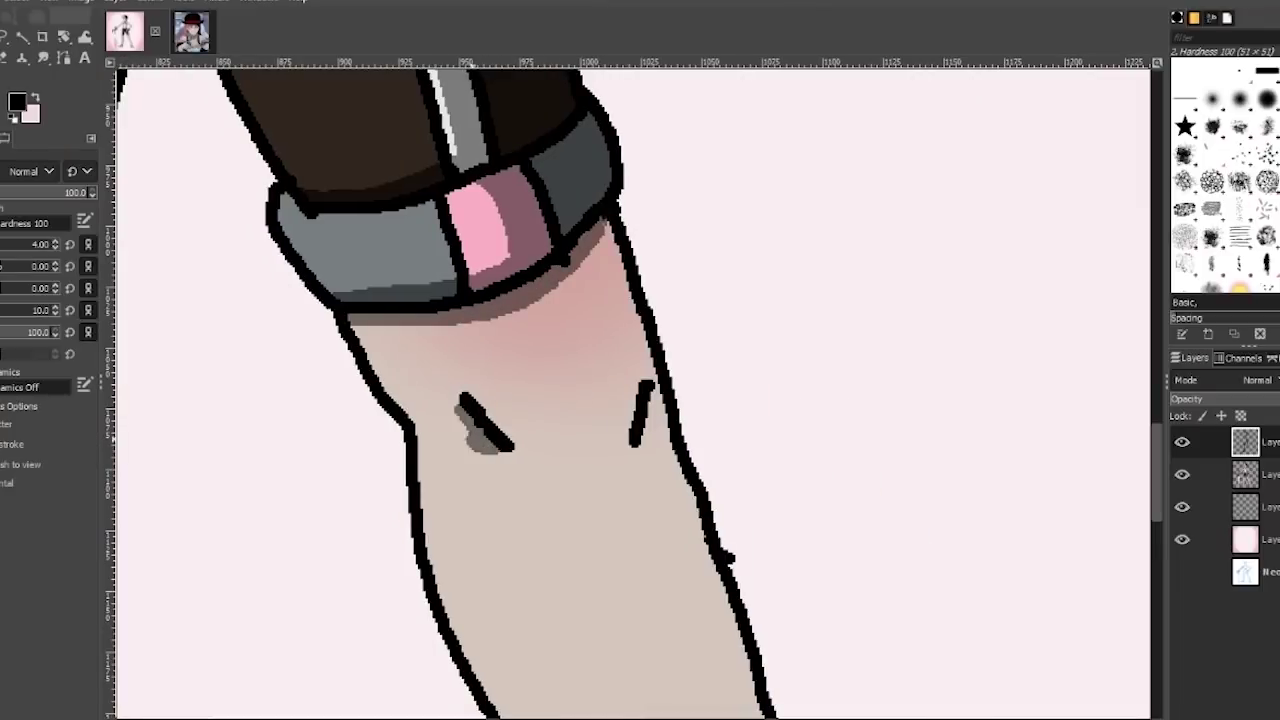
pyautogui.scroll(-10, 634, 246)
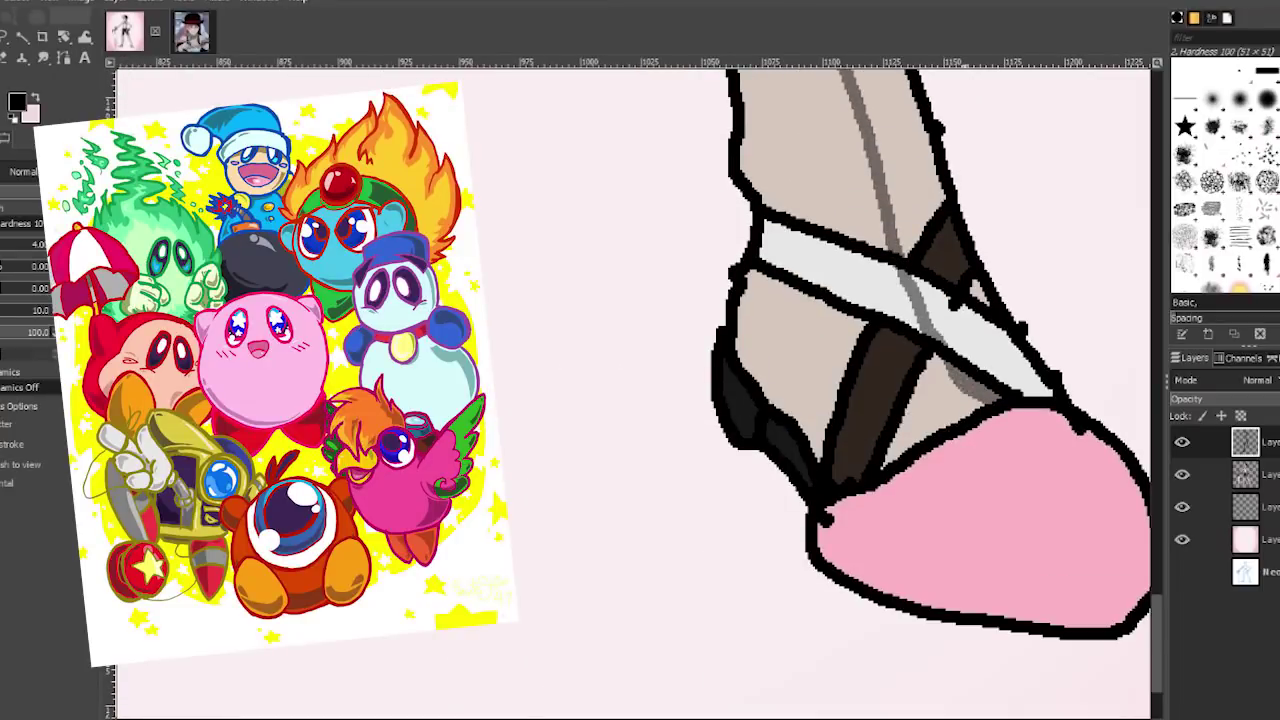
pyautogui.hscroll(5, 640, 390)
pyautogui.hotkey('shift', 'b')
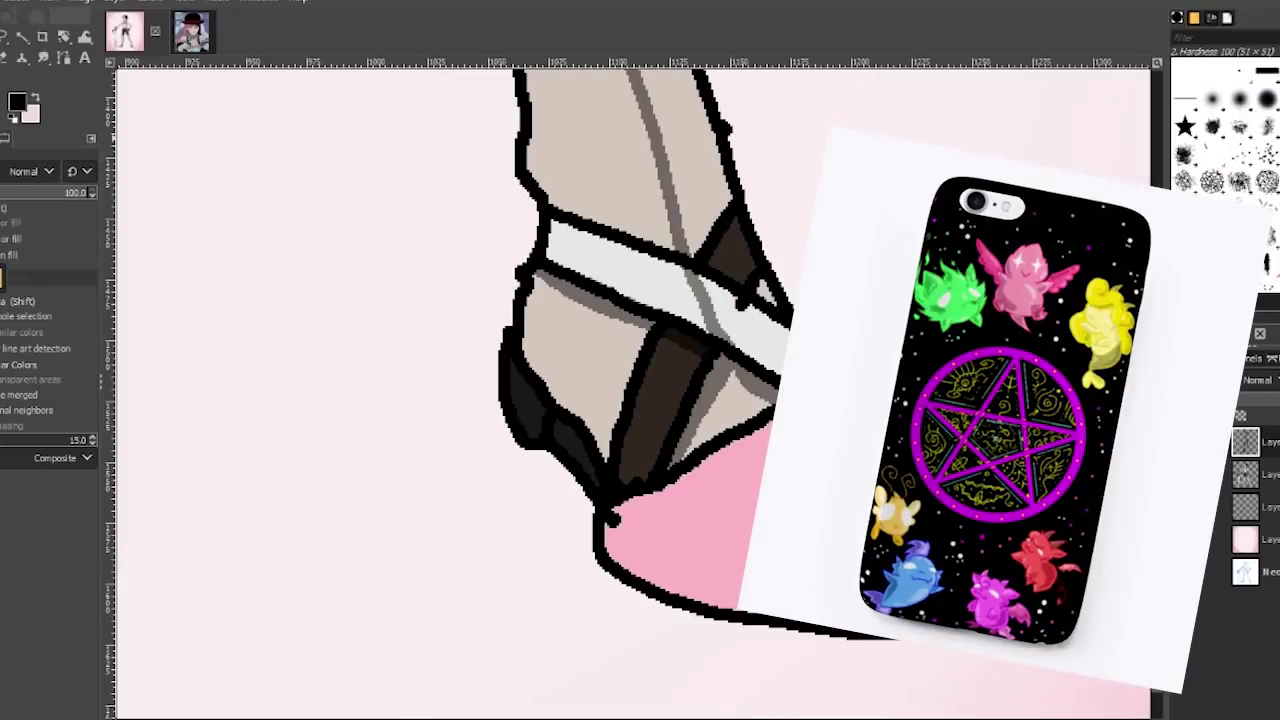
pyautogui.press('p')
pyautogui.scroll(10, 450, 390)
pyautogui.scroll(-10, 450, 390)
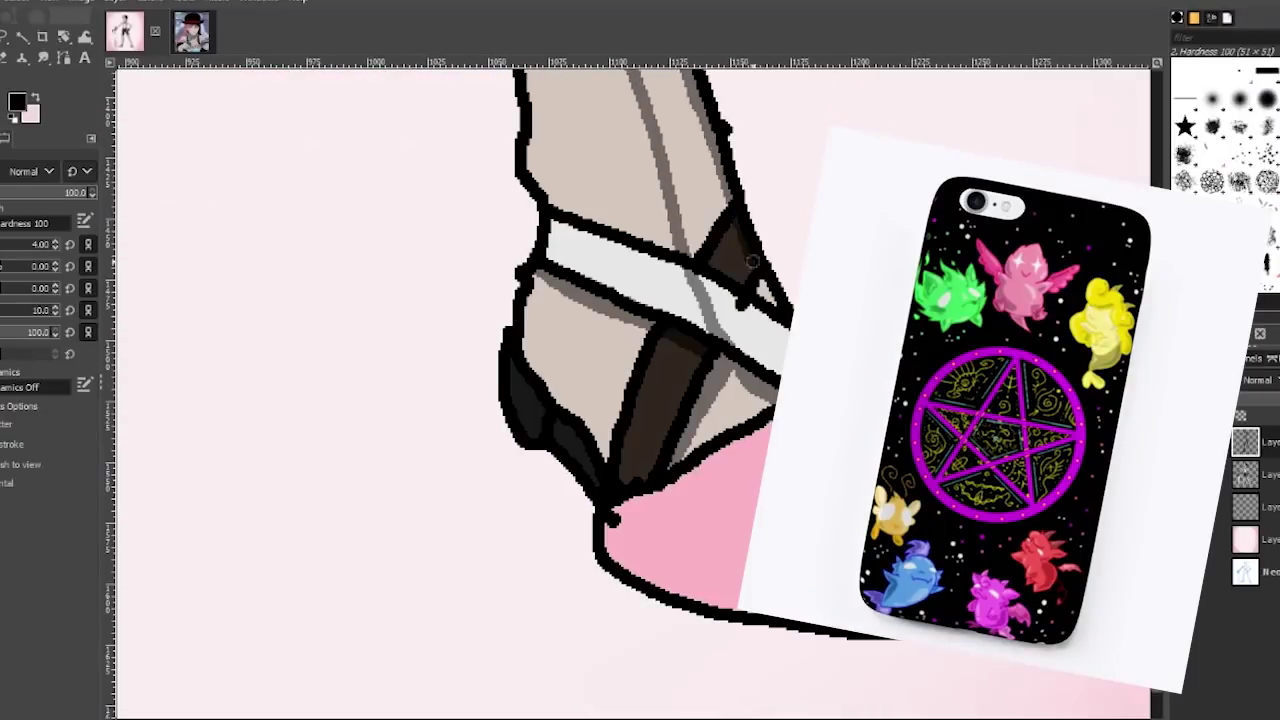
pyautogui.scroll(15, 600, 390)
pyautogui.hscroll(-5, 600, 390)
pyautogui.scroll(-2, 600, 390)
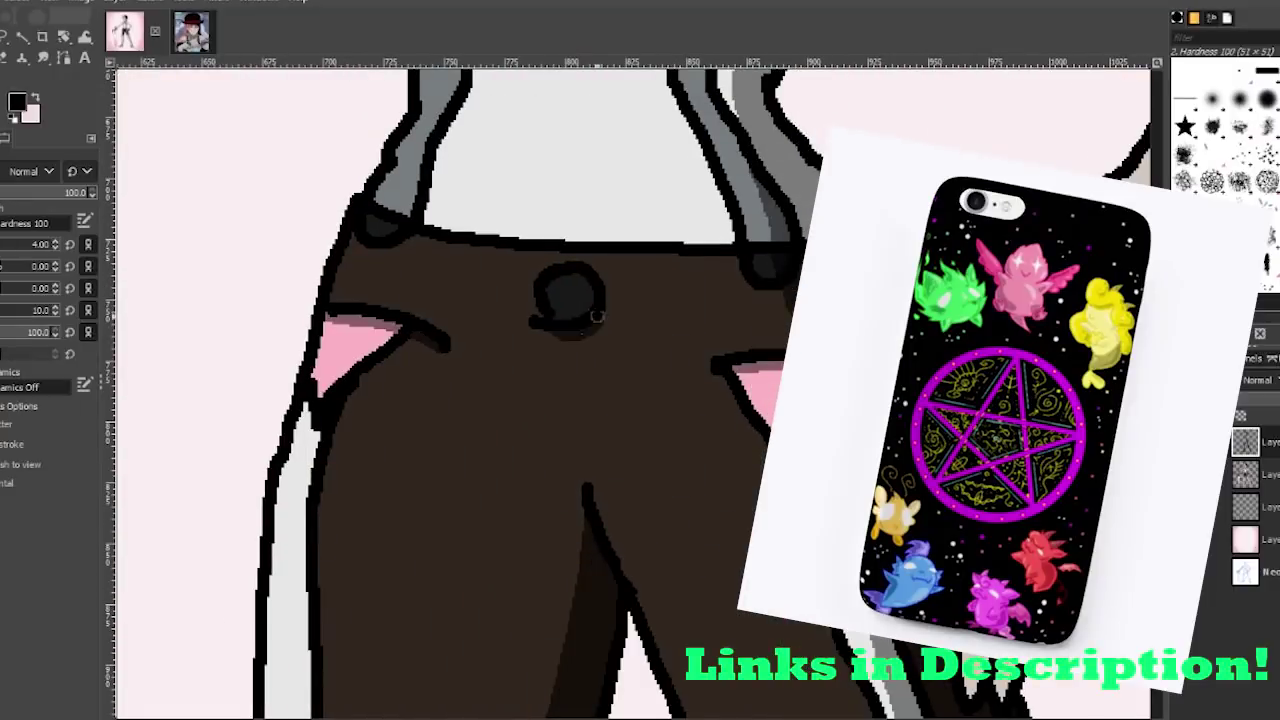
pyautogui.scroll(5, 596, 316)
pyautogui.scroll(-5, 596, 300)
pyautogui.hscroll(4, 596, 290)
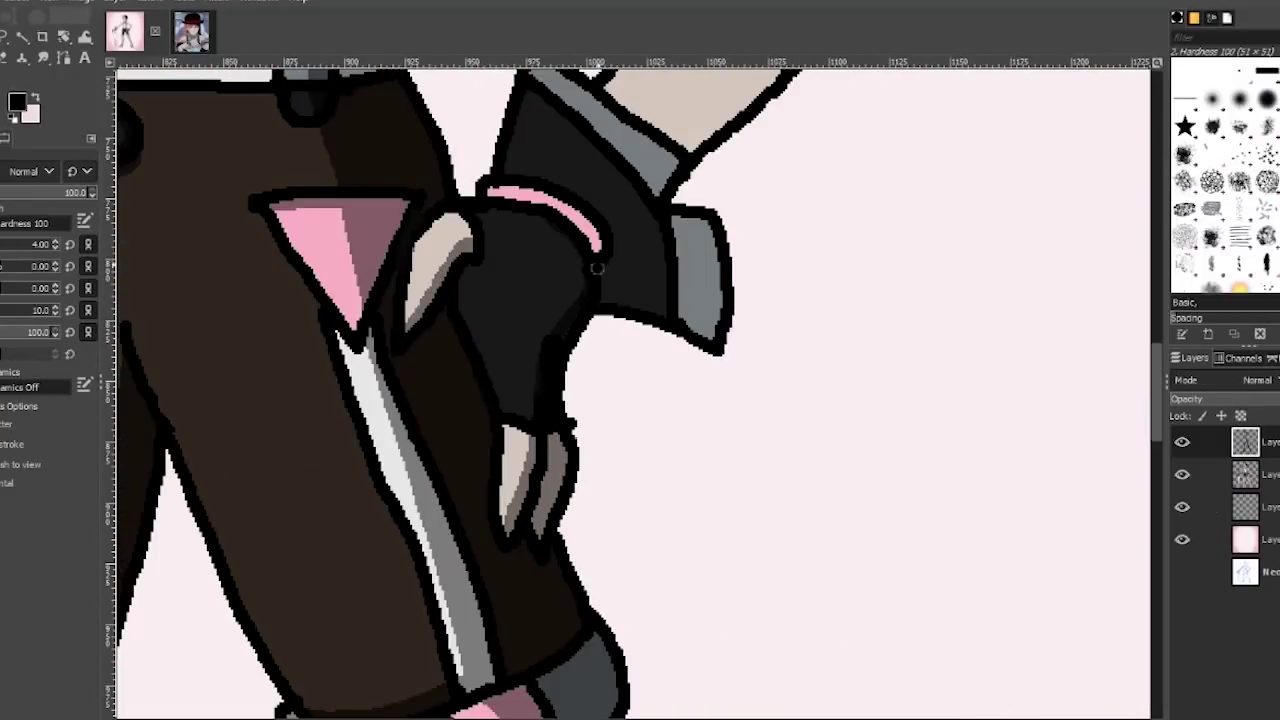
pyautogui.scroll(3, 596, 268)
pyautogui.scroll(8, 694, 314)
# Lay the first grey shading strokes across the arm and elbow.
pyautogui.moveTo(412, 200); pyautogui.dragTo(838, 594)
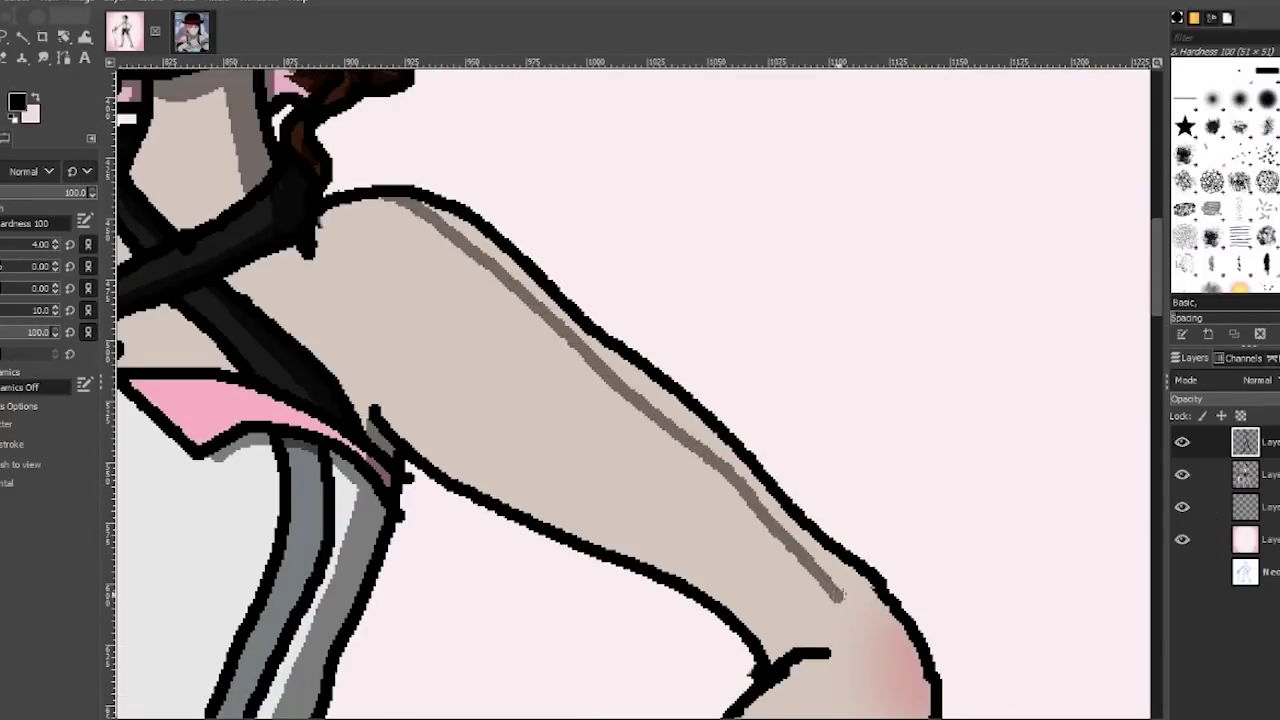
pyautogui.scroll(-5, 838, 594)
pyautogui.moveTo(829, 330); pyautogui.dragTo(690, 600)
pyautogui.moveTo(880, 430); pyautogui.dragTo(740, 598)
pyautogui.scroll(5, 894, 357)
pyautogui.moveTo(526, 274); pyautogui.dragTo(648, 380)
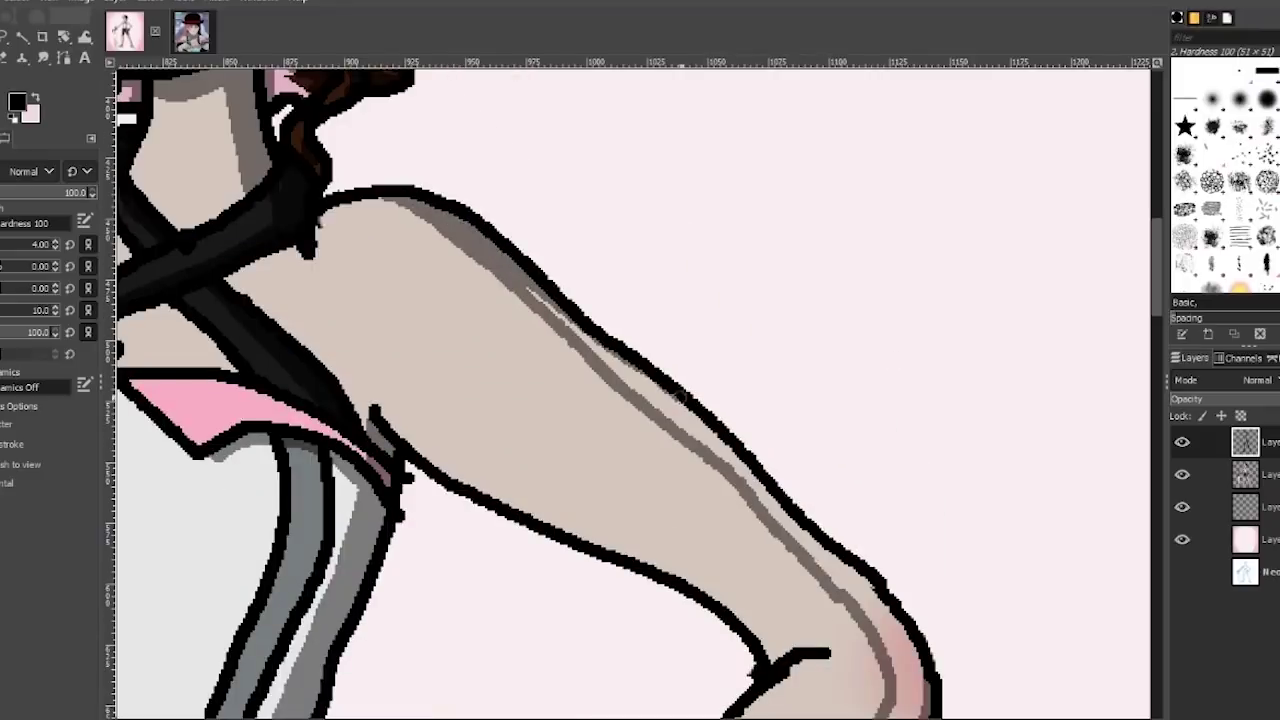
pyautogui.scroll(-3, 679, 396)
# Add more grey shading along the length of the arm.
pyautogui.moveTo(560, 150); pyautogui.dragTo(905, 560)
pyautogui.scroll(-3, 880, 520)
pyautogui.moveTo(815, 505); pyautogui.dragTo(686, 597)
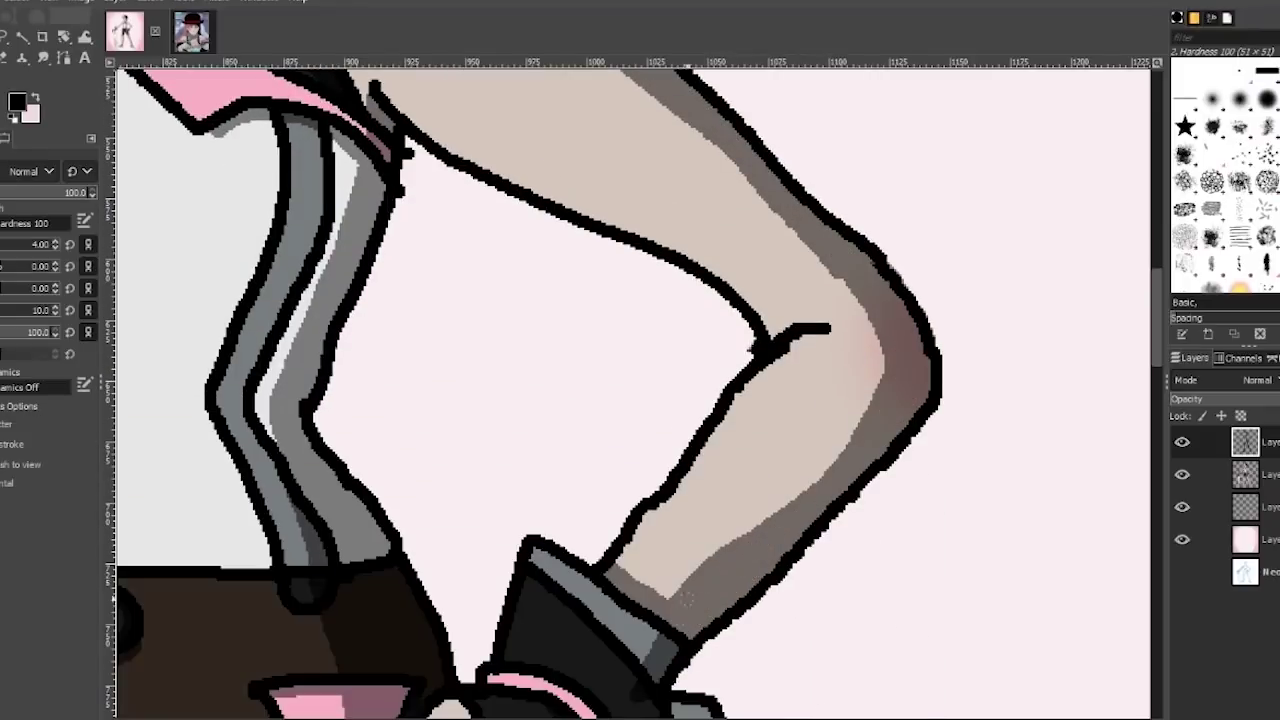
pyautogui.scroll(5, 686, 597)
pyautogui.hscroll(-5, 614, 623)
pyautogui.scroll(-3, 614, 623)
pyautogui.moveTo(798, 165); pyautogui.dragTo(431, 512)
pyautogui.hscroll(-3, 414, 540)
pyautogui.scroll(-2, 414, 540)
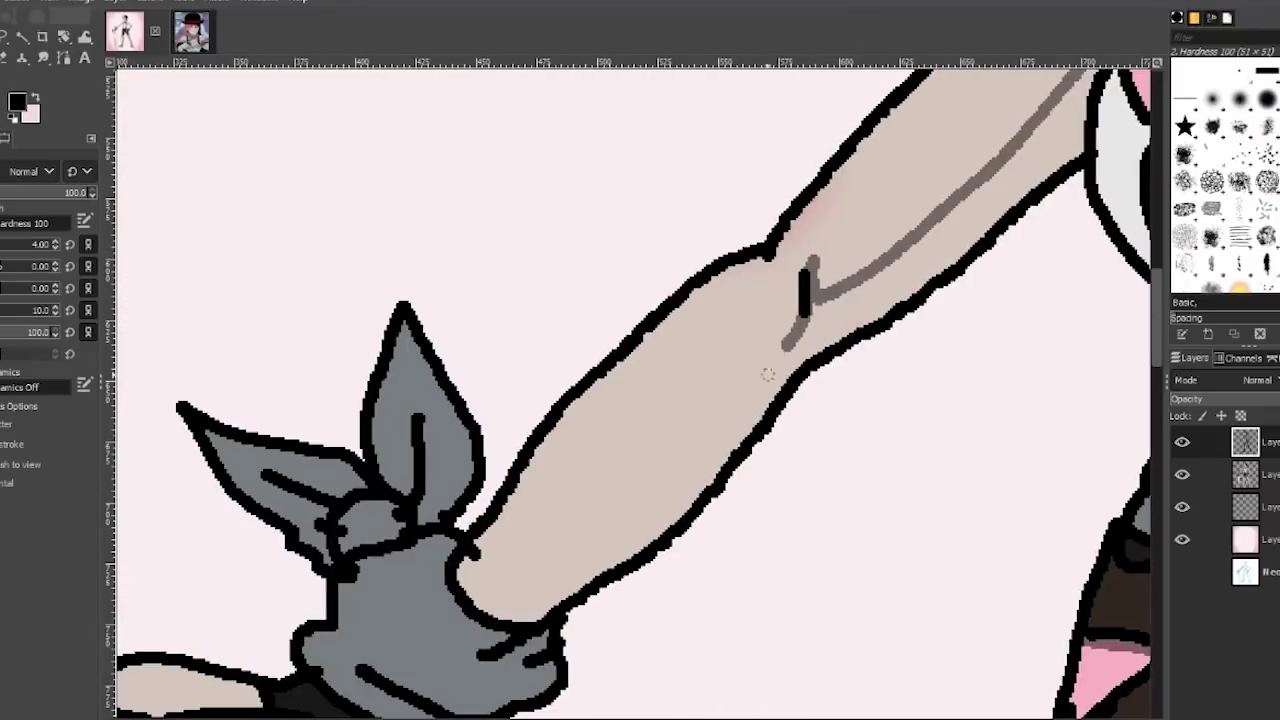
# Darken the underside of the forearm with an extended dark shading band.
pyautogui.moveTo(790, 346); pyautogui.dragTo(508, 624)
pyautogui.scroll(3, 520, 610)
pyautogui.moveTo(1116, 202)
pyautogui.mouseDown()
pyautogui.moveTo(1078, 310)
pyautogui.moveTo(1010, 374)
pyautogui.mouseUp()
pyautogui.scroll(-3, 800, 523)
pyautogui.scroll(-3, 800, 523)
pyautogui.moveTo(768, 242); pyautogui.dragTo(574, 430)
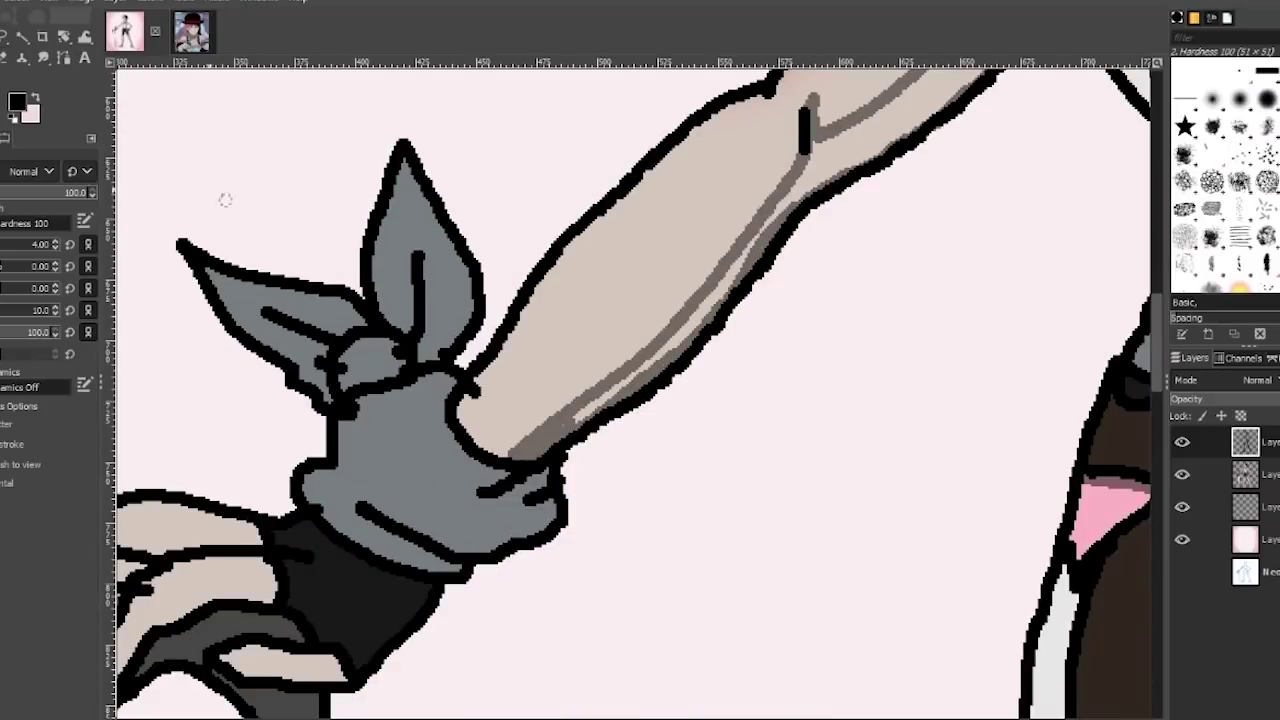
pyautogui.moveTo(984, 72); pyautogui.dragTo(574, 424)
pyautogui.moveTo(470, 244)
pyautogui.mouseDown()
pyautogui.moveTo(420, 360)
pyautogui.moveTo(555, 345)
pyautogui.mouseUp()
pyautogui.scroll(-3, 630, 400)
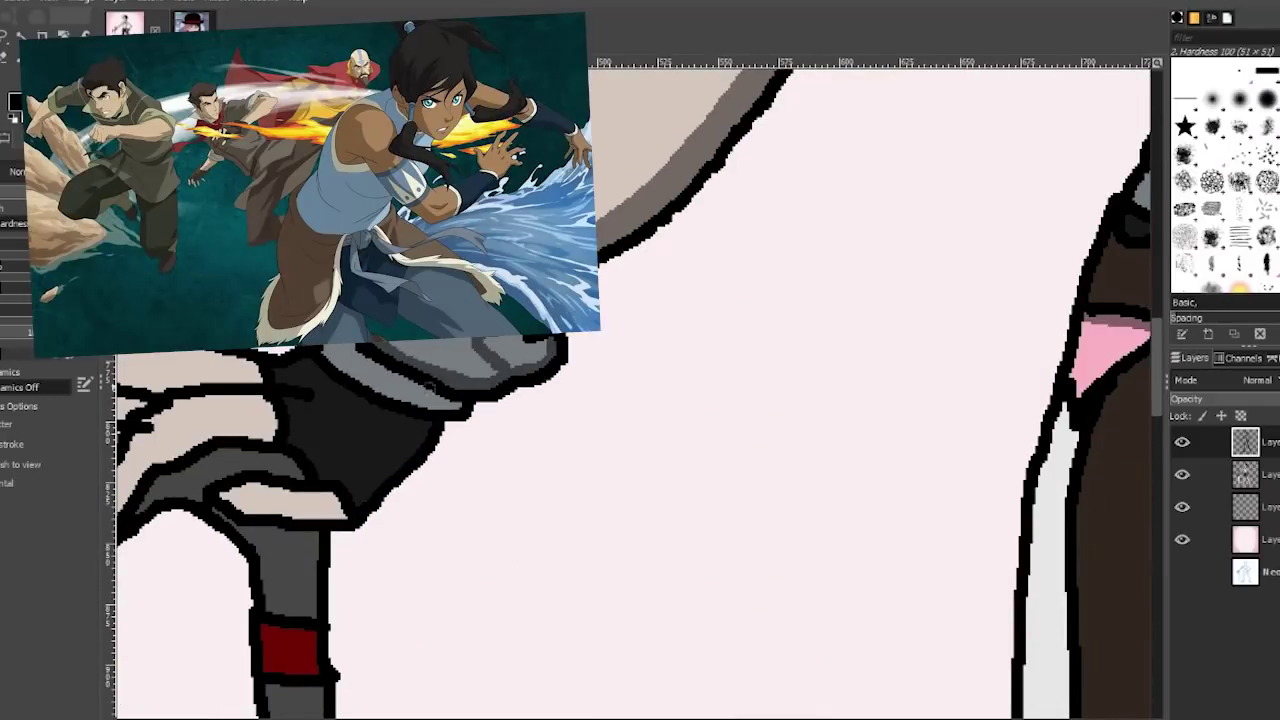
pyautogui.hscroll(-5, 632, 388)
# Add small dark shadows on the glove cuff and gloved fingers.
pyautogui.moveTo(606, 508)
pyautogui.mouseDown()
pyautogui.moveTo(815, 415)
pyautogui.moveTo(690, 470)
pyautogui.mouseUp()
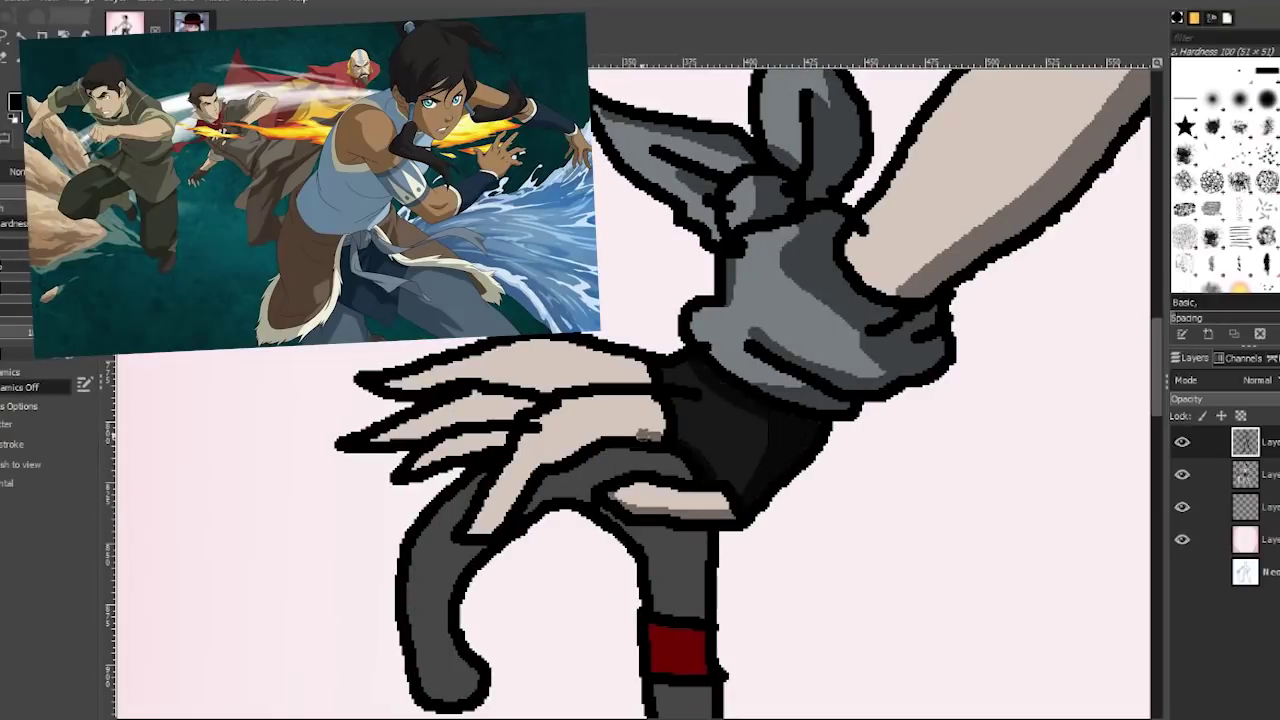
pyautogui.moveTo(645, 432)
pyautogui.mouseDown()
pyautogui.moveTo(415, 465)
pyautogui.moveTo(535, 400)
pyautogui.mouseUp()
pyautogui.moveTo(410, 390); pyautogui.dragTo(625, 370)
pyautogui.scroll(-3, 630, 400)
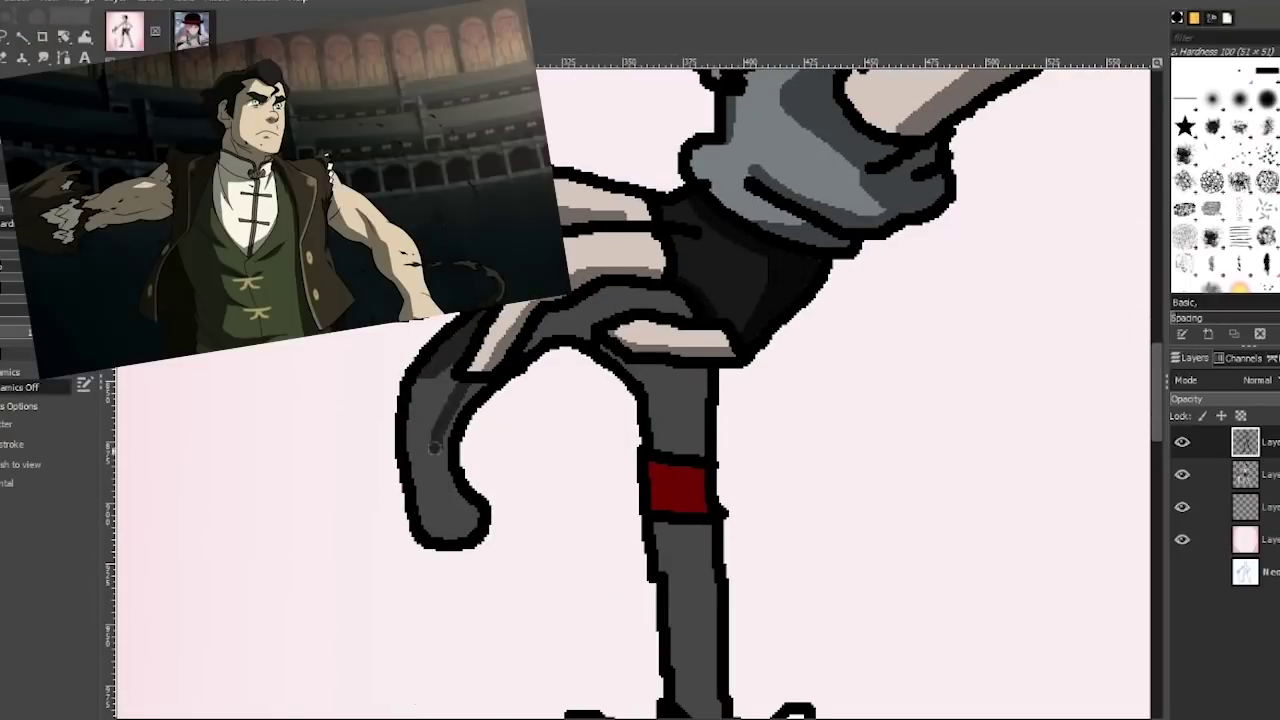
pyautogui.moveTo(435, 447)
pyautogui.mouseDown()
pyautogui.moveTo(550, 330)
pyautogui.moveTo(690, 305)
pyautogui.mouseUp()
pyautogui.moveTo(620, 365); pyautogui.dragTo(700, 440)
pyautogui.moveTo(680, 395); pyautogui.dragTo(685, 450)
# Stroke a grey stripe down the cane shaft and short shadow lines on the white fur tips.
pyautogui.scroll(-3, 700, 546)
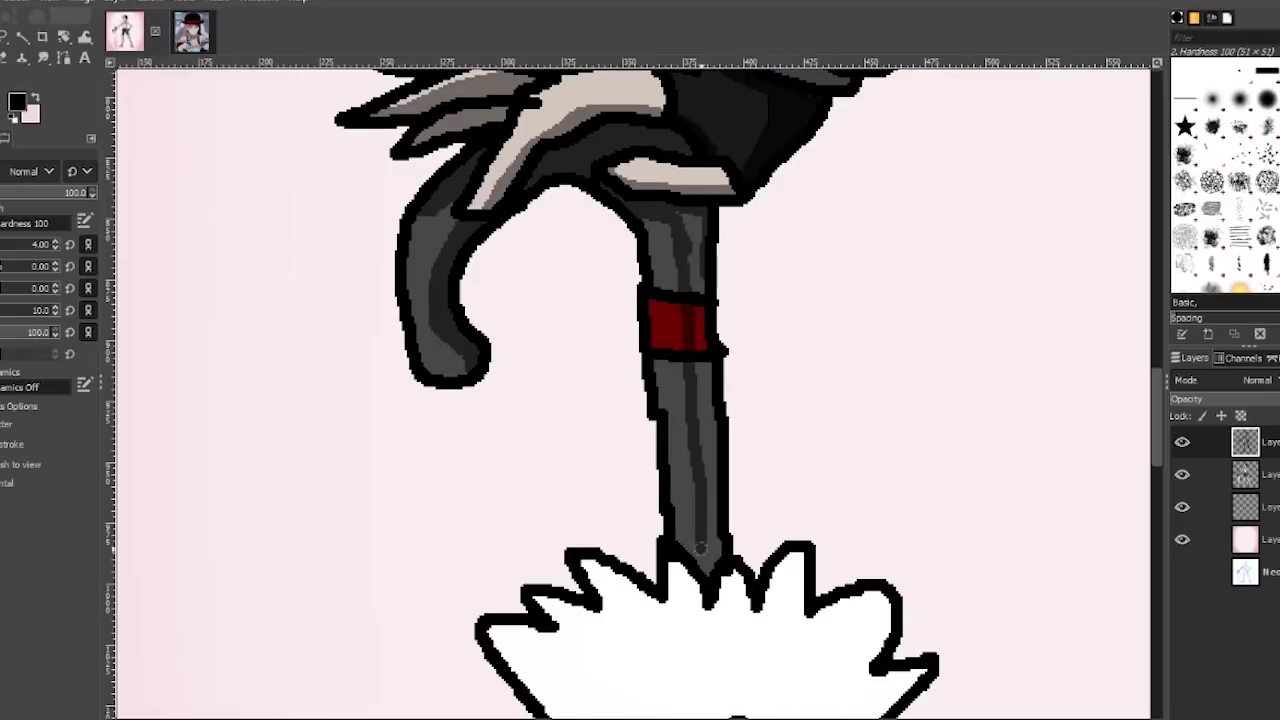
pyautogui.moveTo(701, 546); pyautogui.dragTo(690, 215)
pyautogui.moveTo(704, 498); pyautogui.dragTo(704, 380)
pyautogui.scroll(-6, 700, 400)
pyautogui.moveTo(745, 250); pyautogui.dragTo(750, 290)
pyautogui.moveTo(795, 235); pyautogui.dragTo(795, 295)
pyautogui.moveTo(600, 238); pyautogui.dragTo(625, 255)
pyautogui.moveTo(880, 270); pyautogui.dragTo(825, 370)
pyautogui.moveTo(875, 355); pyautogui.dragTo(930, 345)
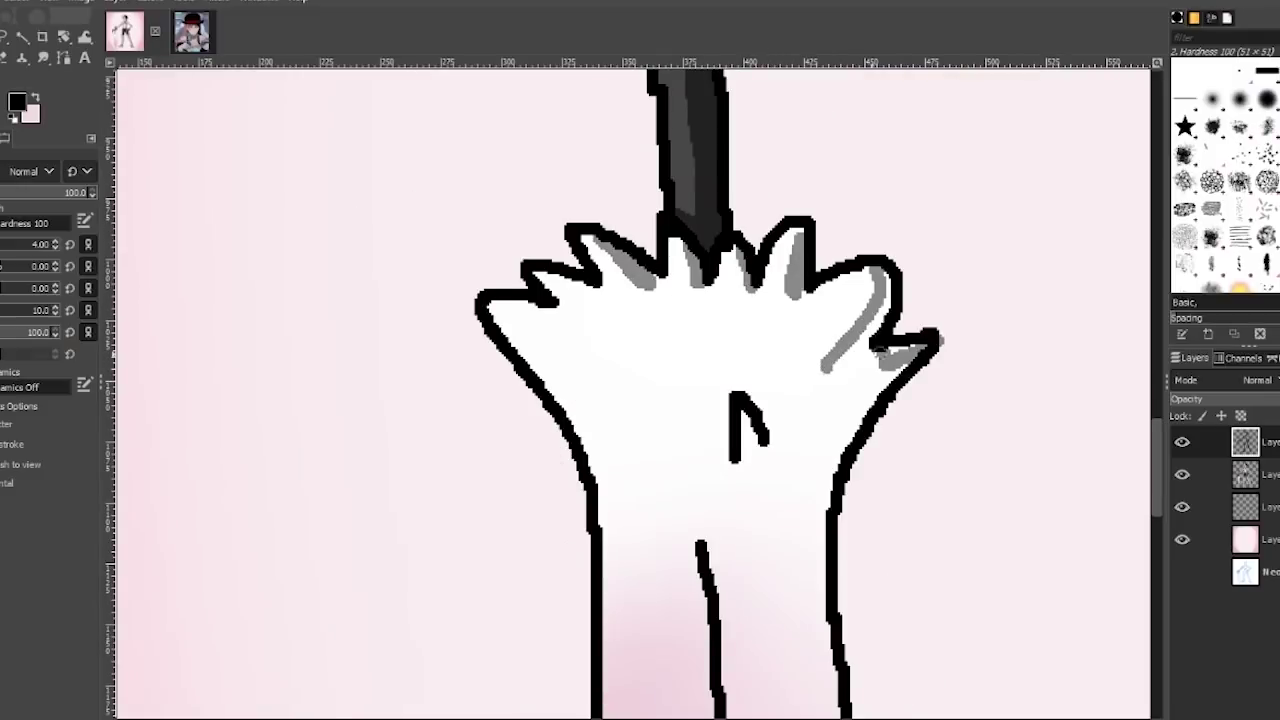
pyautogui.moveTo(535, 275); pyautogui.dragTo(590, 290)
pyautogui.moveTo(505, 300); pyautogui.dragTo(545, 312)
# Shade the pink sleeve with long downward dark strokes.
pyautogui.scroll(-5, 700, 400)
pyautogui.moveTo(729, 114); pyautogui.dragTo(714, 486)
pyautogui.scroll(-3, 700, 400)
pyautogui.moveTo(655, 85); pyautogui.dragTo(670, 355)
pyautogui.moveTo(760, 165); pyautogui.dragTo(775, 420)
pyautogui.scroll(-2, 700, 400)
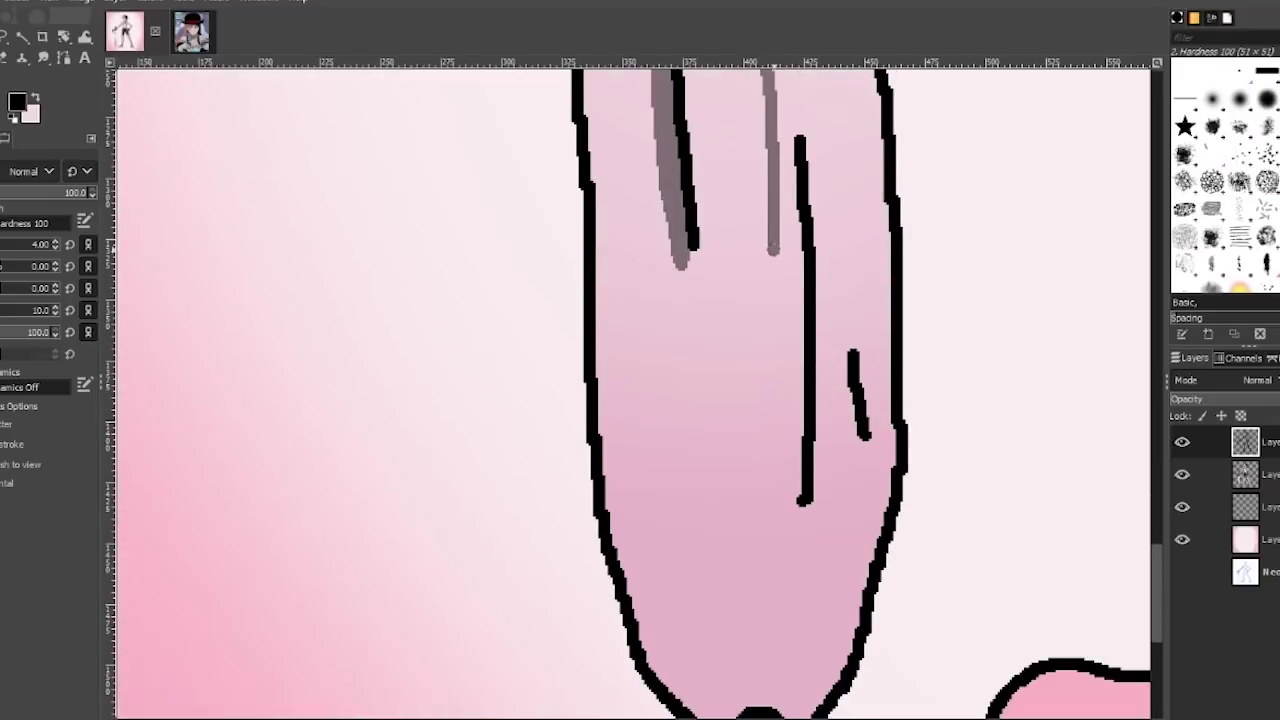
pyautogui.scroll(-3, 630, 390)
pyautogui.moveTo(775, 250)
pyautogui.mouseDown()
pyautogui.moveTo(800, 370)
pyautogui.moveTo(745, 545)
pyautogui.mouseUp()
pyautogui.moveTo(670, 275); pyautogui.dragTo(690, 410)
pyautogui.scroll(12, 630, 390)
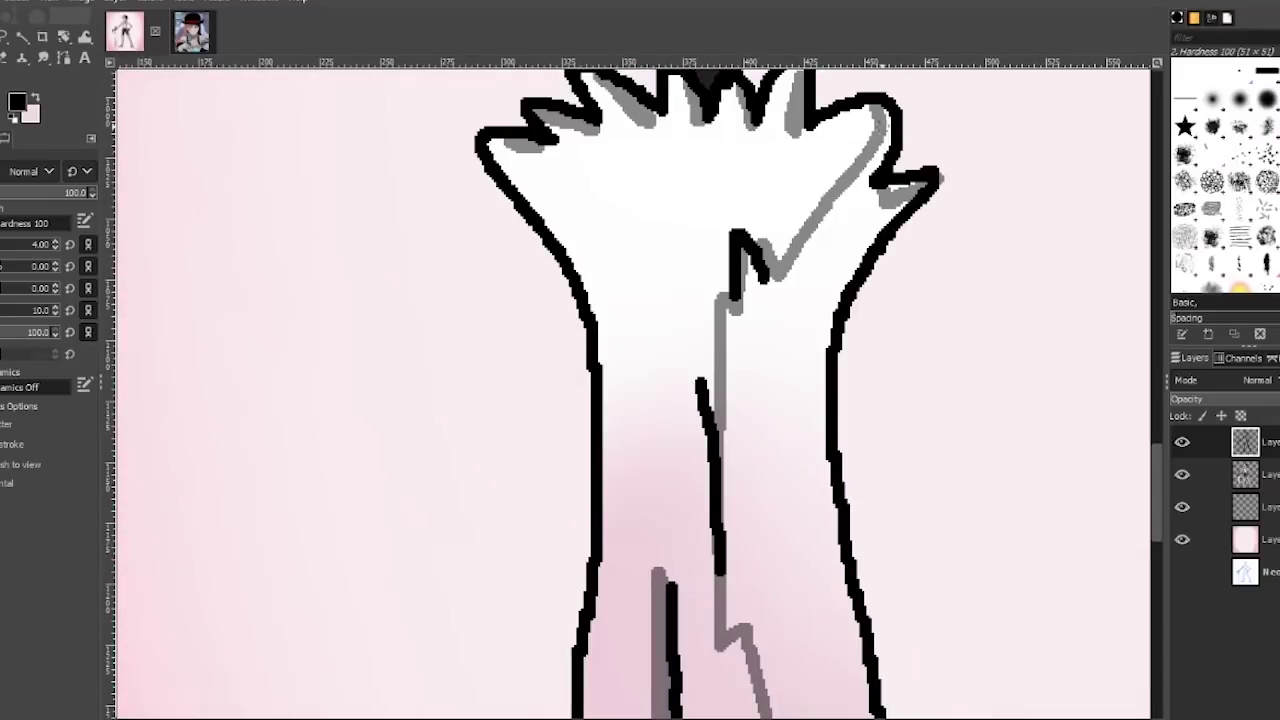